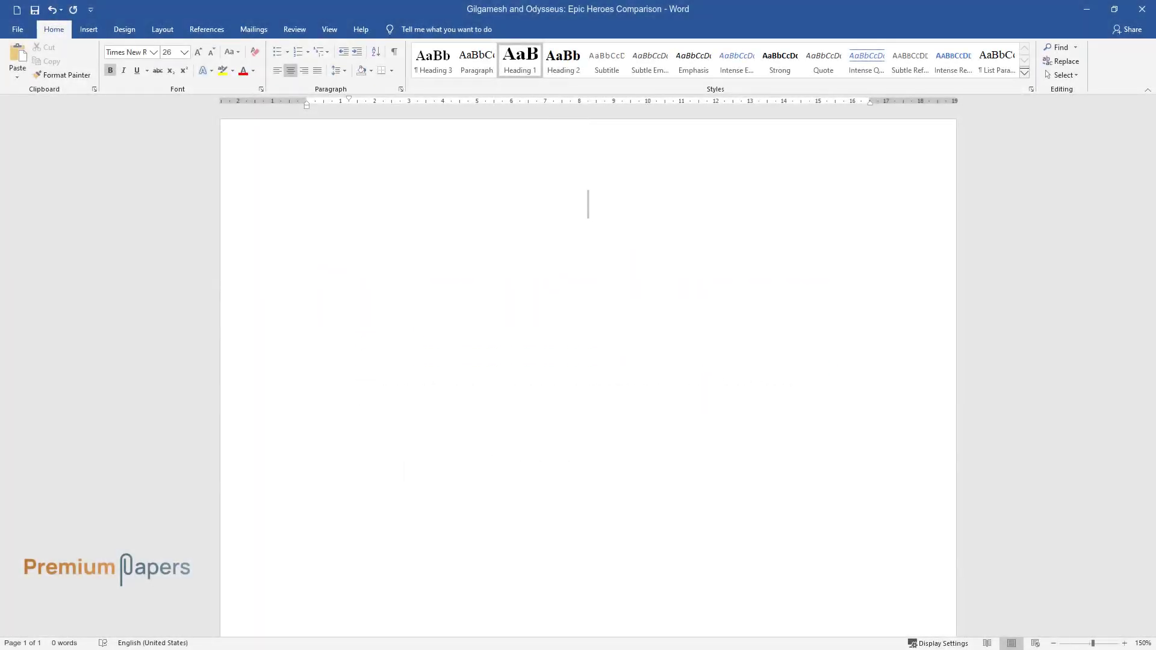
Type the title 'Gilgamesh and Odysseus: Epic Heroes Comparison' with an 'Introduction' heading beneath it.
text(Gilgamesh )
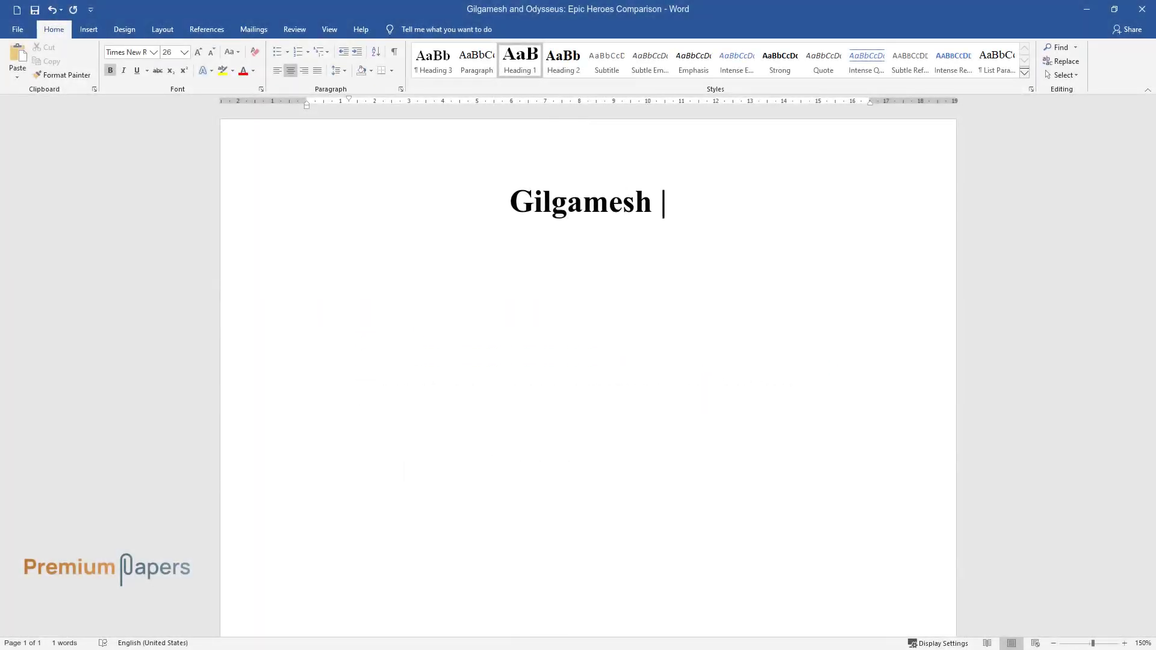
text(and Odysseus: Epic Heroes Comparison)
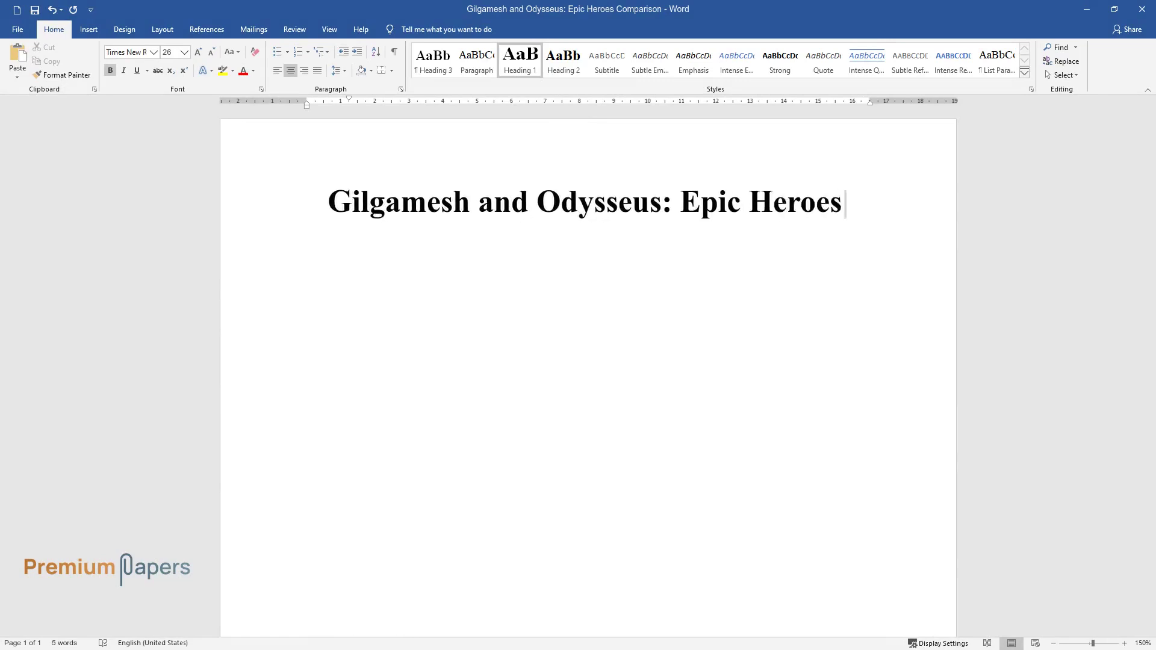
key(Return)
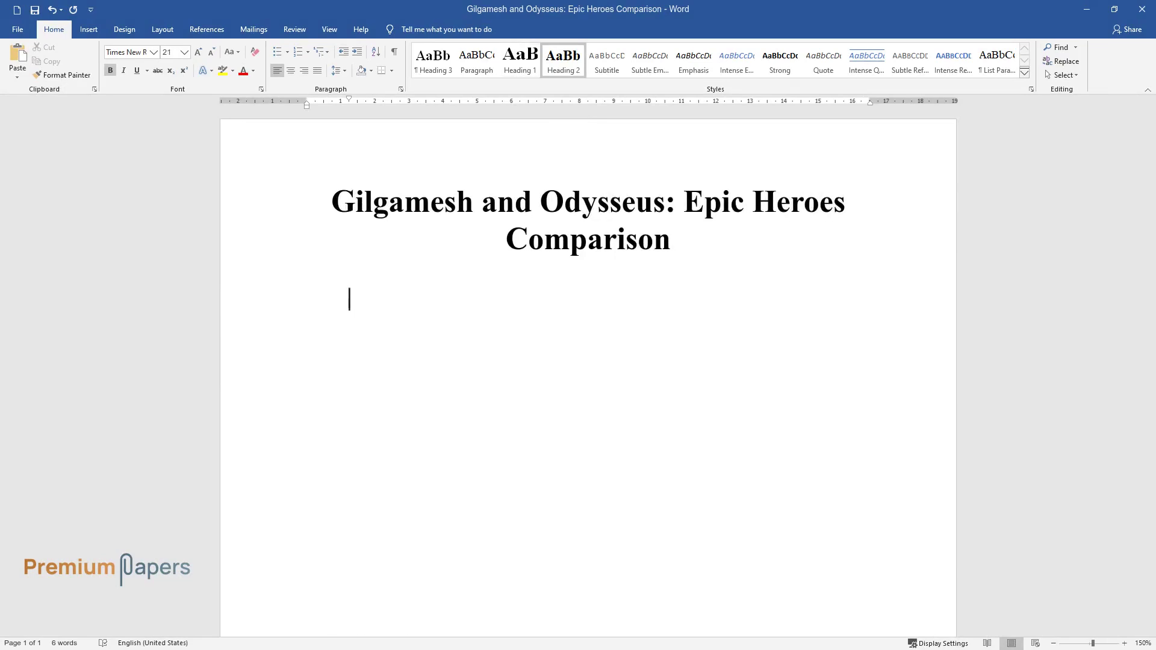
text(Introduction)
key(Return)
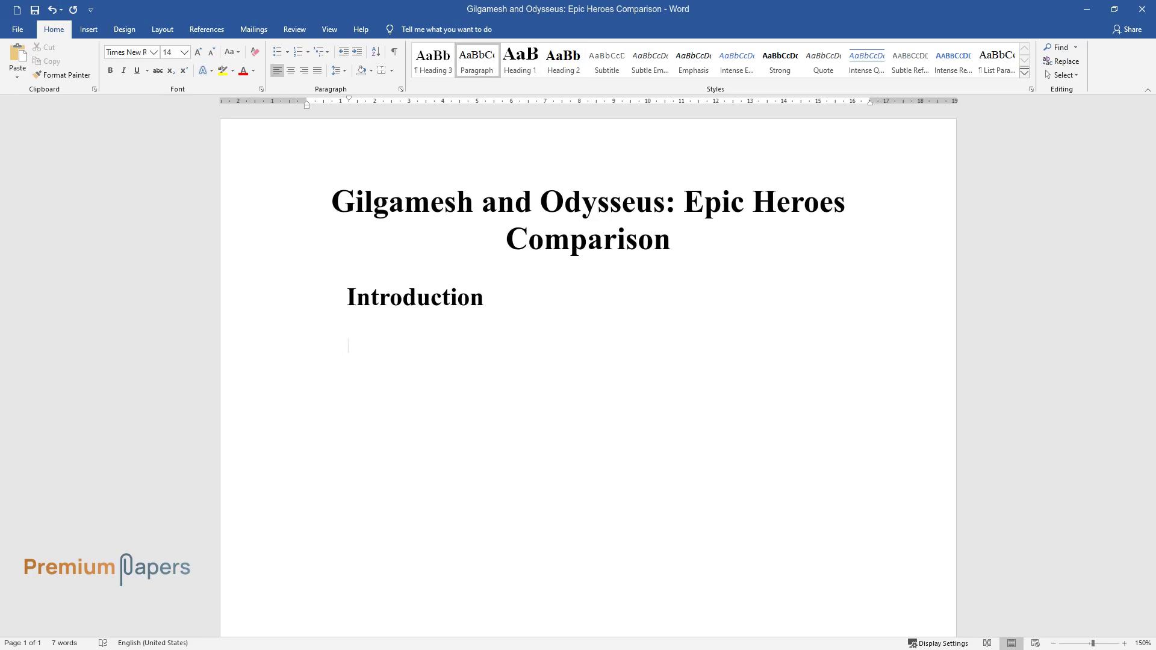
Type the introduction paragraph beginning 'This paper compares the epic heroes Gilgamesh and Odysseus'.
text(This paper compares the epic he)
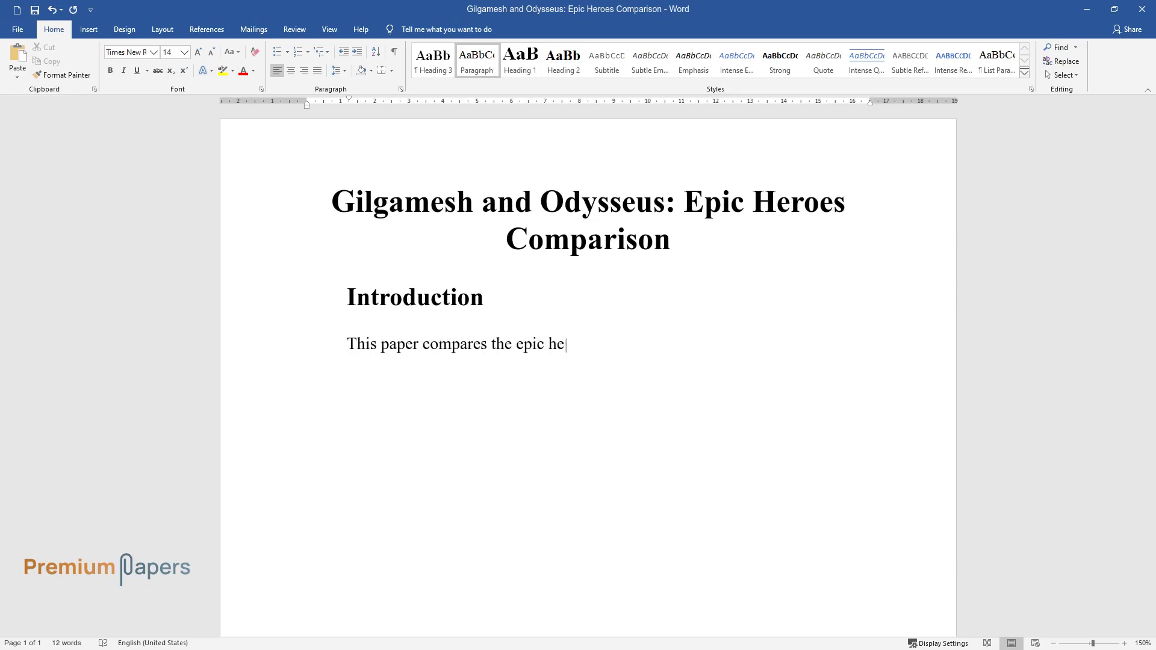
text(roes Gilgamesh and Odysseus, describ)
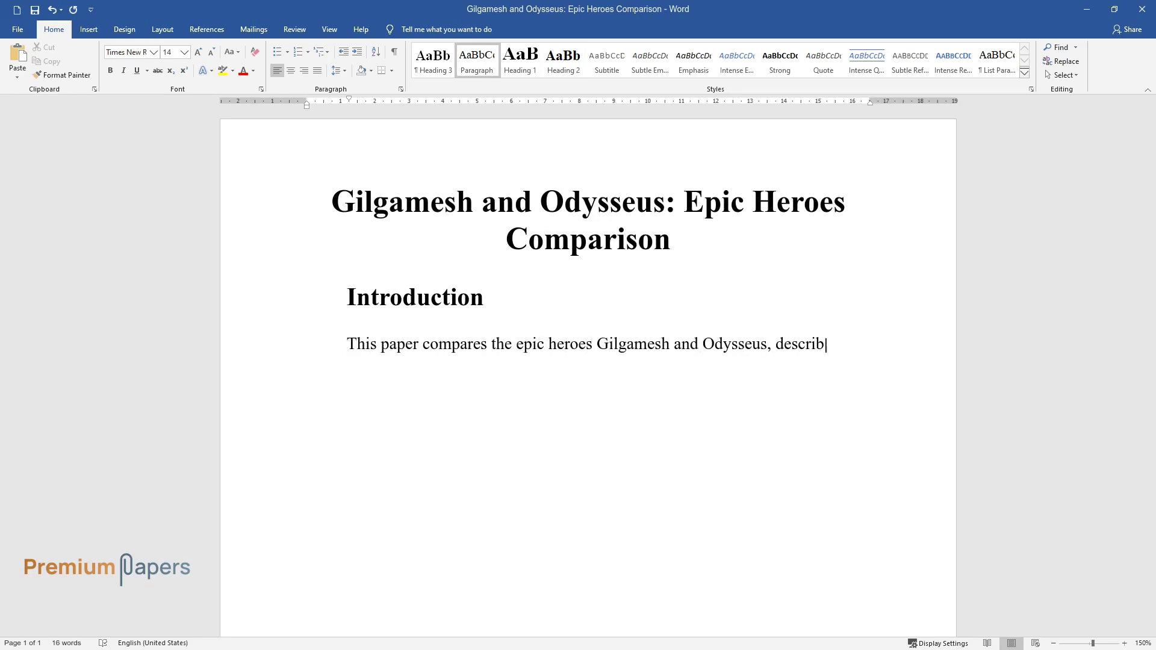
text(es their similarities and difference)
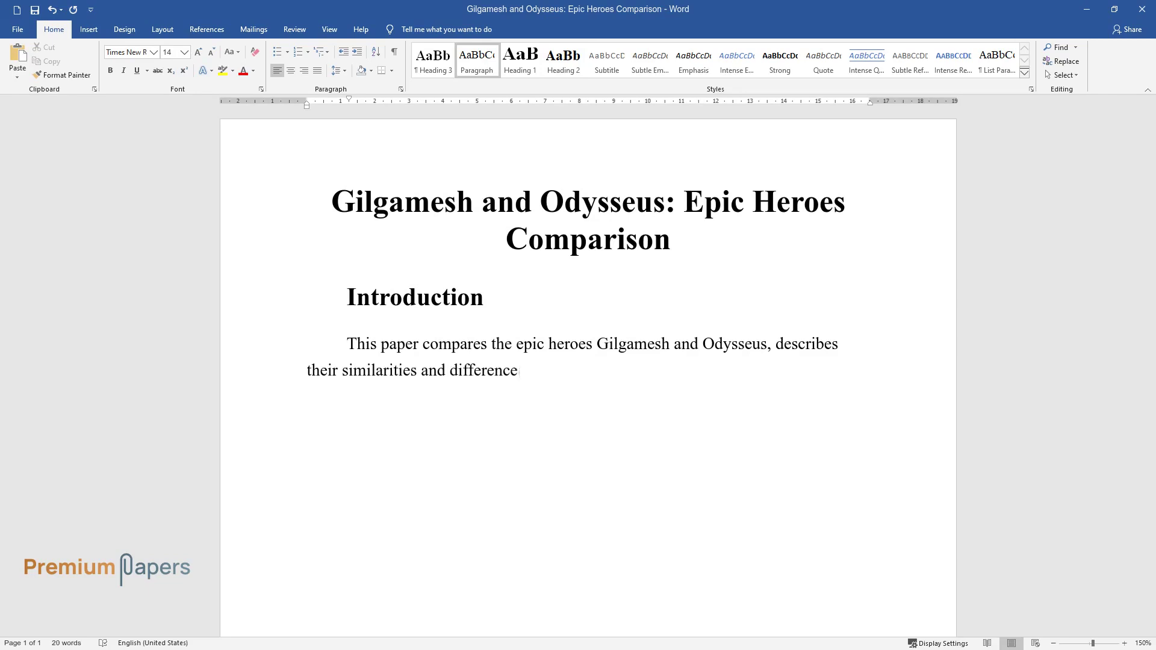
text(s, and compares how each of them ch)
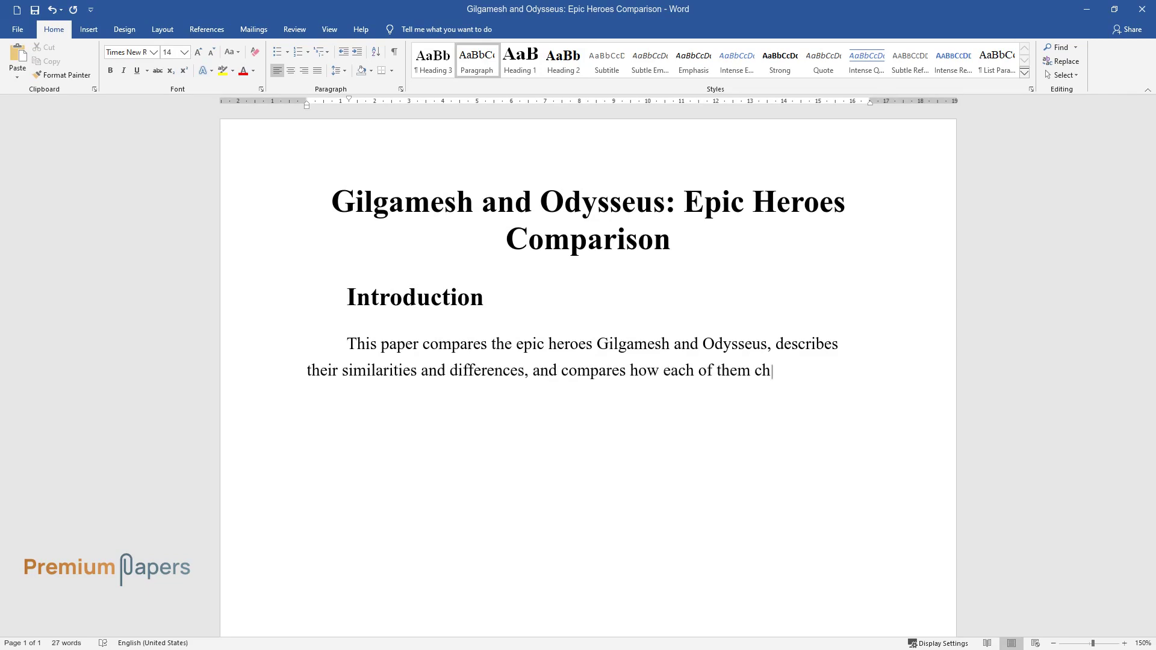
text(anges throughout their journey. The )
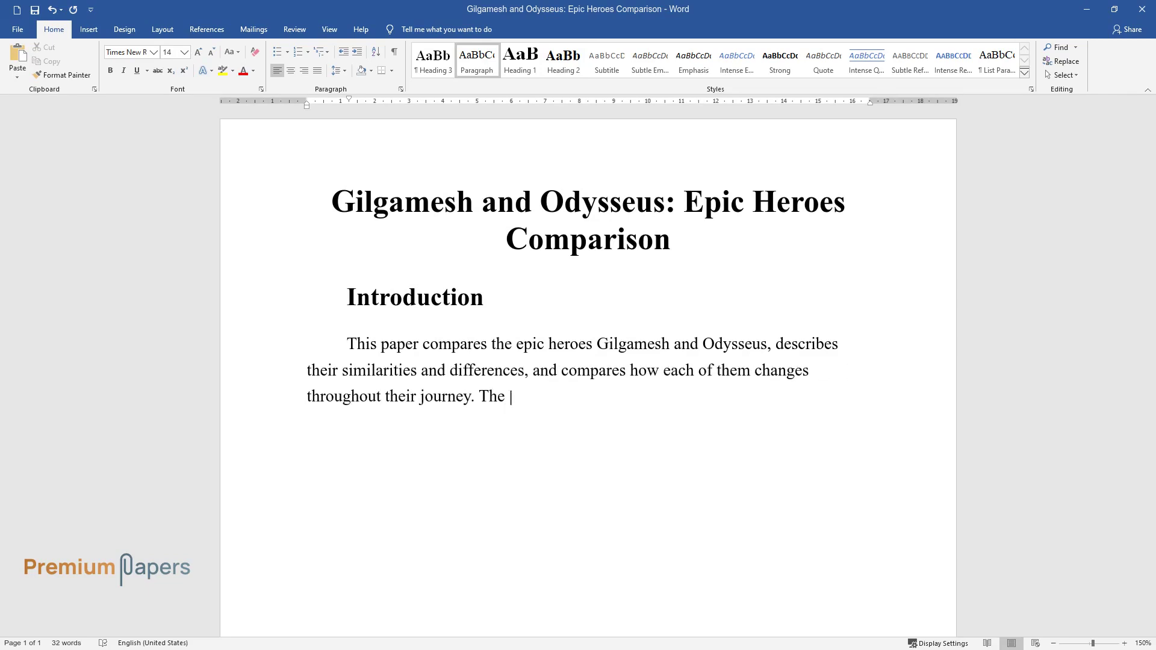
text(characters were both men of great po)
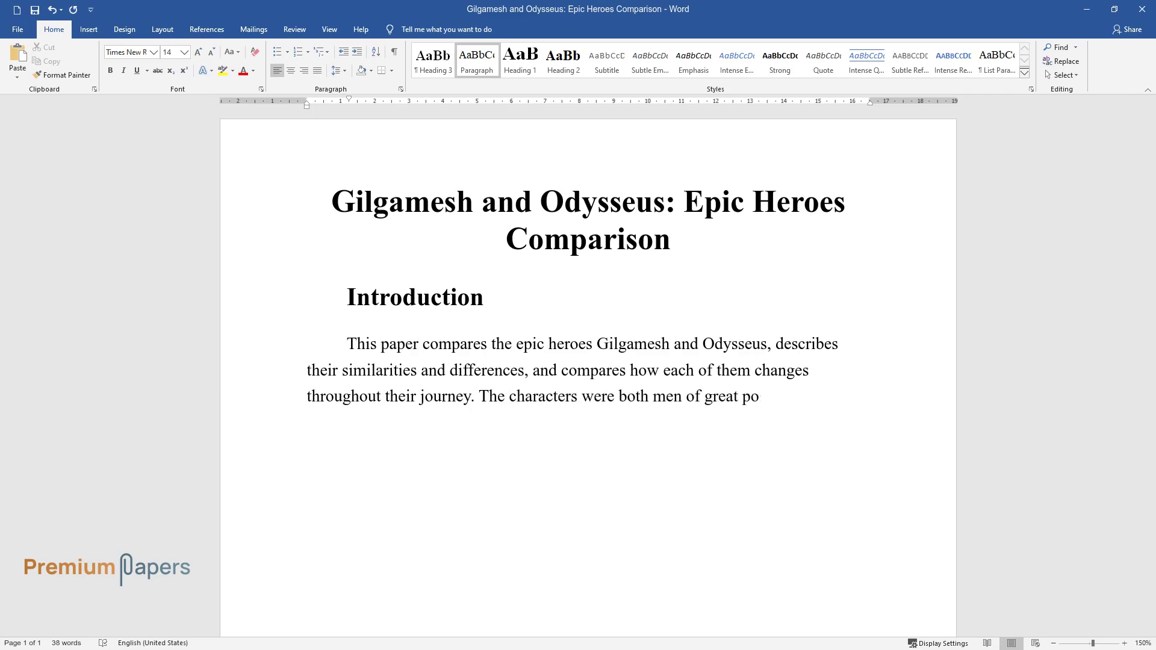
text(wer; they stood between people and gods, ser)
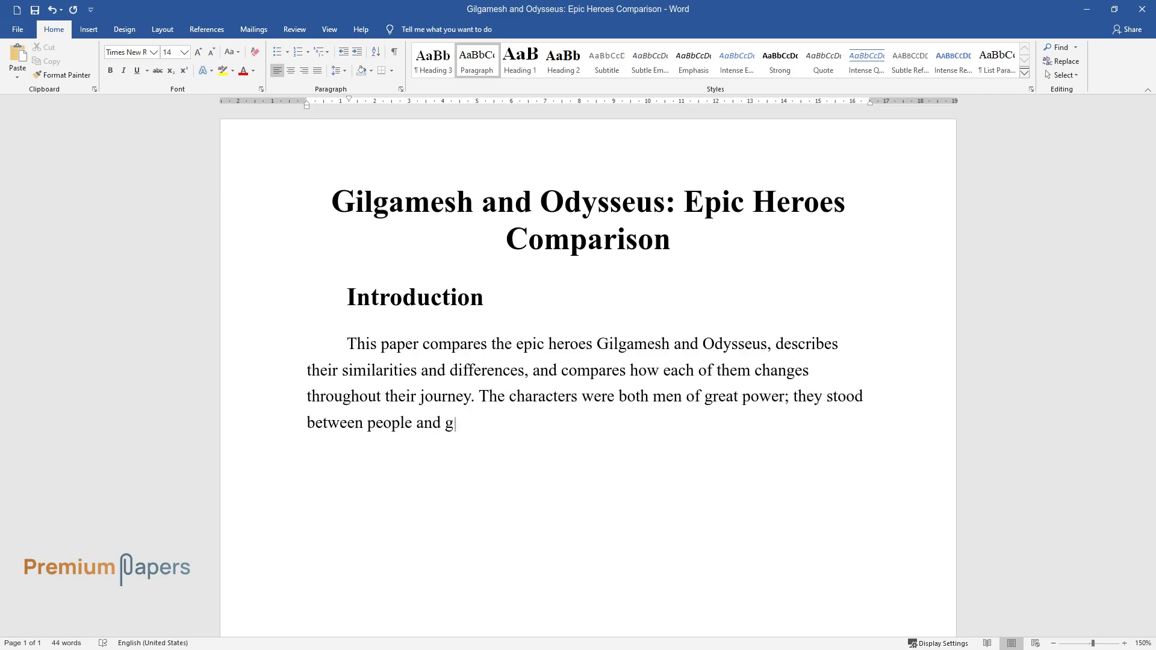
text(ving as a link from the div)
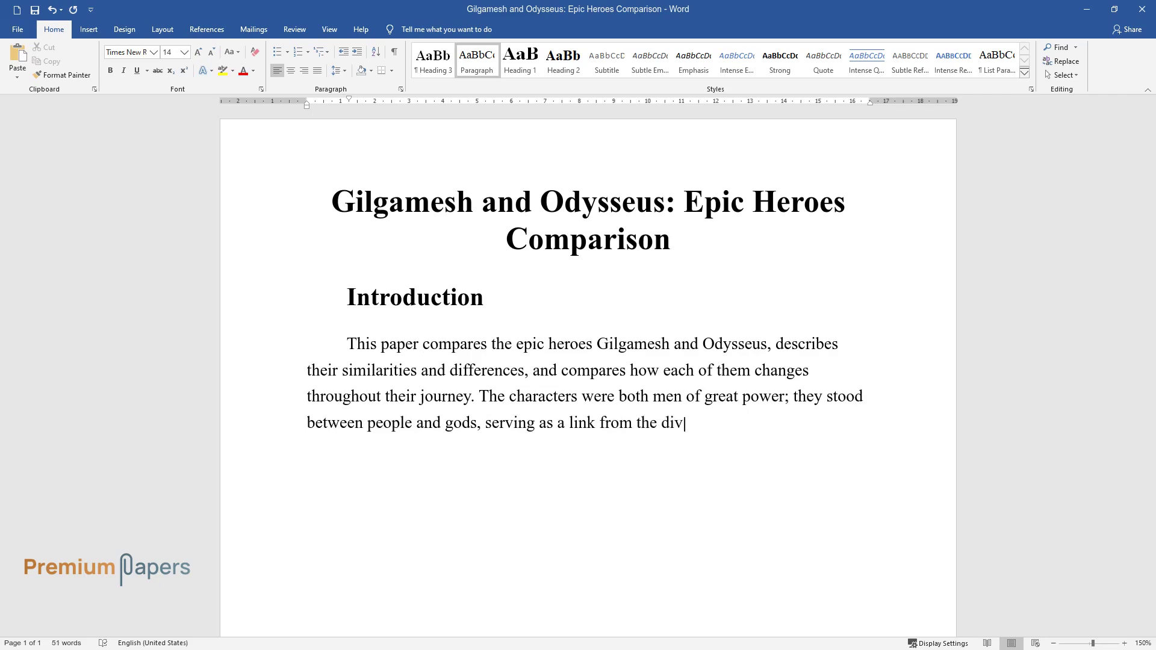
text(ine beings to the mortals and vice versa. At the same )
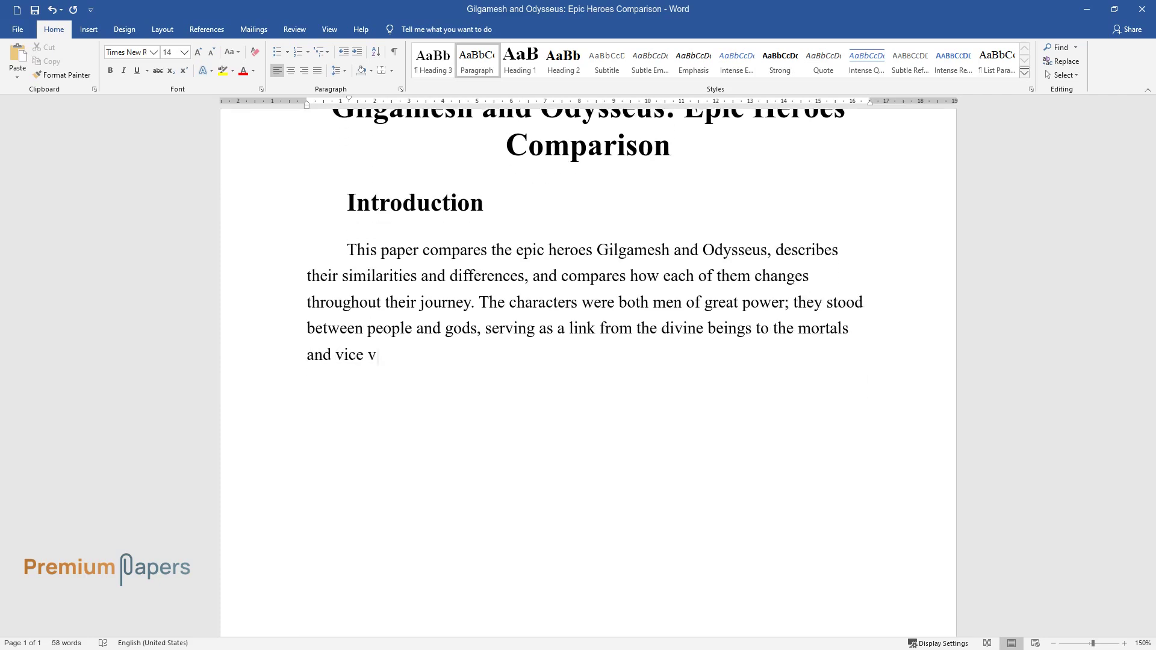
text(time, these indivi)
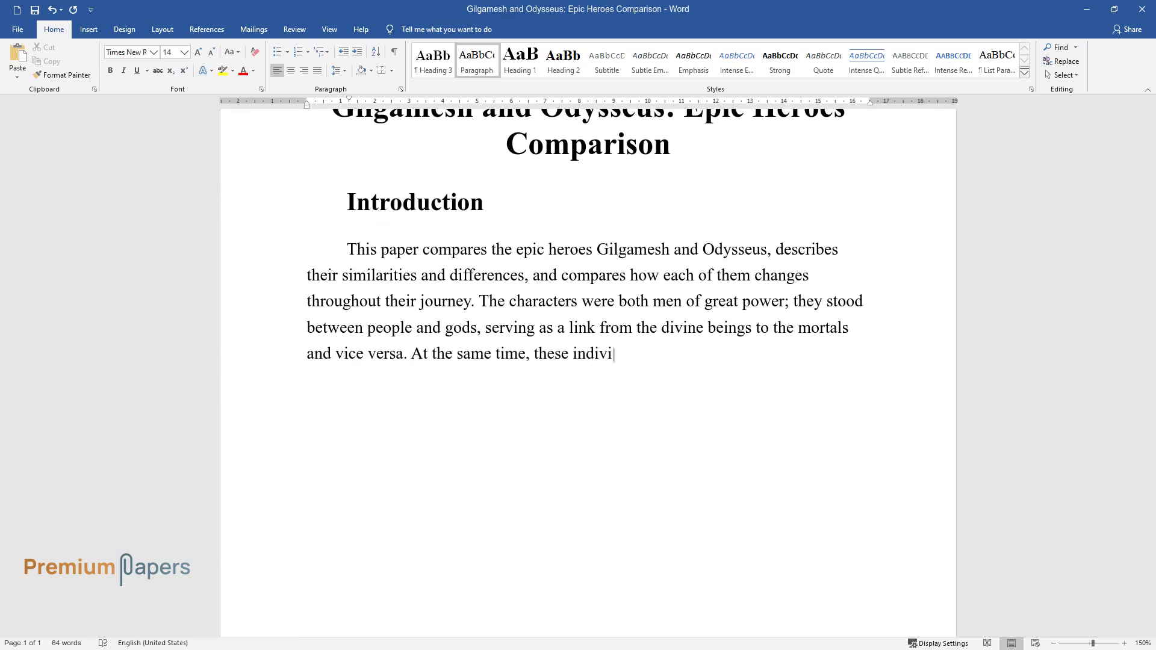
text(duals have been created during sepa)
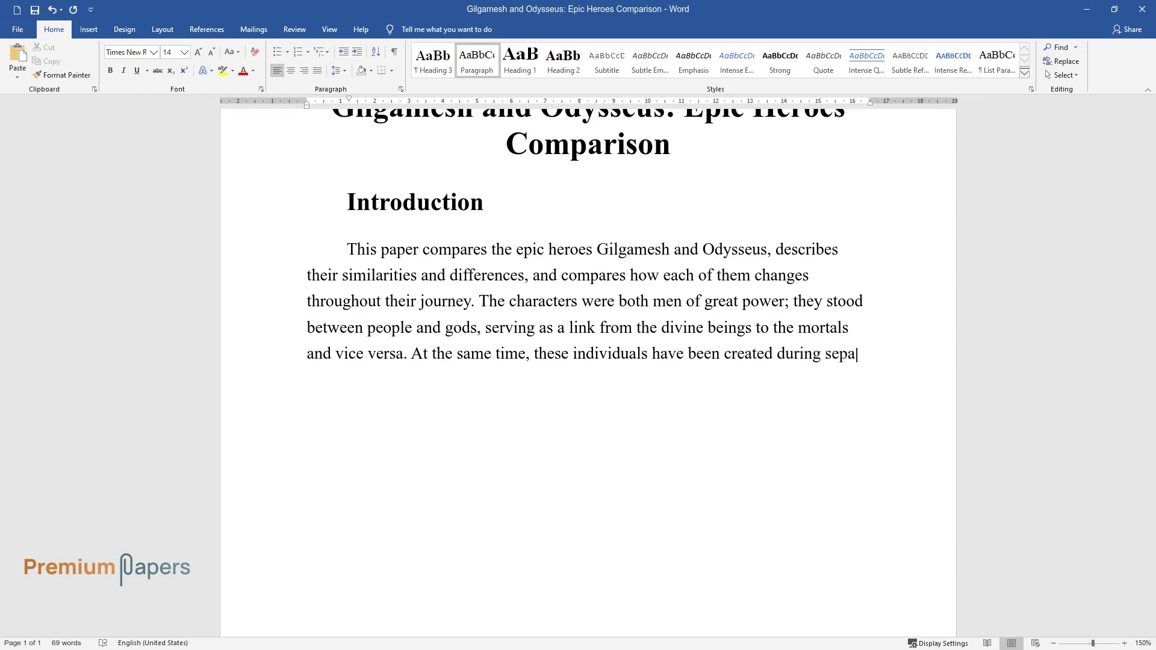
text(rate epochs in distant countries and )
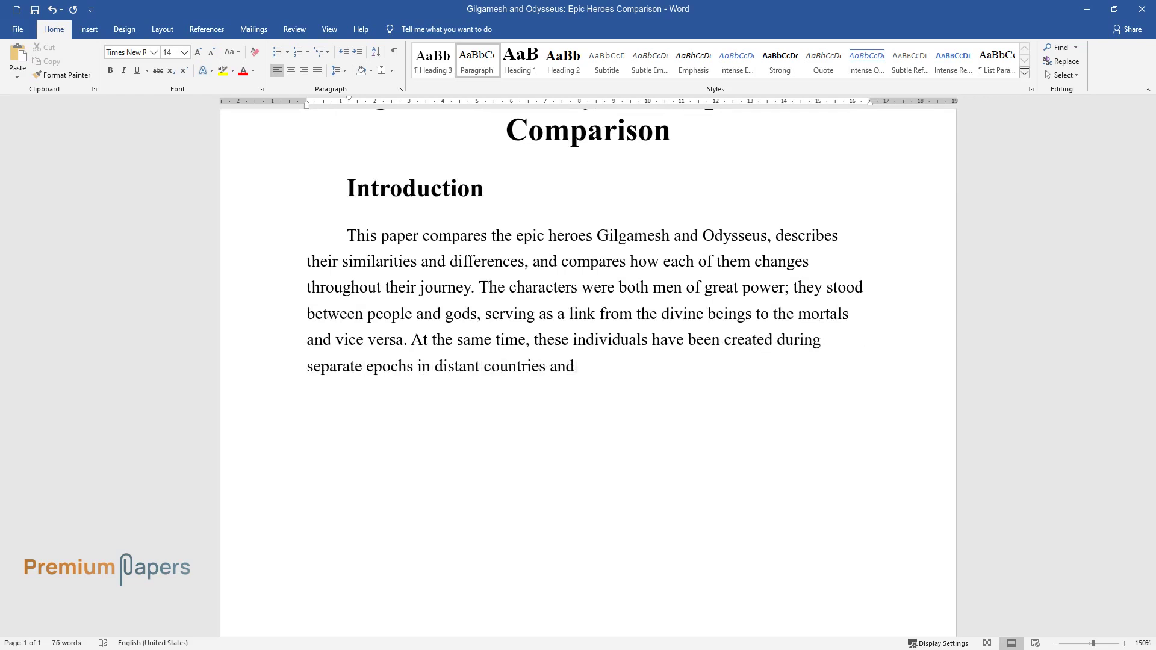
text(are noticeably distinct from each o)
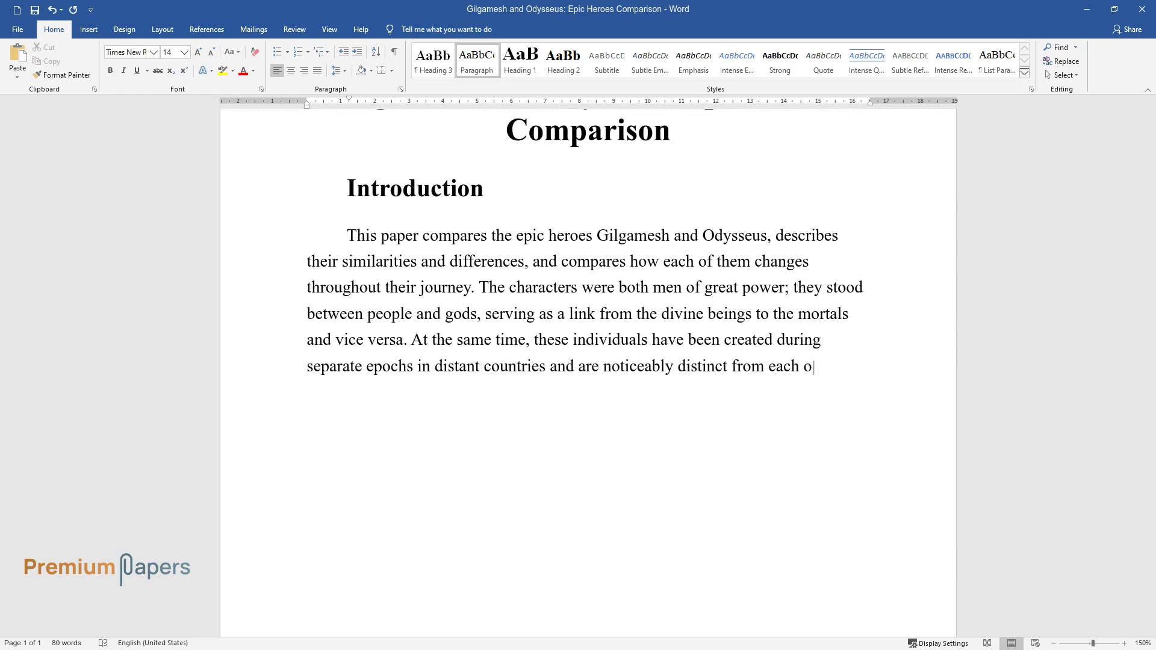
text(ther. Main body)
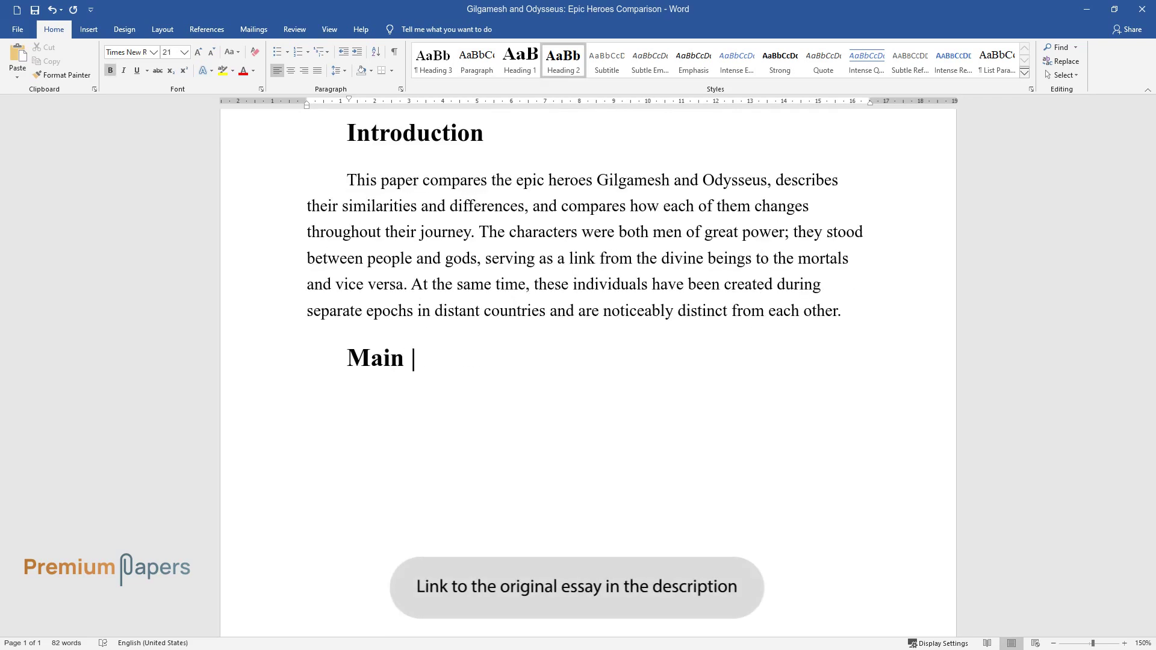
Write the Main body paragraph 'The nature of the characters…' ending 'needless exercising of power.'.
key(Return)
text(T)
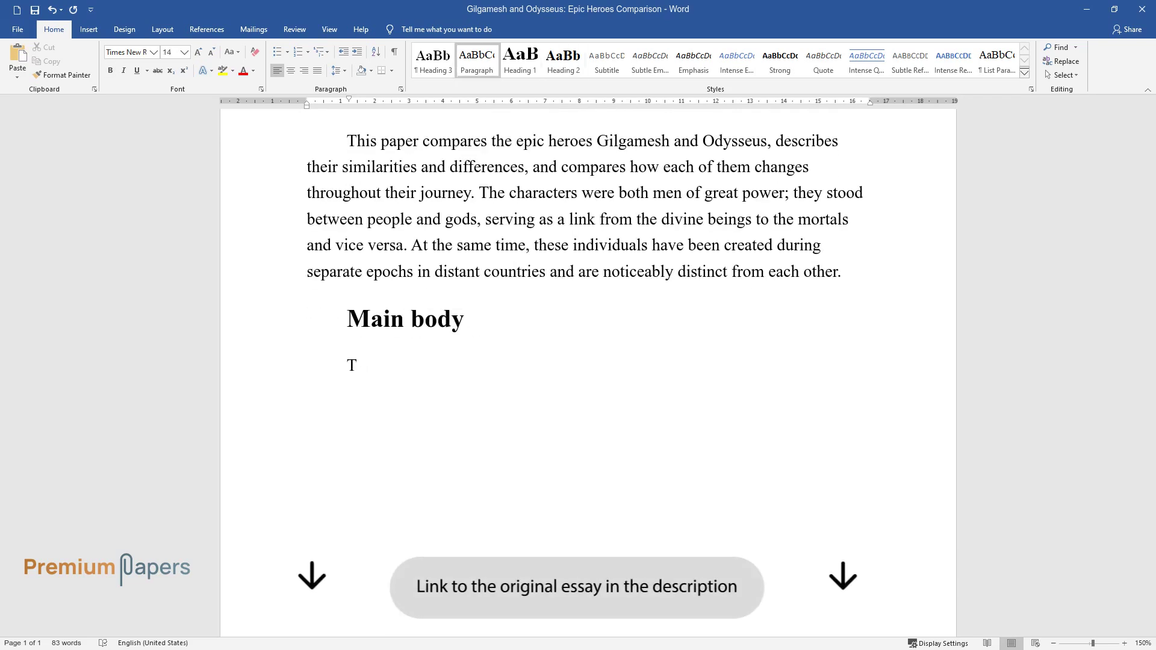
text(he nature of the characters is li)
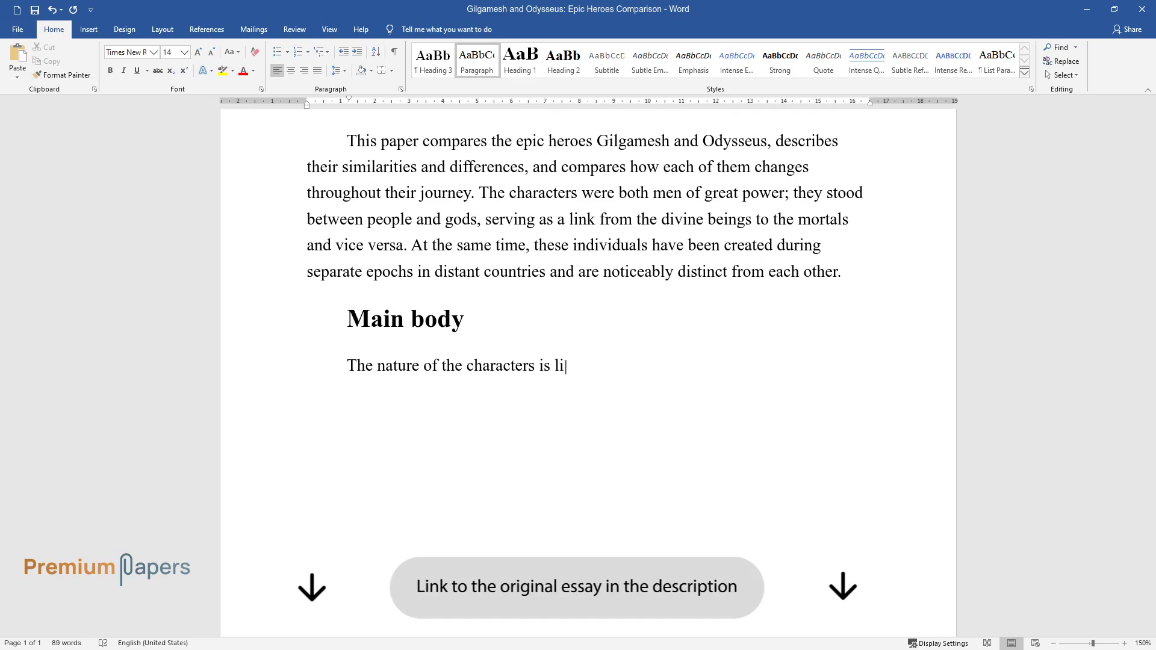
text(kely the aspect where differences)
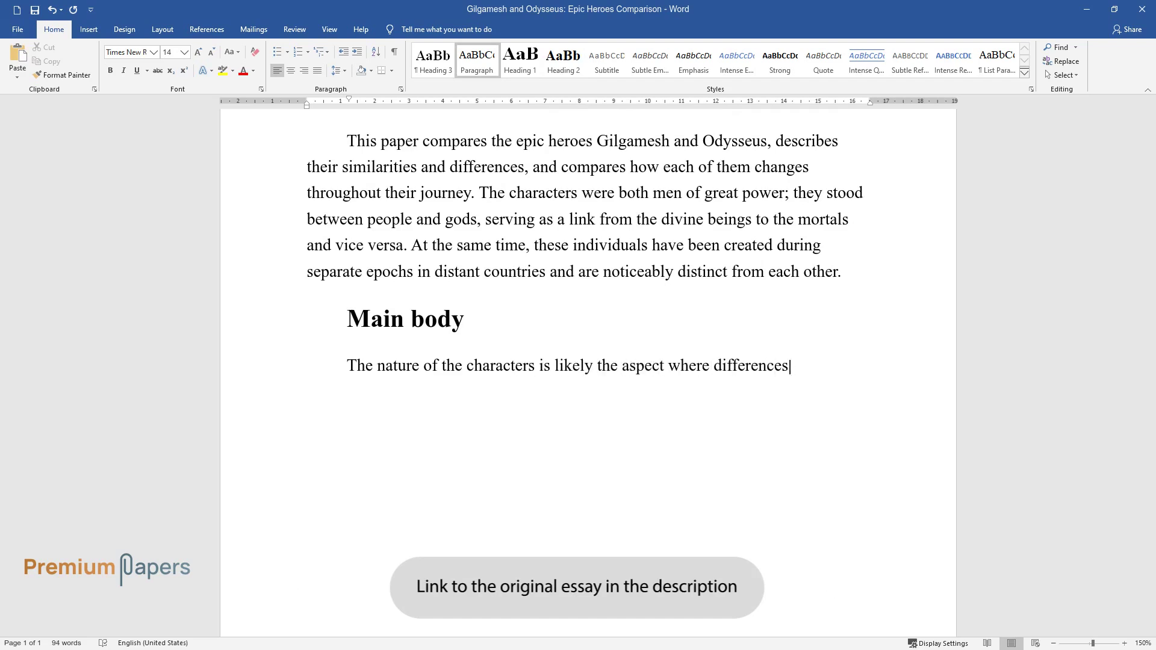
text( are the most apparent. Gilgamesh)
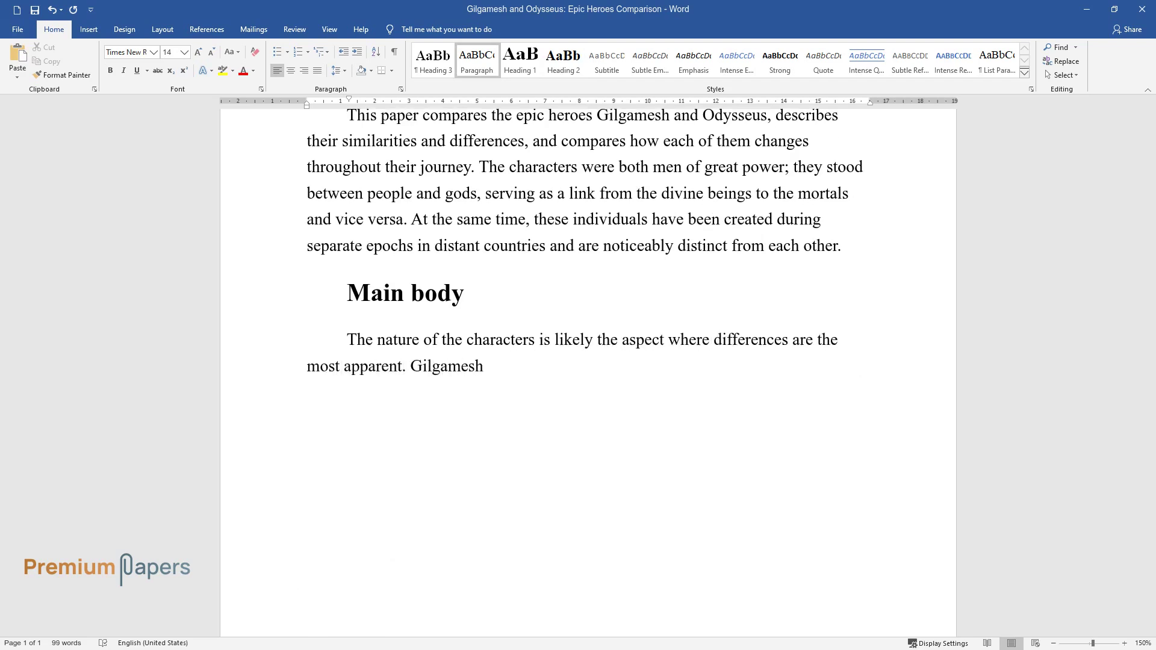
text( was two parts god and only one pa)
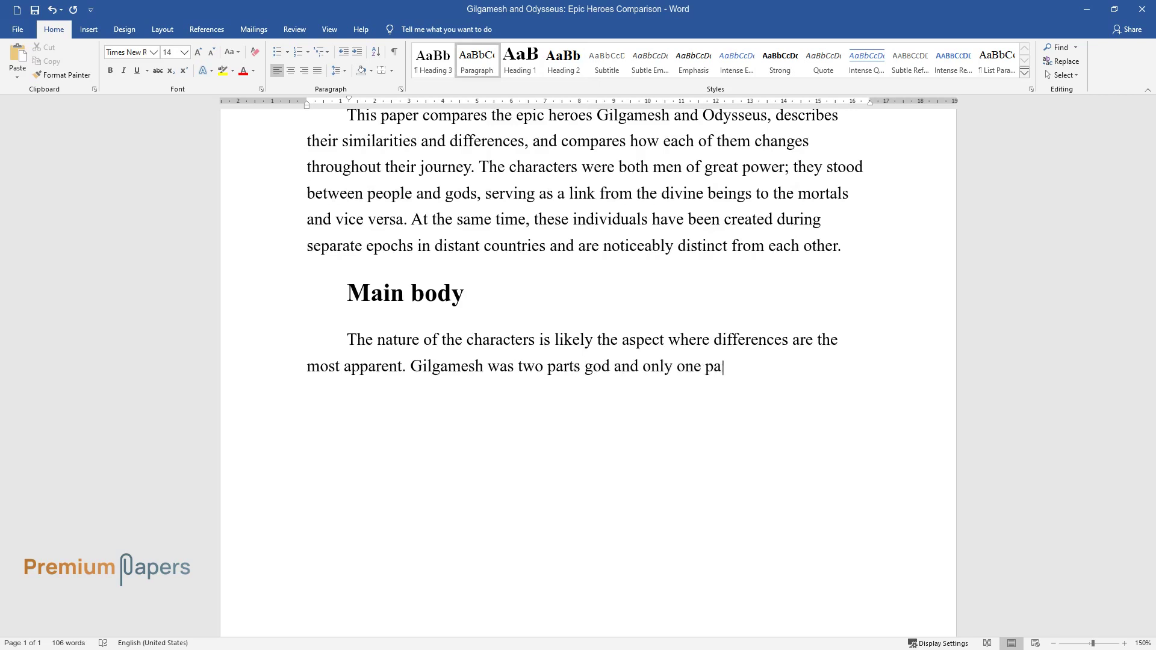
text(rt man, he was called "the greatest of kin)
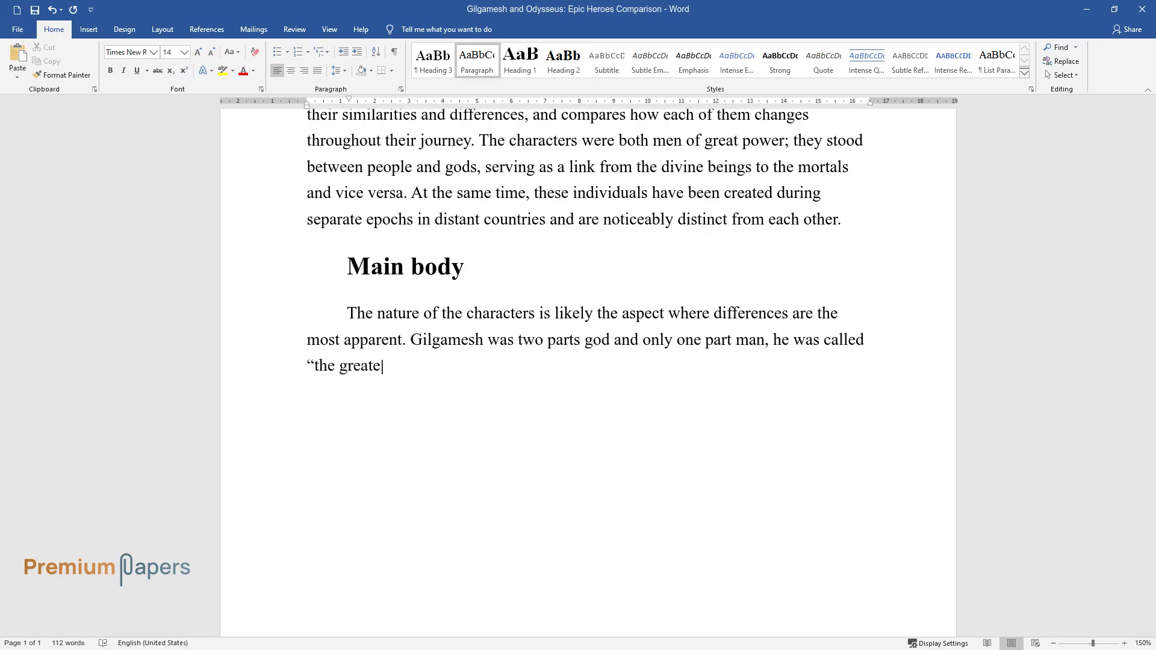
text(gs." Odysseus, on the con)
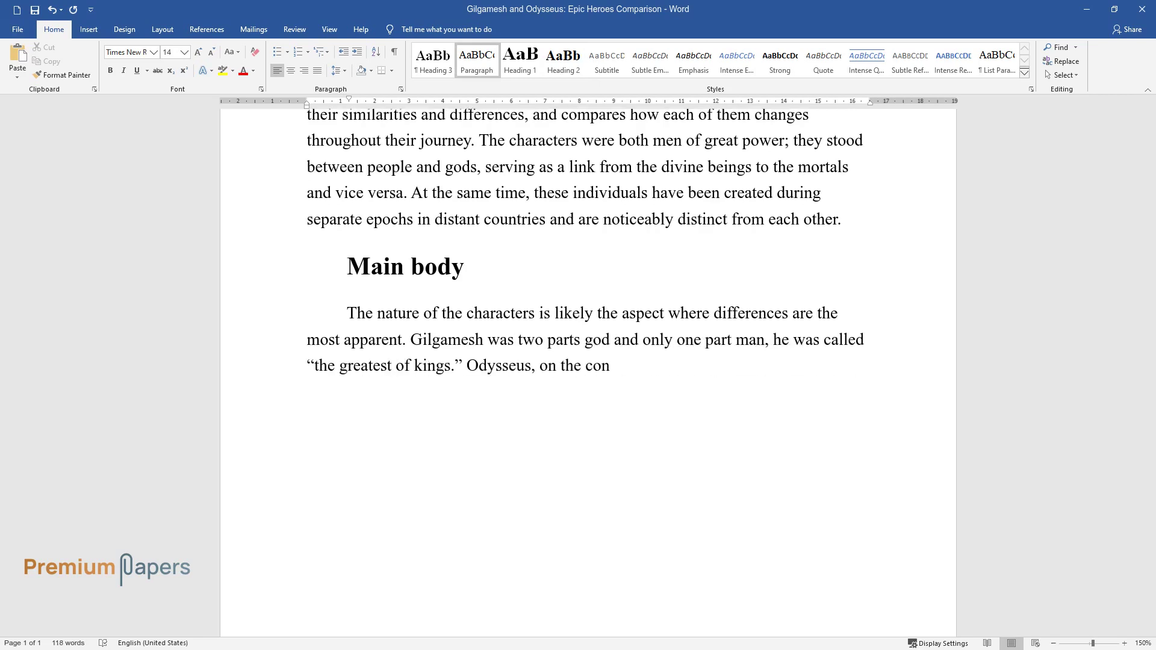
text(trary, was a mortal human without)
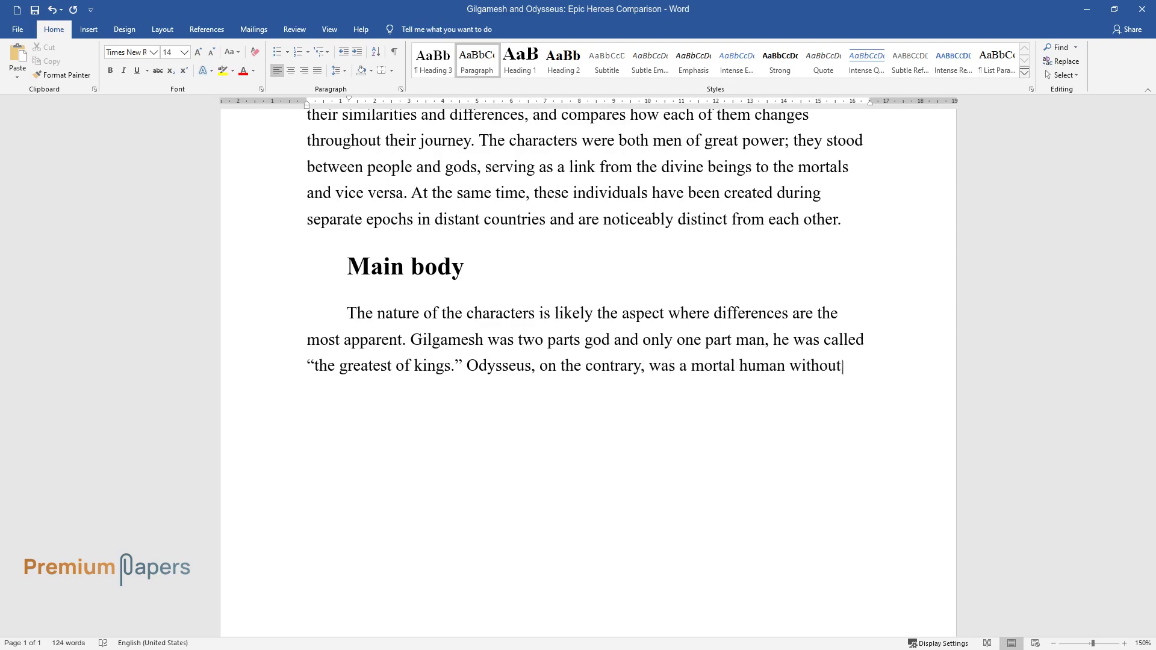
text( any supernatural powers. Gilgame)
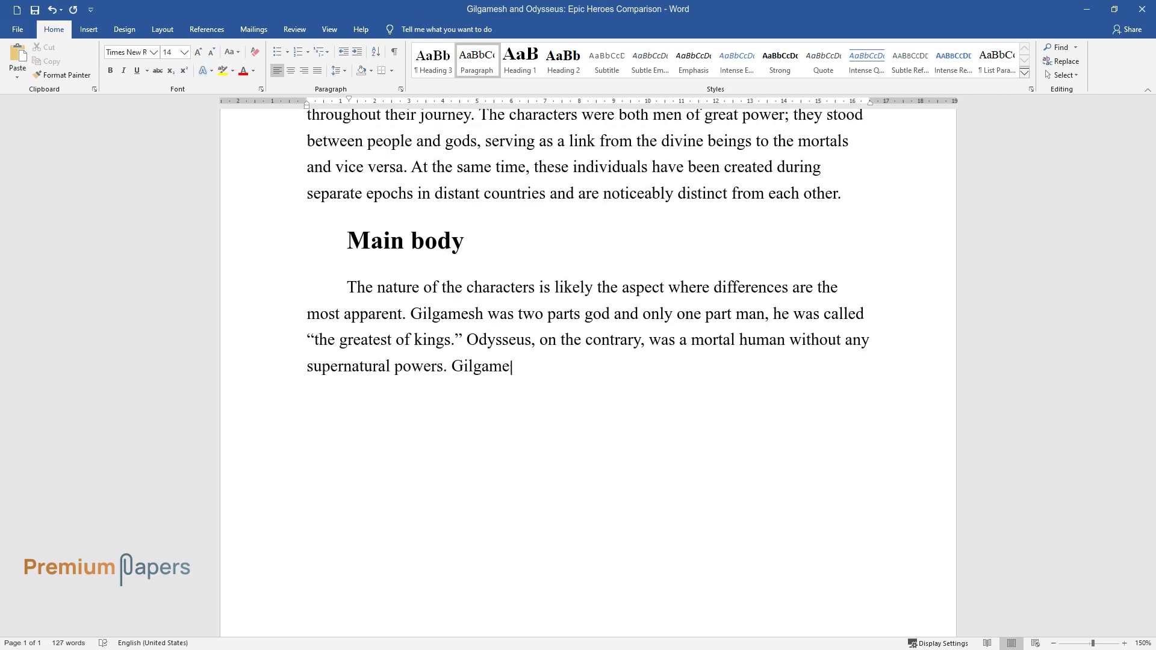
text(sh was a fierce warrior that uses)
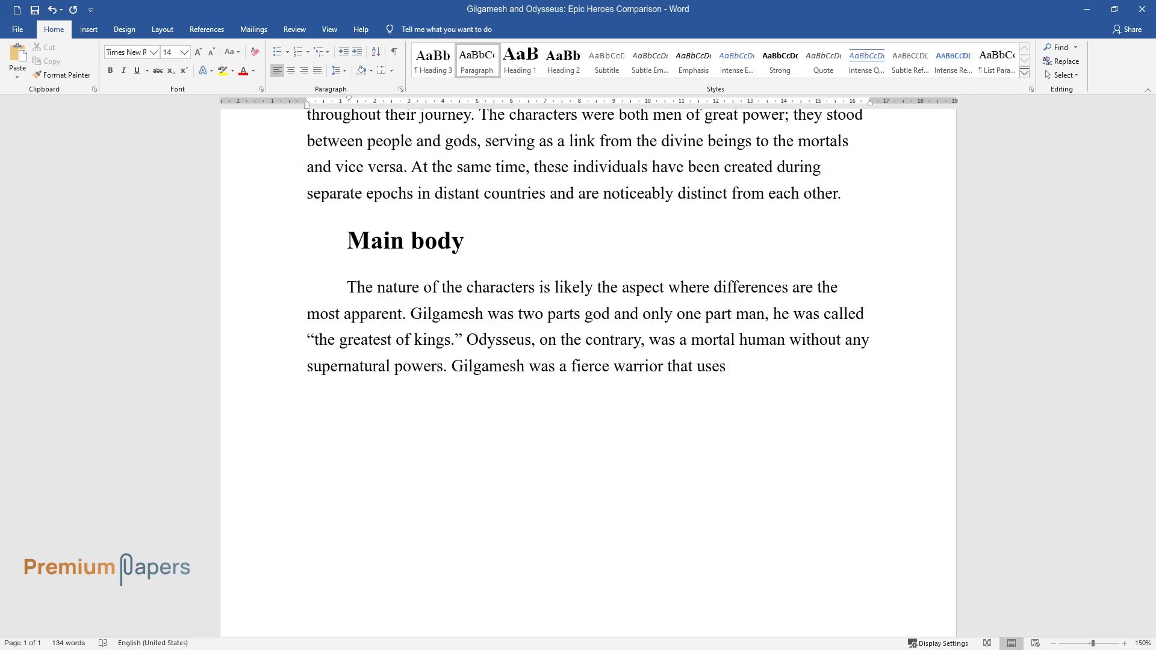
text( his strength to get what he desired, while Odysseu)
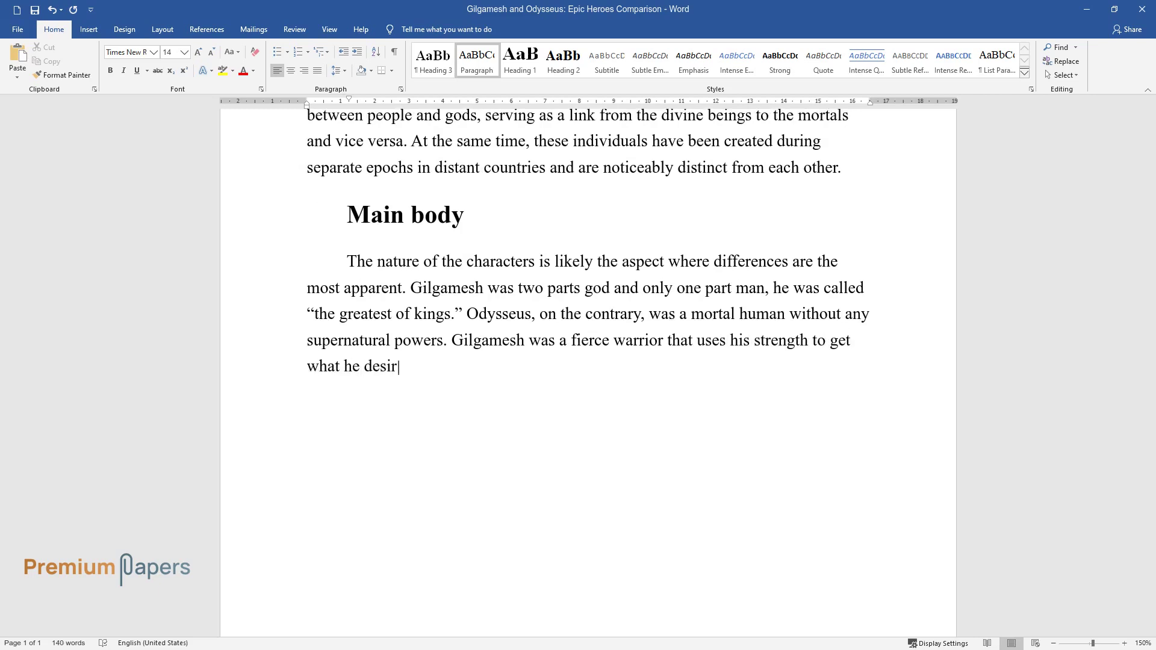
text(s was most known)
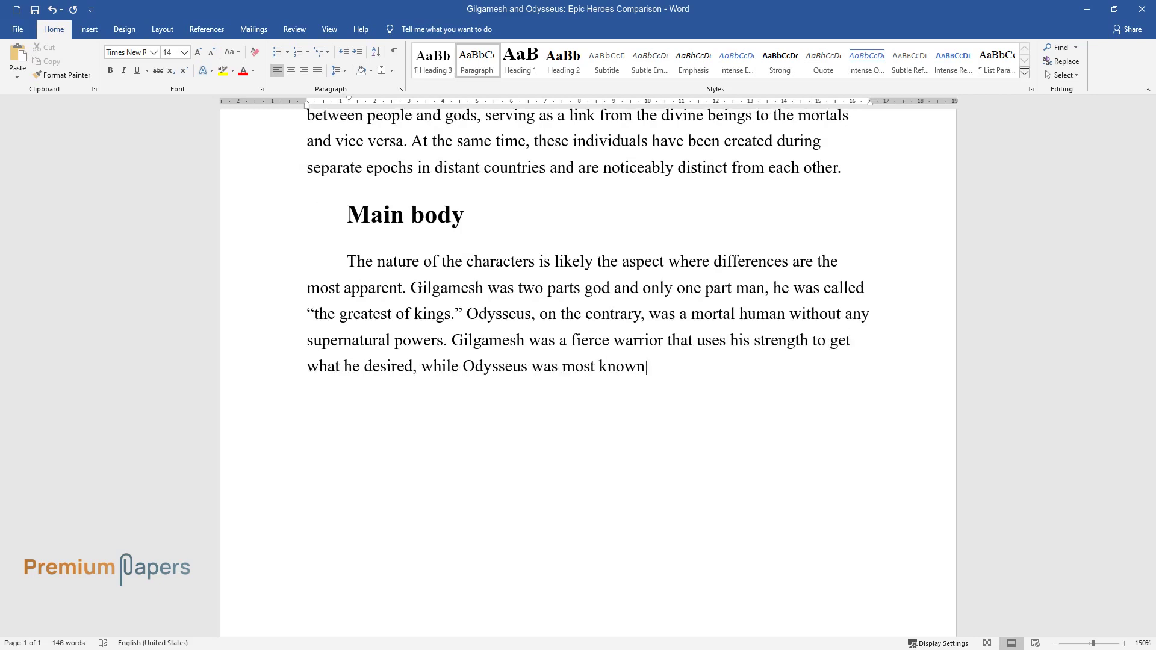
text( for the sharpness of his mind. Gilgamesh )
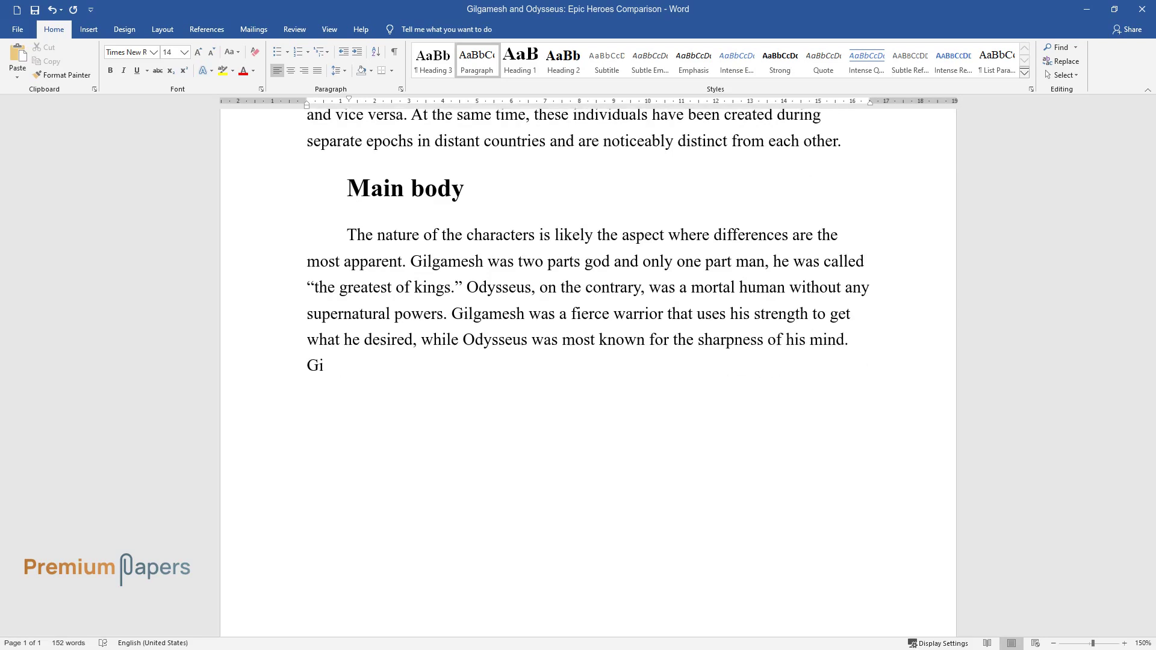
text(did not hesitate to rape )
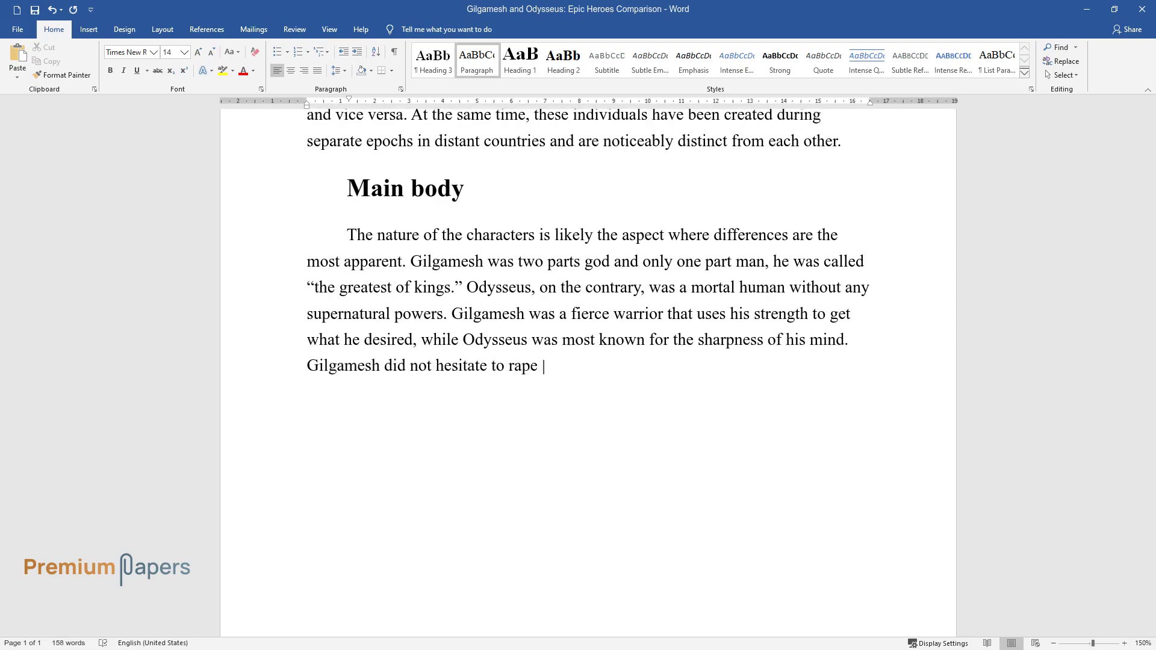
text(any woman he wanted with no regar)
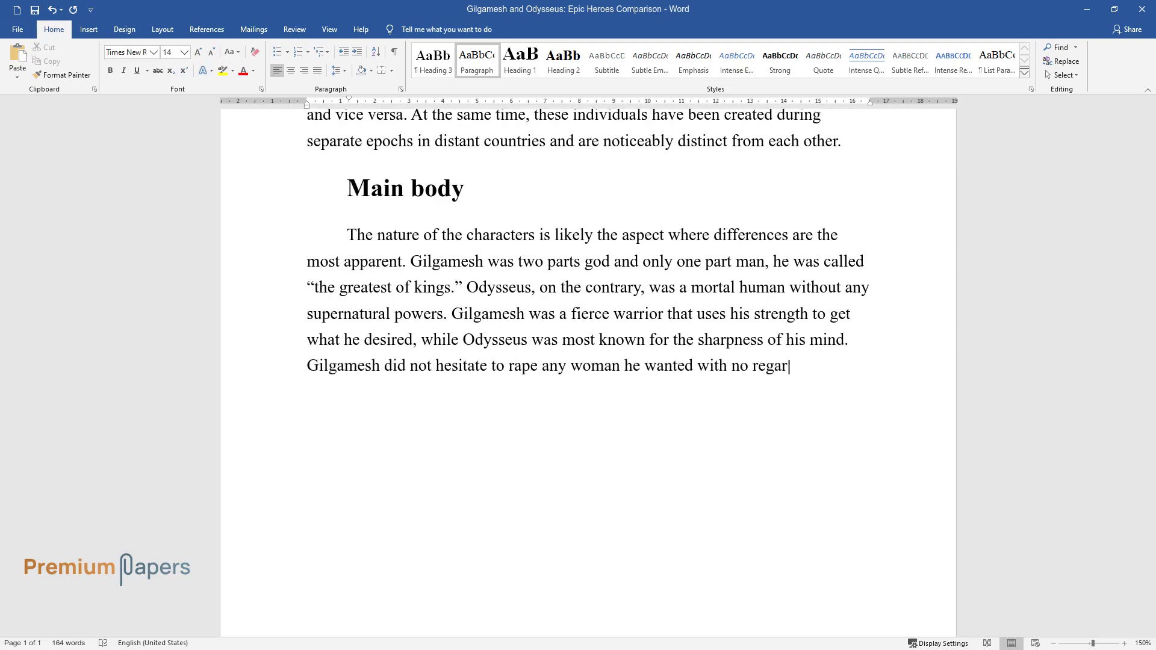
text(d for her honor and wellbeing. He)
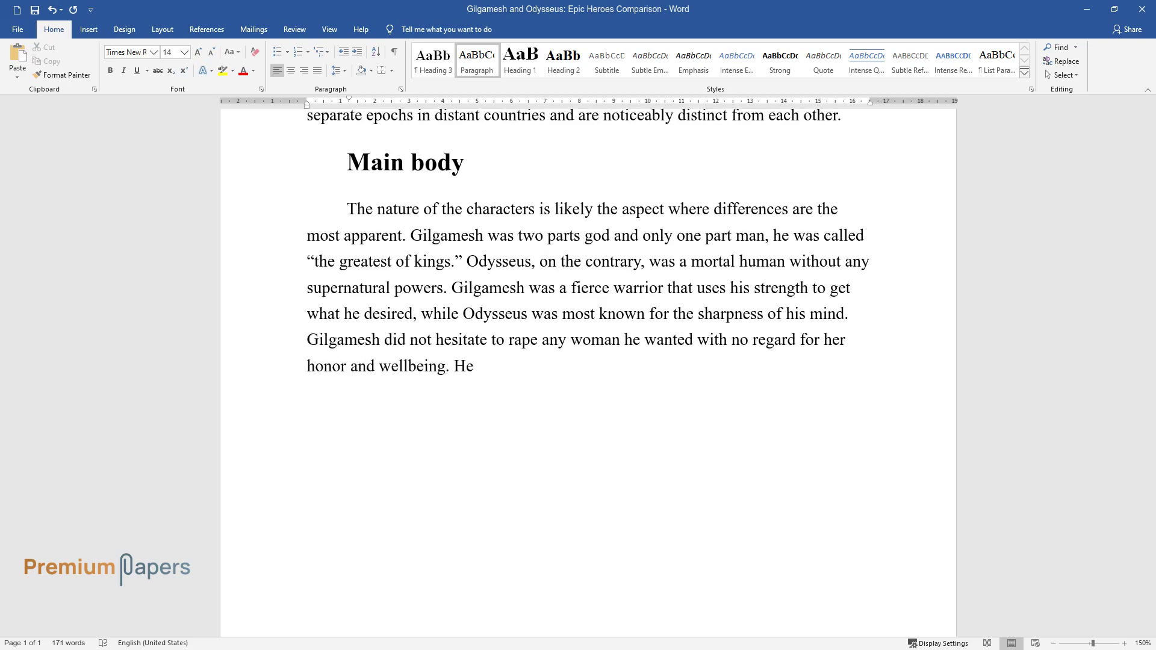
text( was a cruel ruler who forced his )
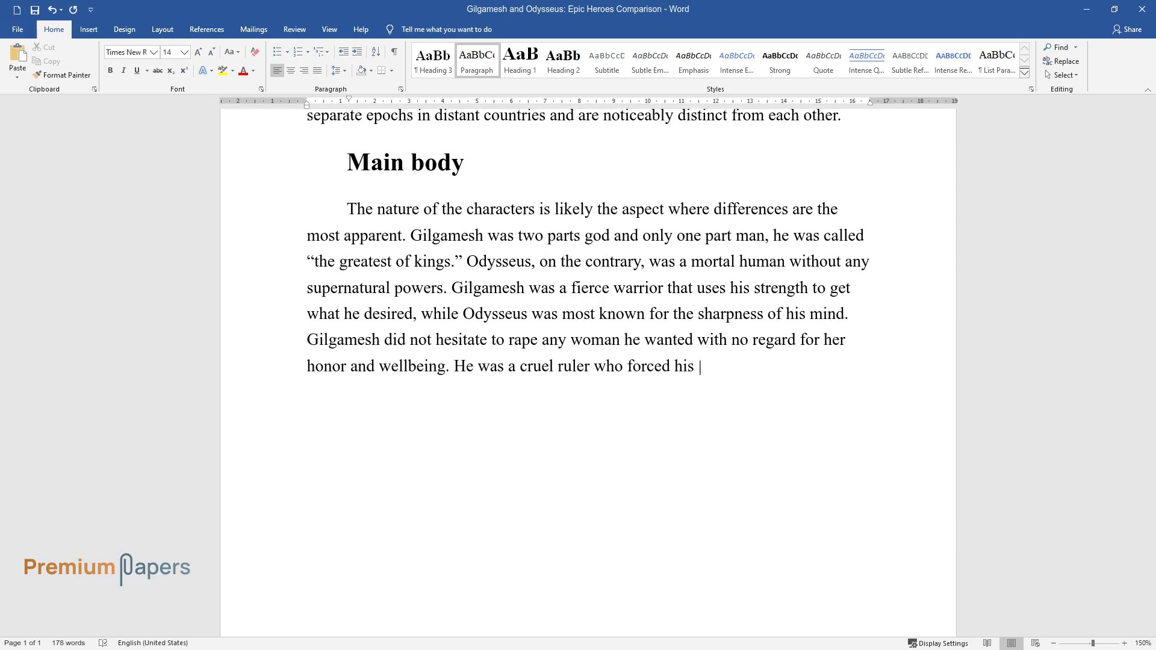
text(people to work and continuously sought wa)
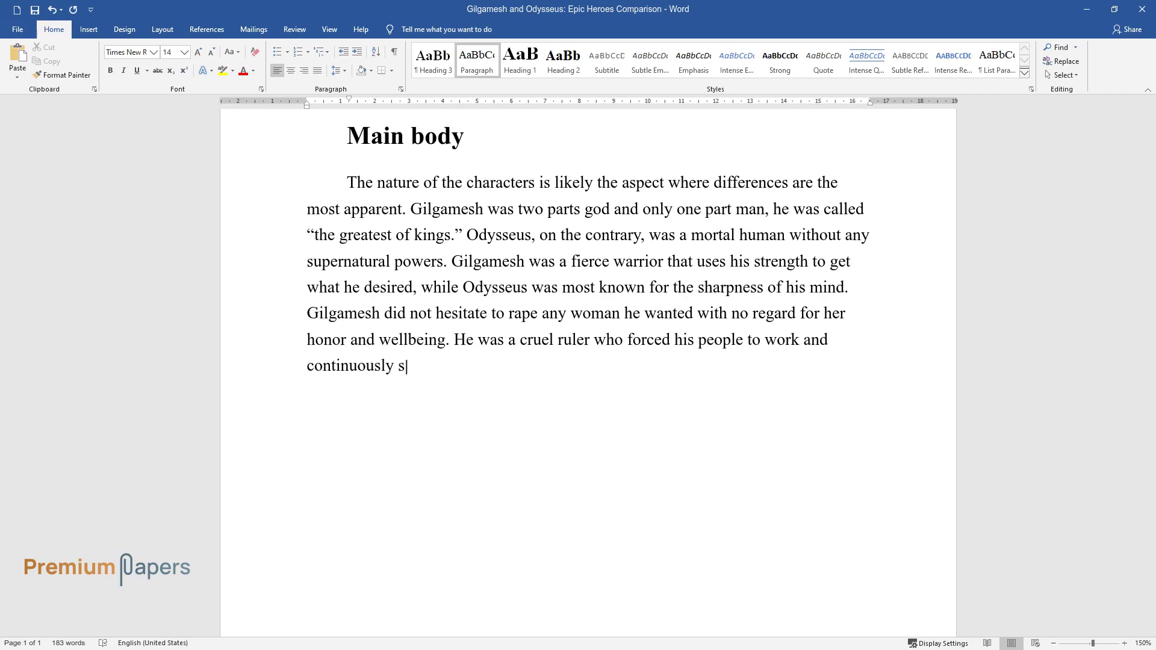
text(r. Even though Odysseus po)
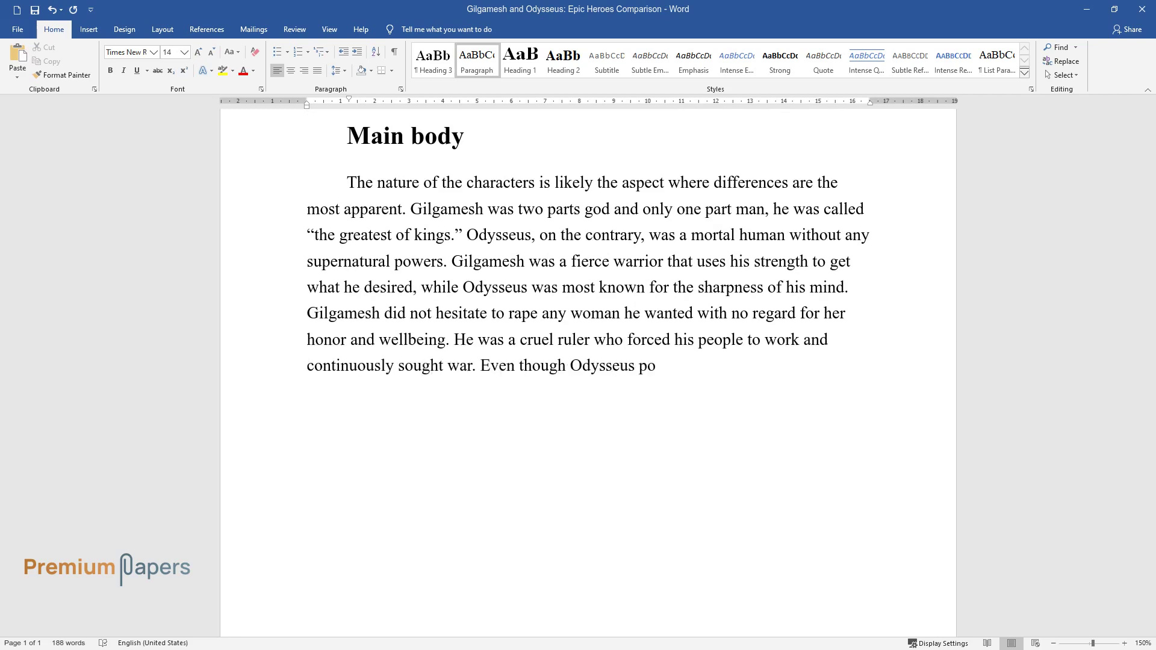
text(ssessed these traits as well, he was far less prone to need)
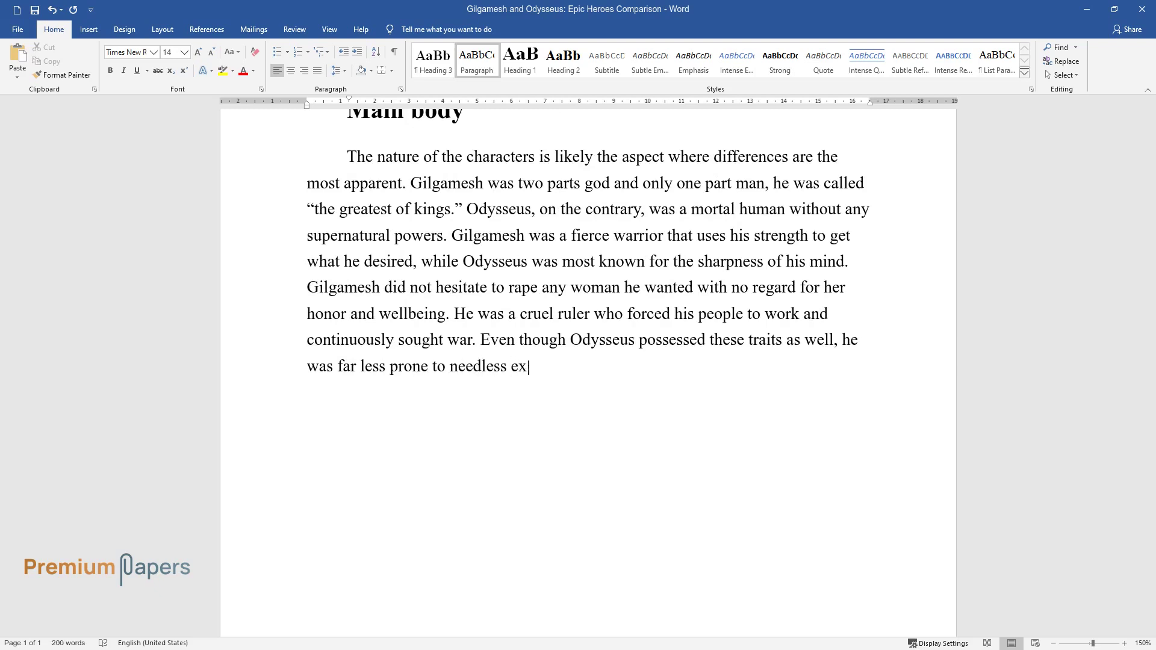
text(less exercising of power.)
key(Return)
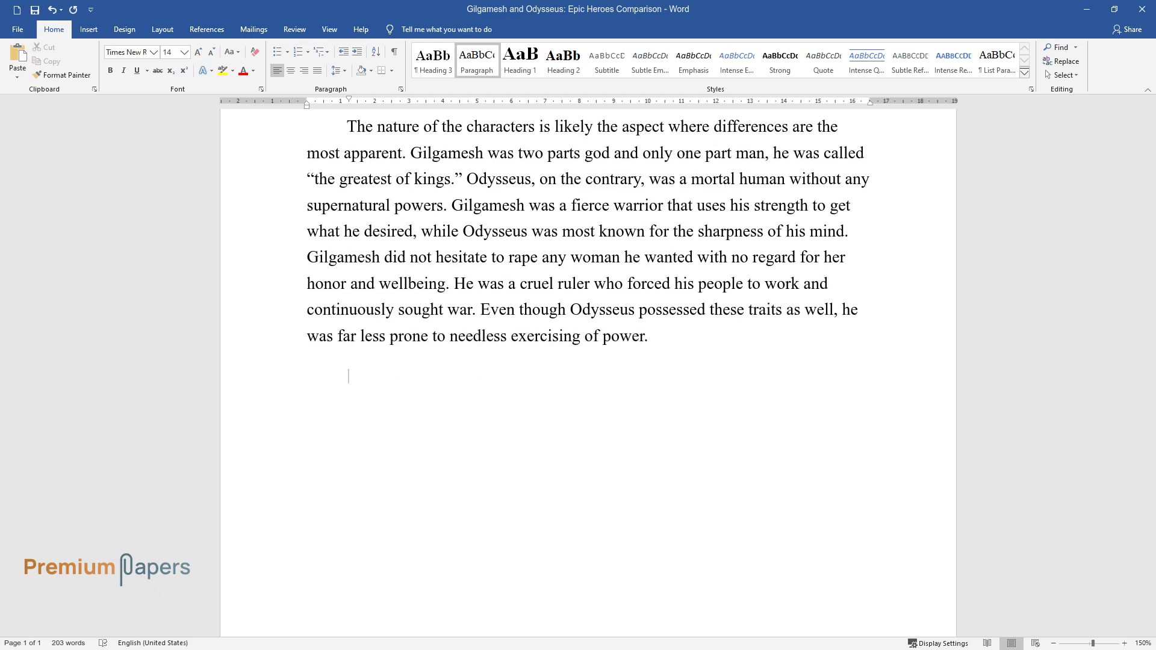
Write the paragraph 'As a ruler, Gilgamesh was incredibly insensitive…' ending 'in the interest of his people.'.
text(As a ruler, Gilgamesh was i)
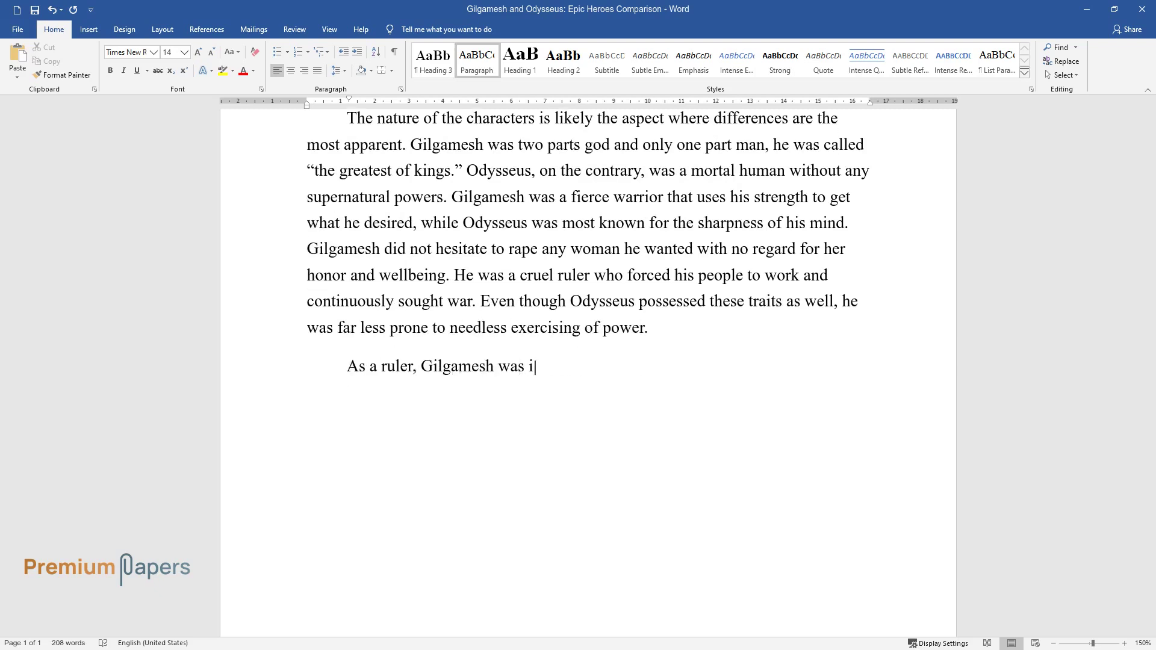
text(ncredibly insensitive, yet highly)
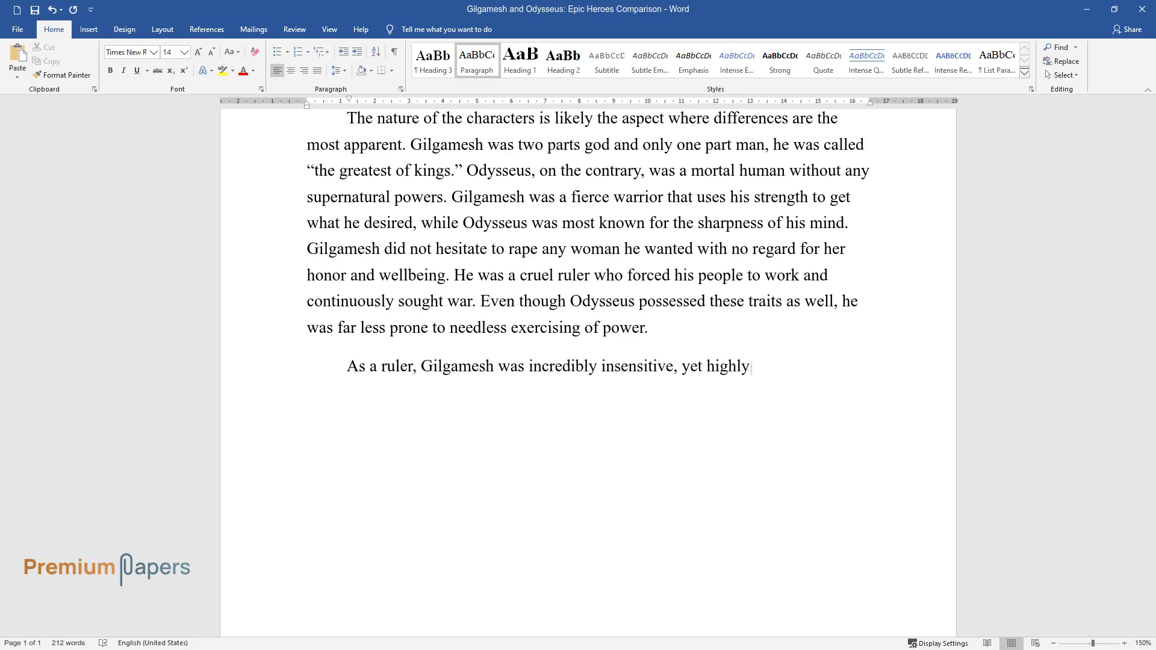
text( effective. As he was part god, h)
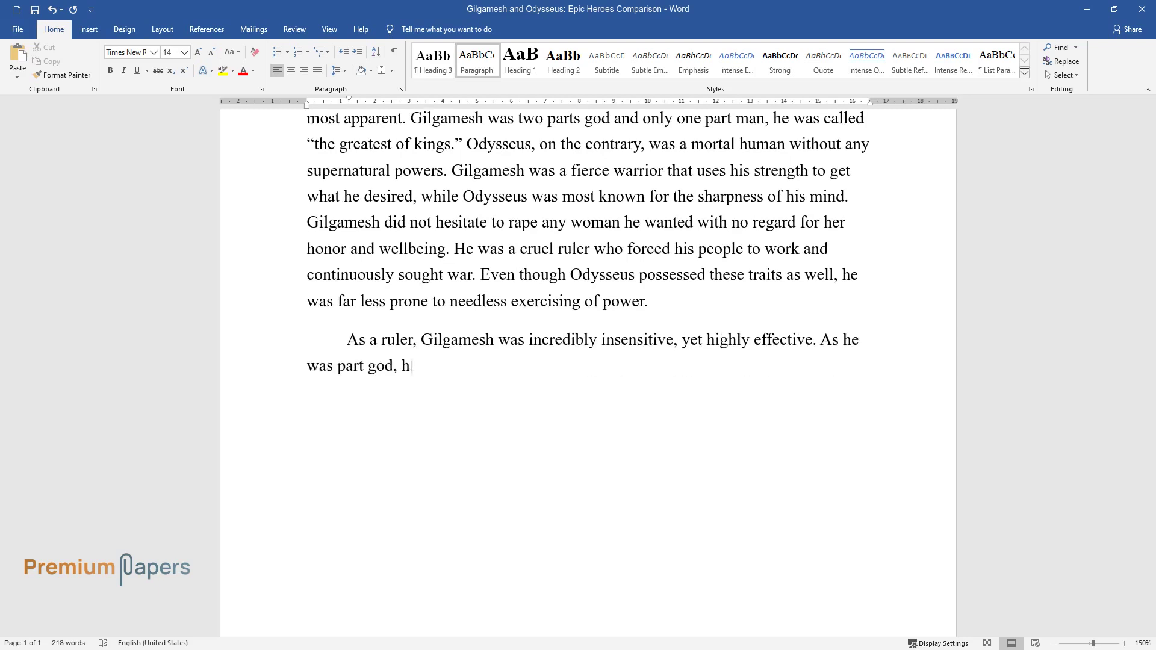
text(is building ambition had to match )
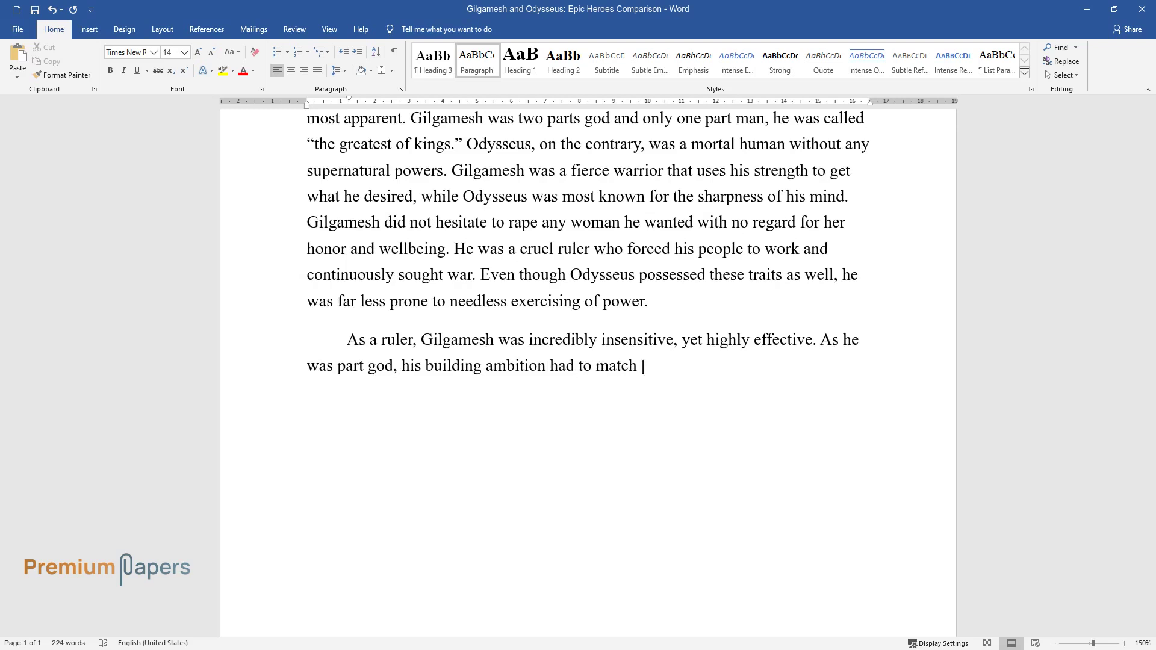
text(his status. He built impenetrable)
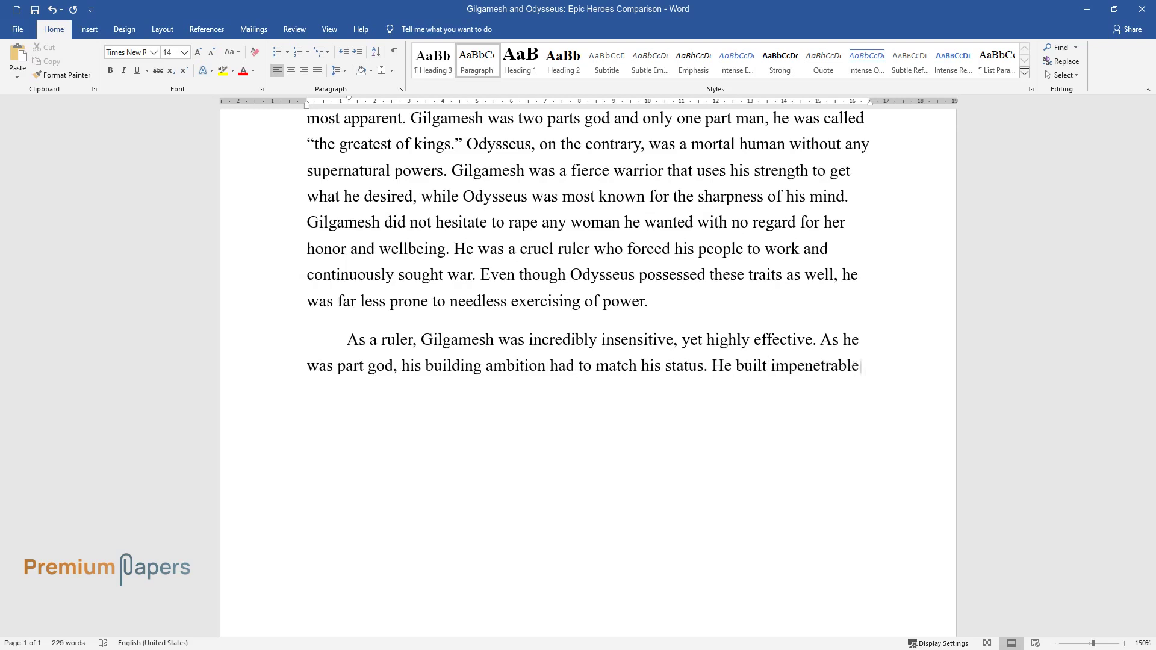
text( walls and magnificent towers, bu)
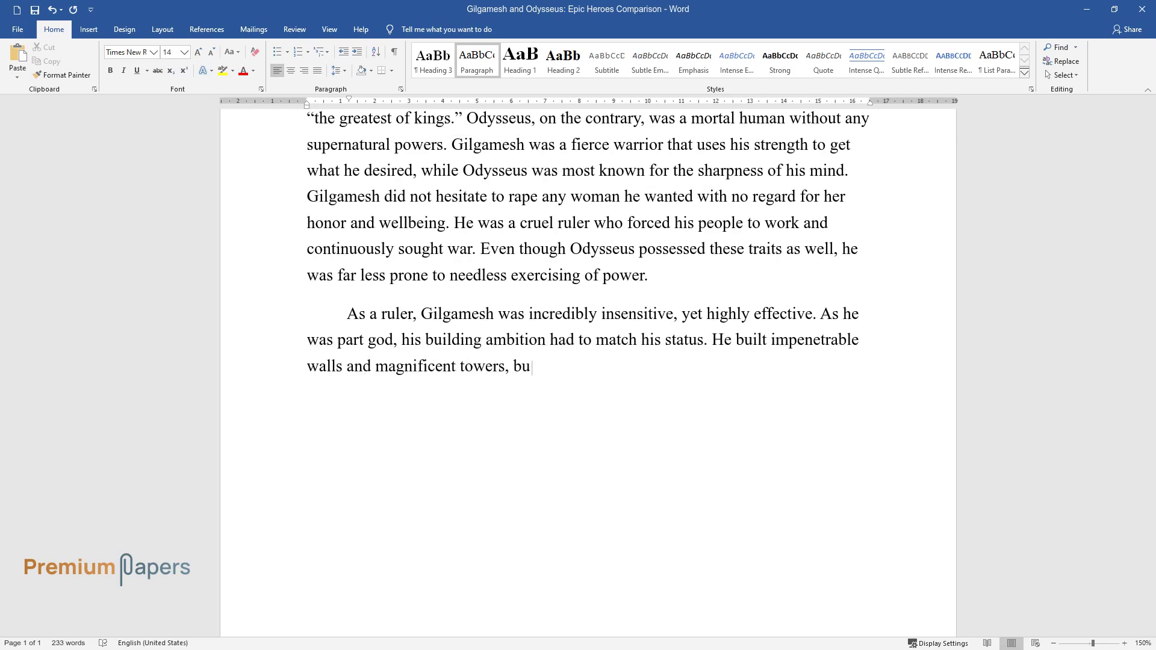
text(t these projects were accomplished)
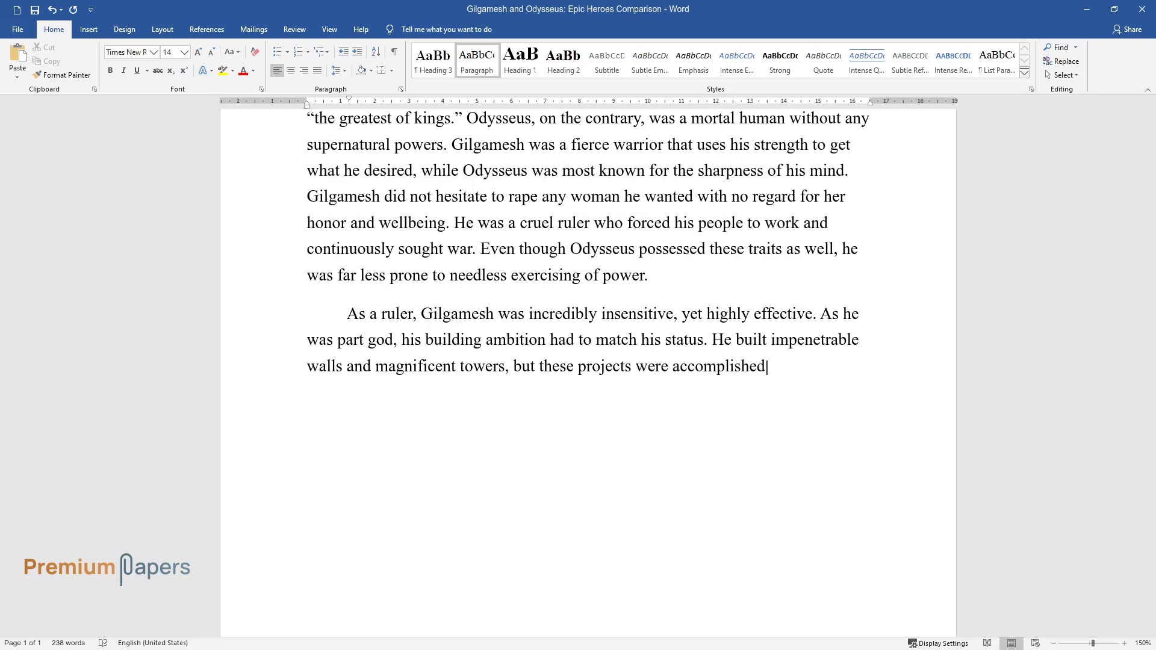
text( through the great suffering of h)
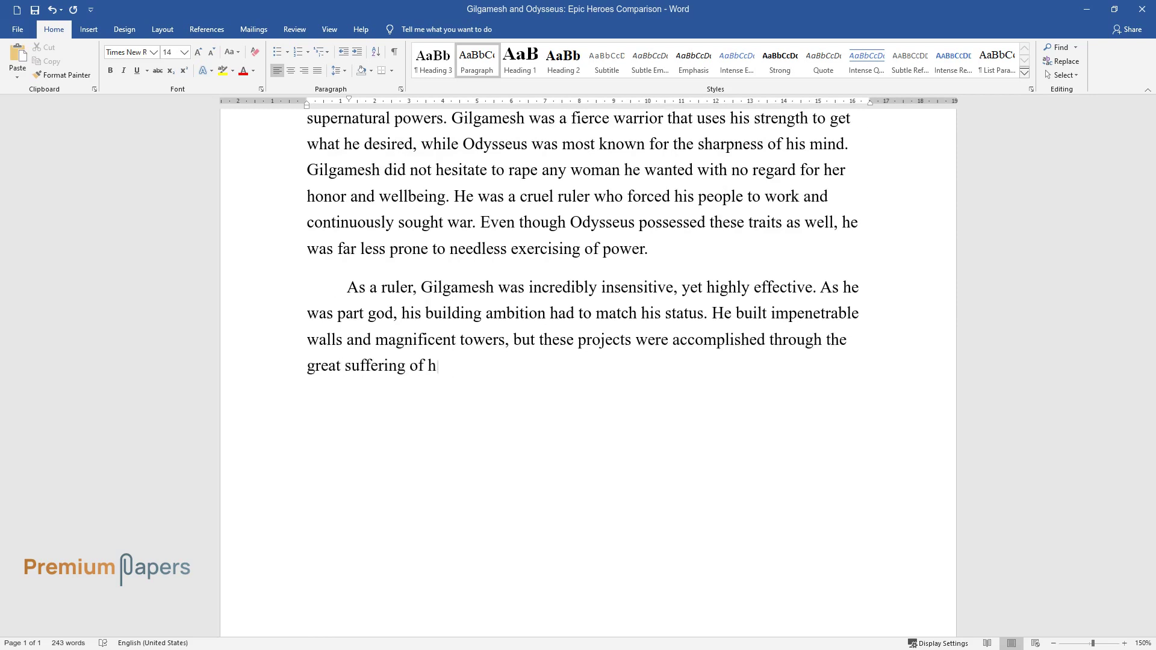
text(is subjects. His tyranny was so o)
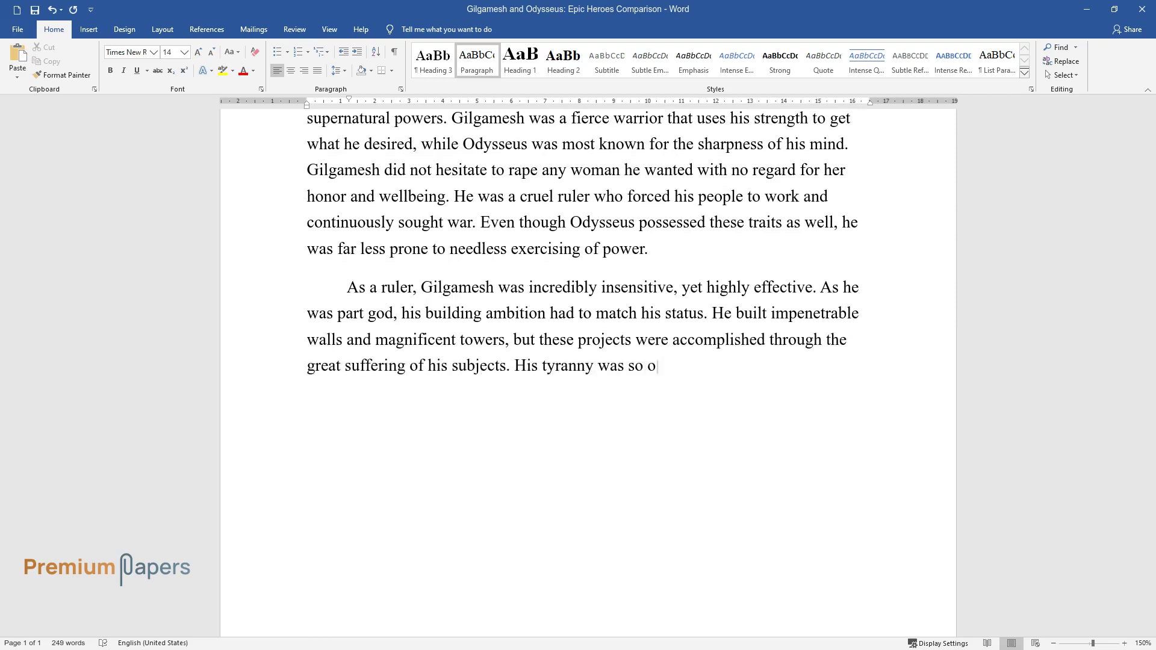
text(ppressive that people's cries were)
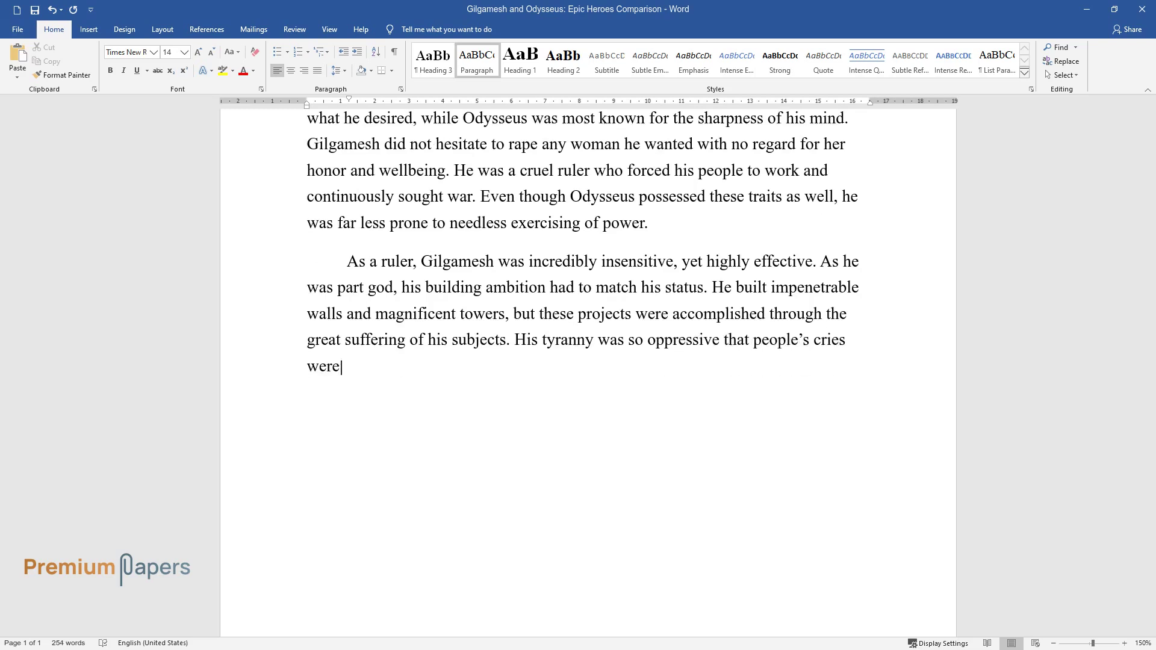
text( heard by the gods. It was becaus)
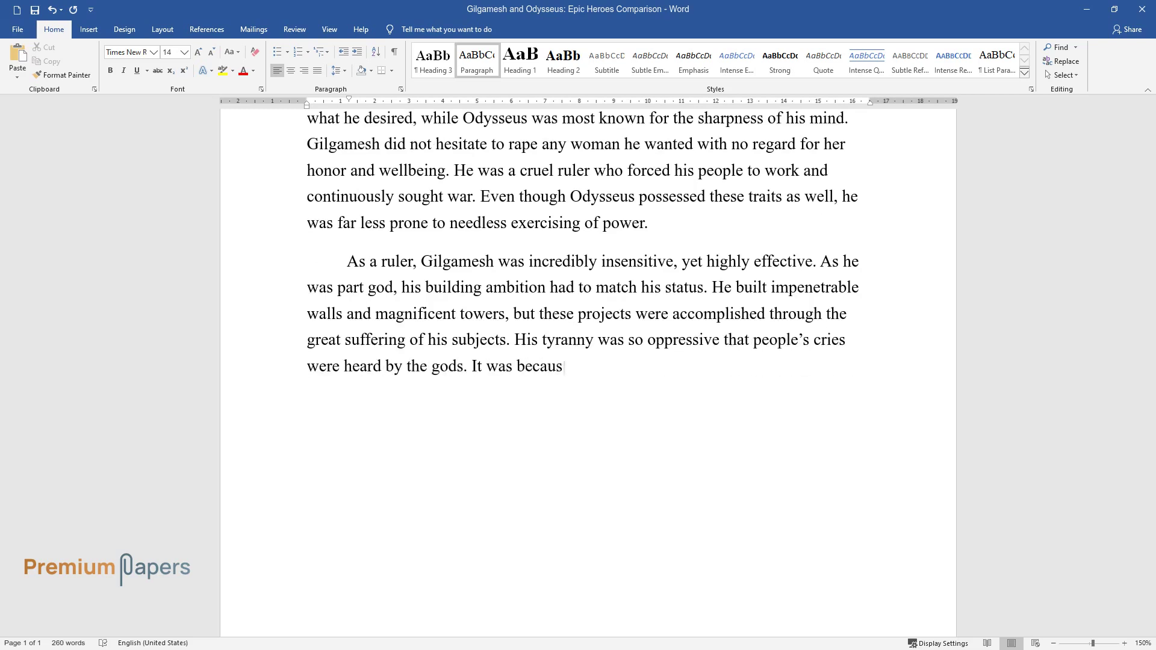
text(e of Gilgamesh's appalling kingsh)
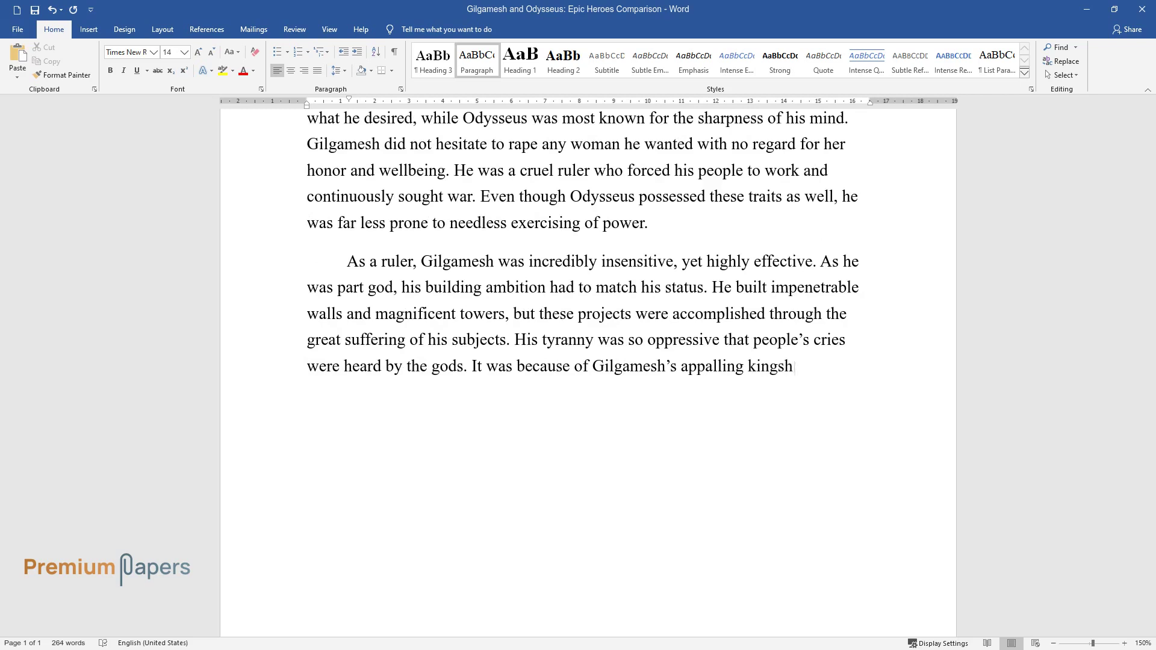
text(ip that he was sent on his journey)
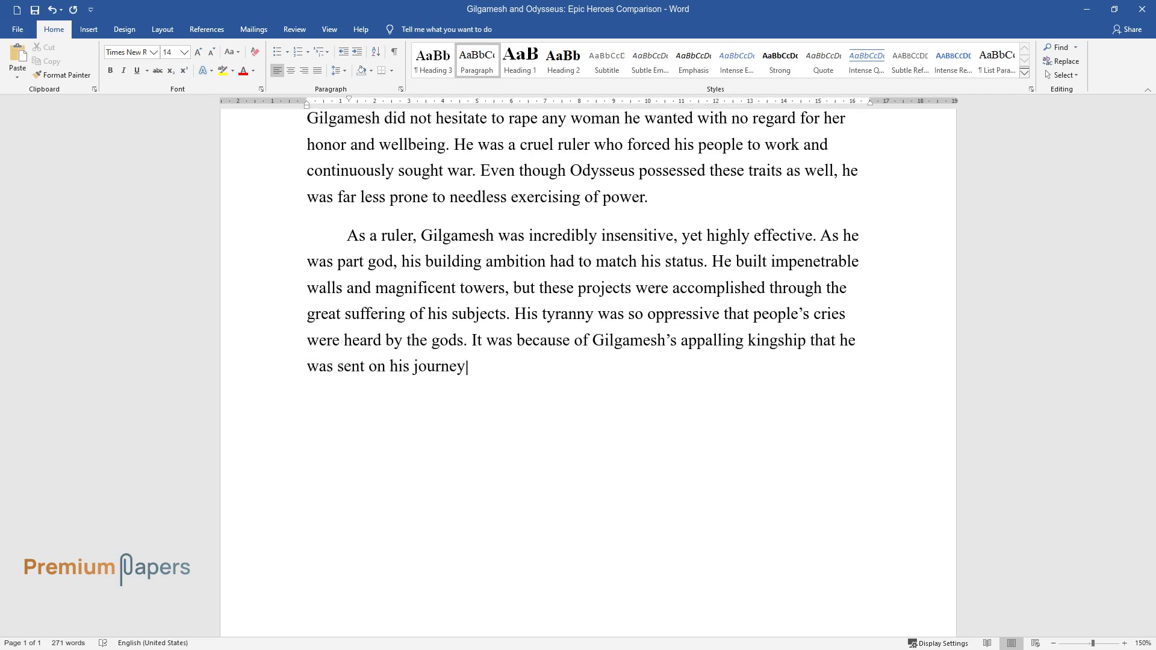
text(. His leadership was rooted in fe)
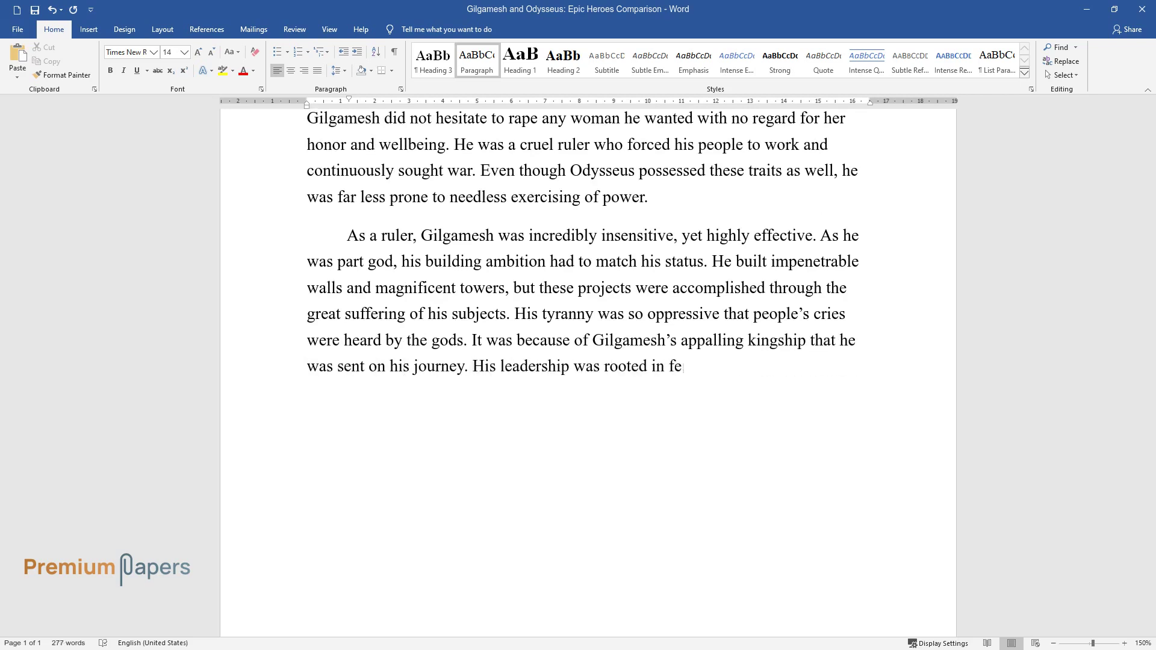
text(ar rather than trust or admiration. Gilgam)
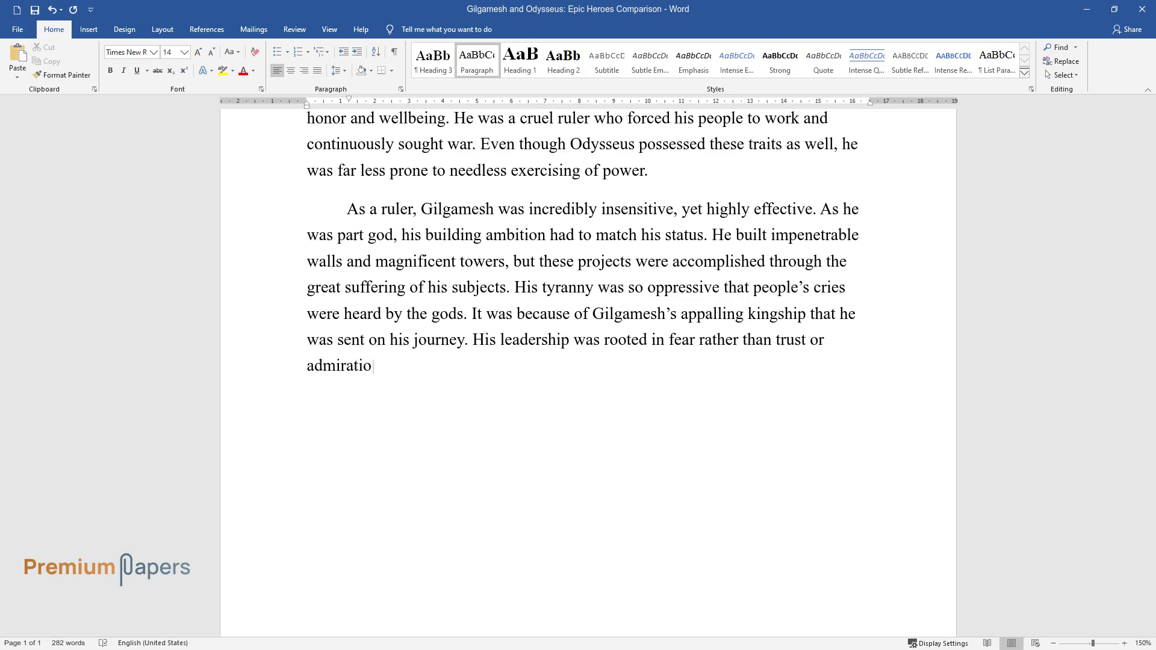
text(esh was beautiful on the)
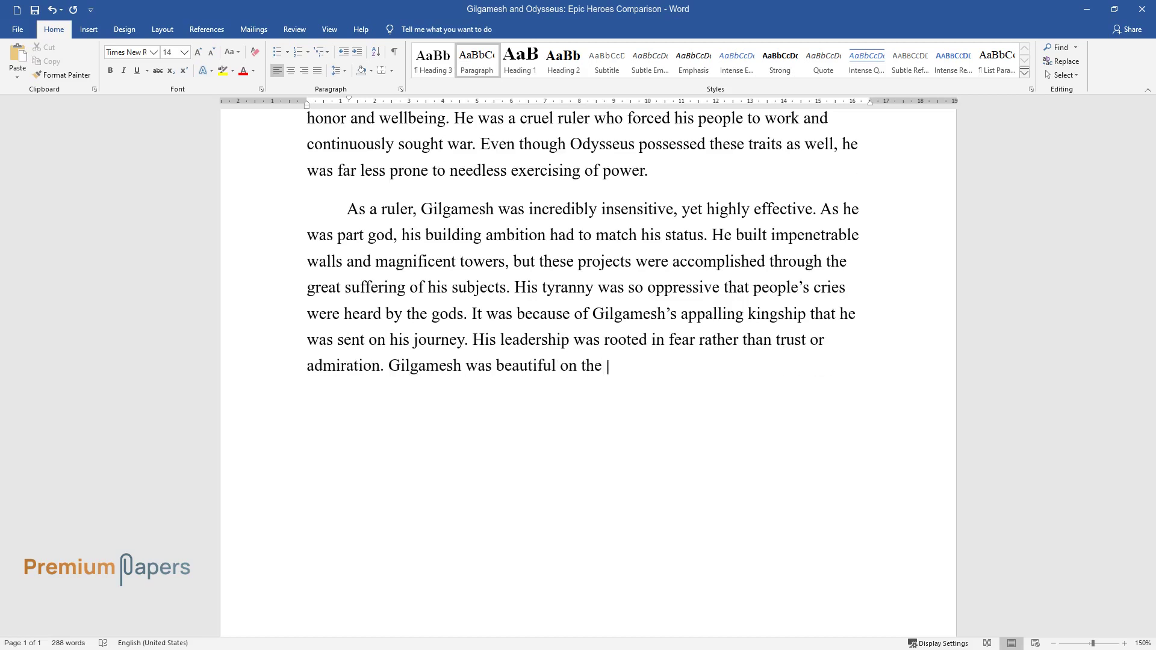
text( outside, but he lacked strong mor)
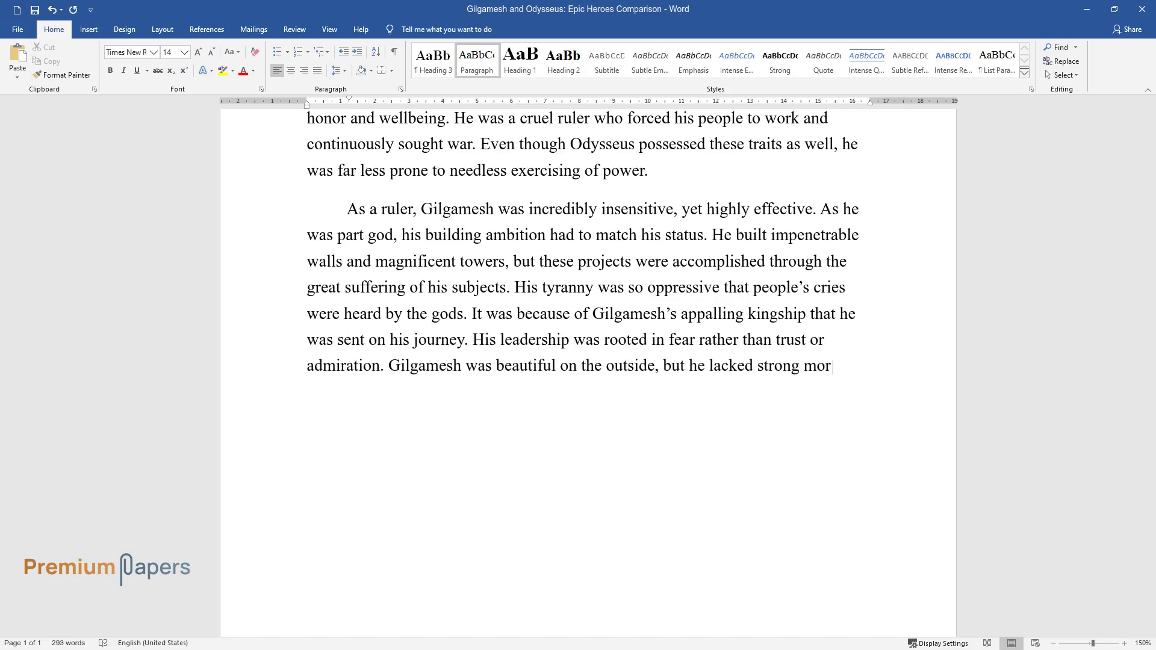
text(als, he was not too different fro)
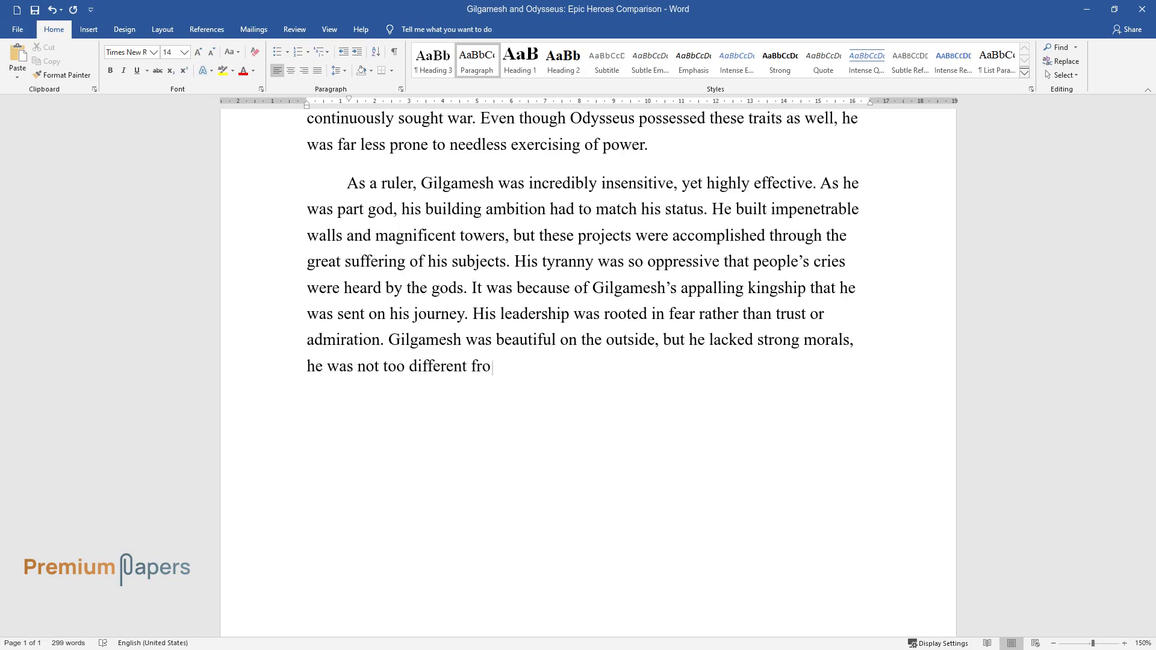
text(m wild men like Enkidu in that reg)
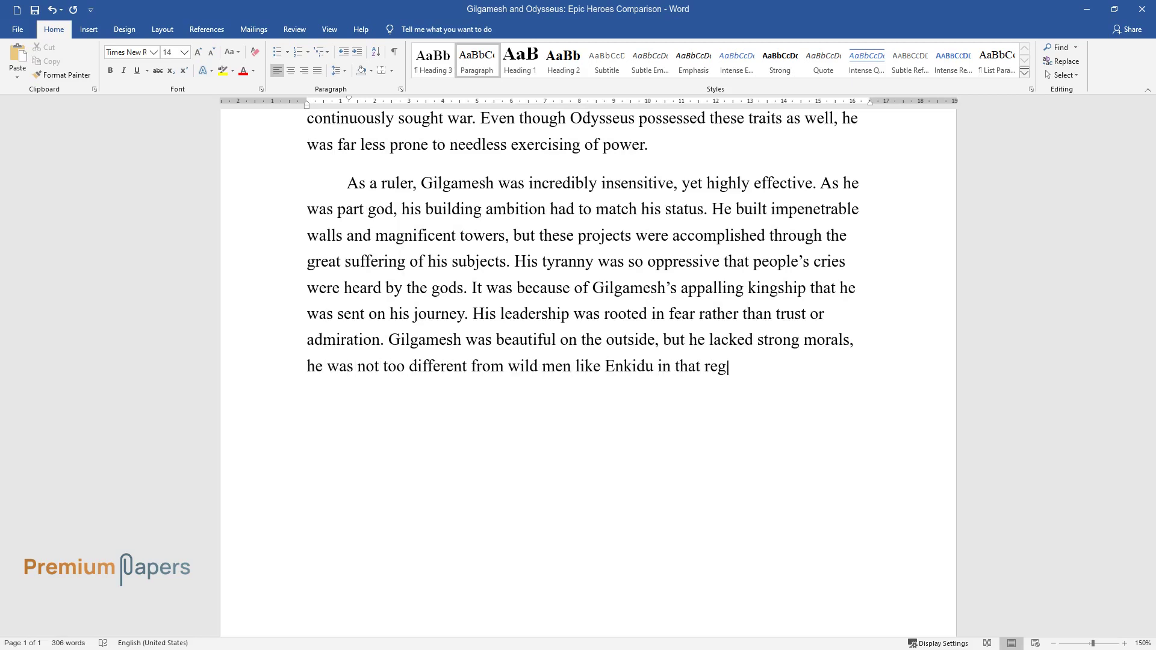
text(ard. He did well for his kingdom at times)
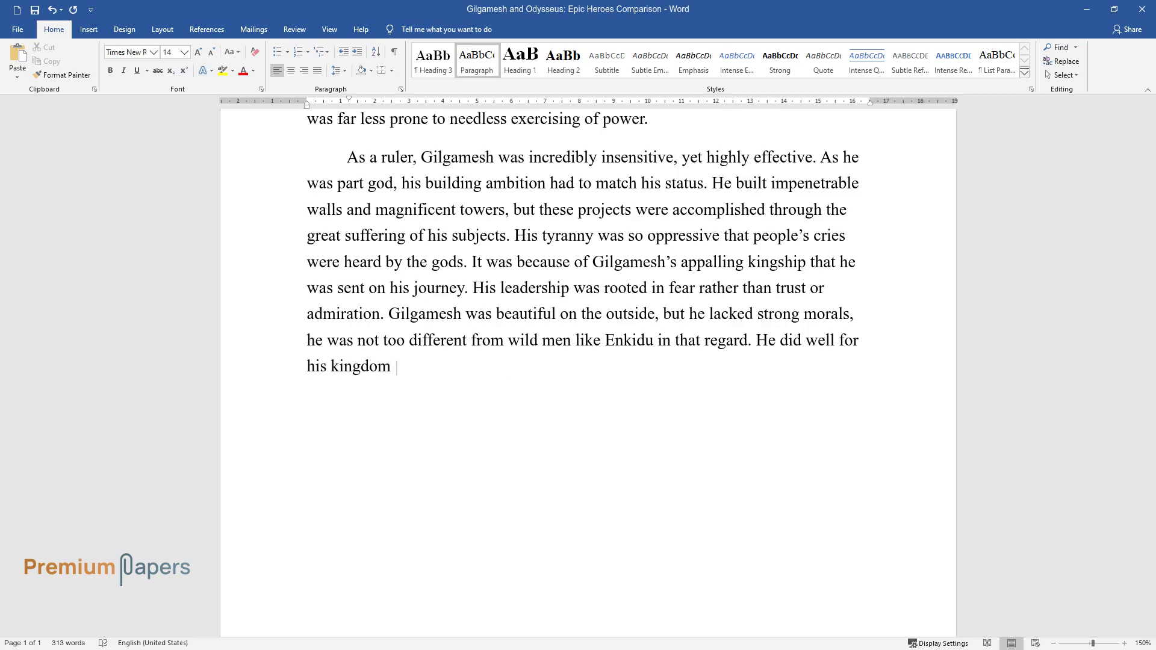
text(, however, he did not act)
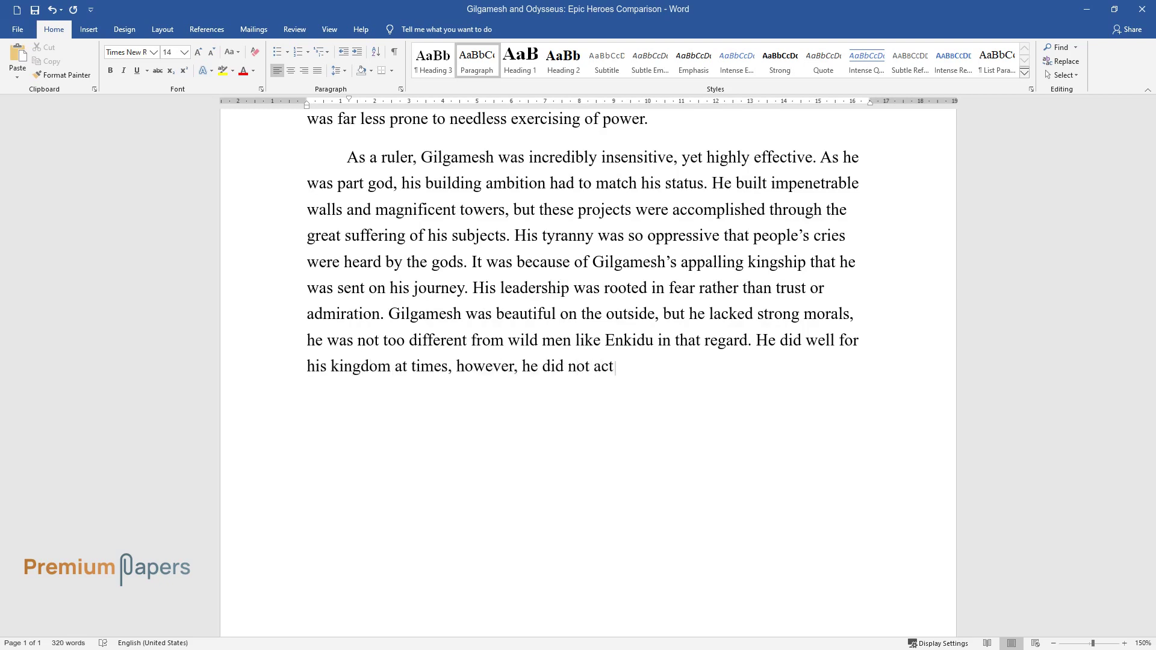
text( in the interest of his people.)
key(Return)
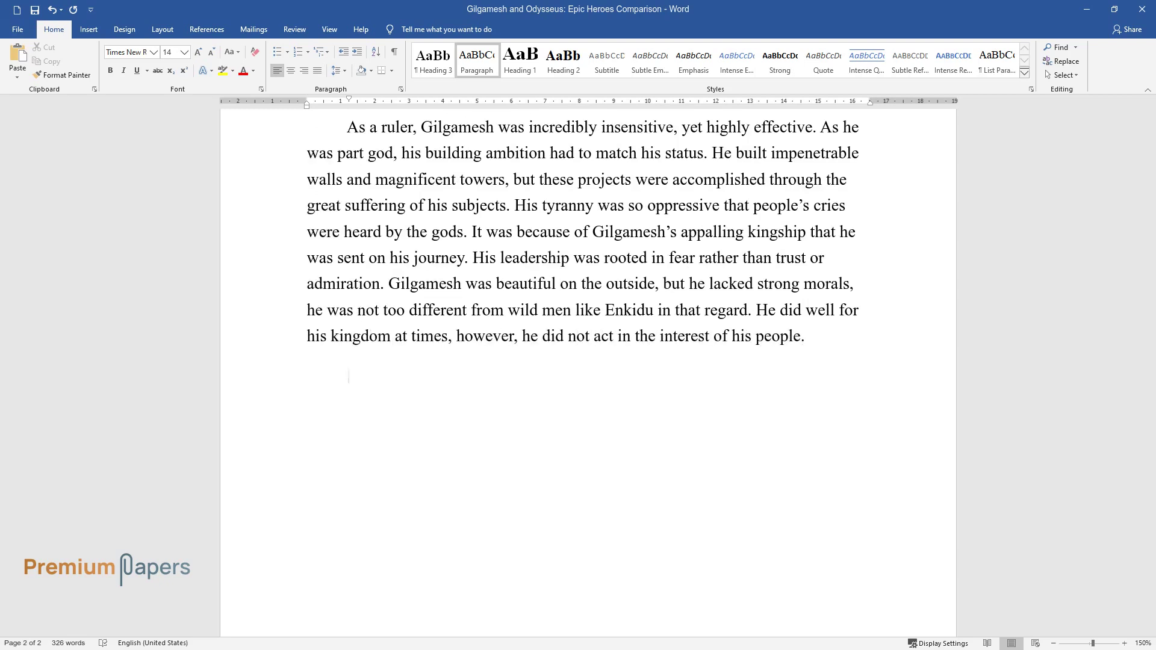
Write the paragraph on Odysseus's leadership ending 'succeeded in saving his country.'.
text(Odysseus's leadership was si)
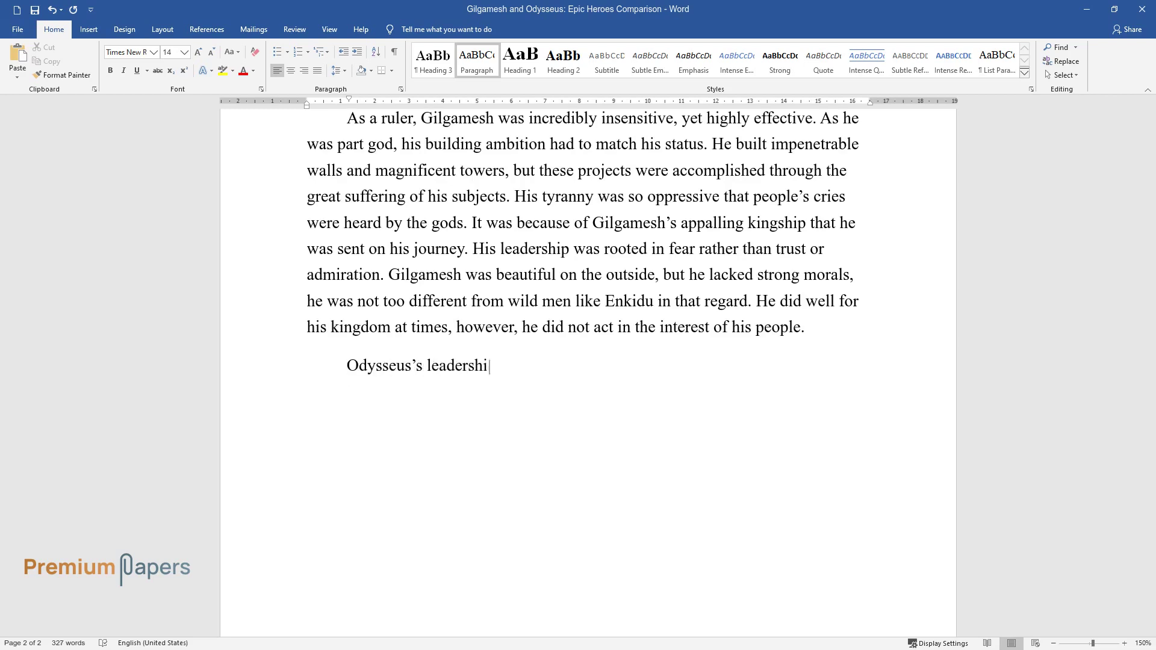
text(gnificantly more acceptable)
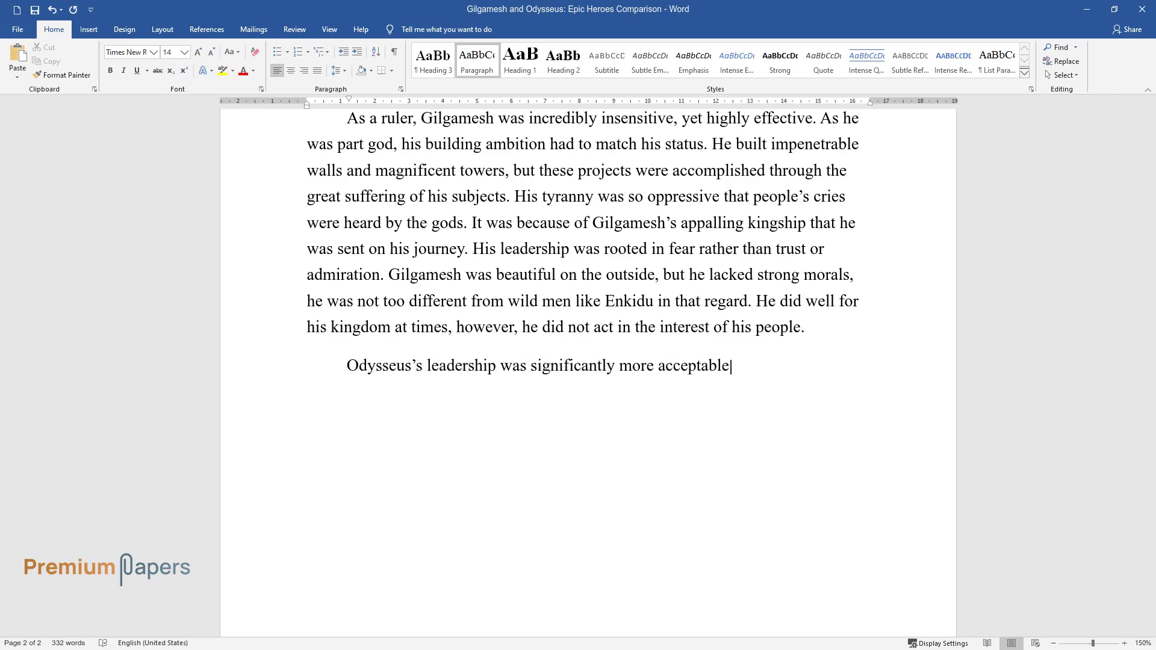
text( by modern standards. Like Gilgames)
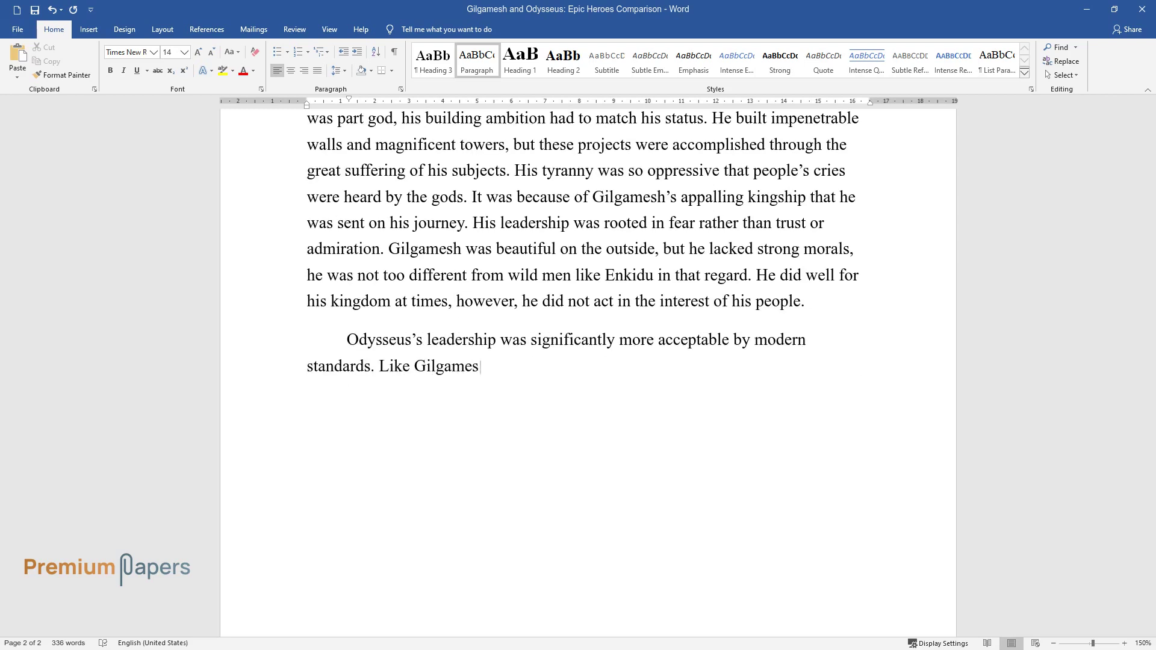
text(h, he was strong and fearless but al)
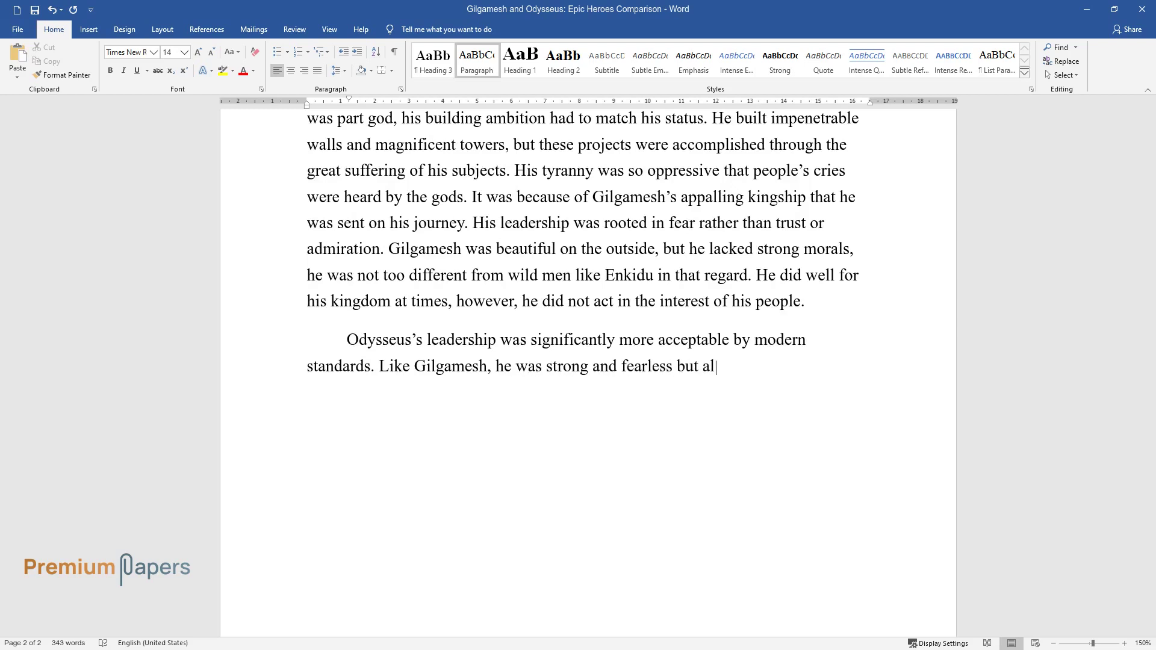
text(so possessed qualities that were fo)
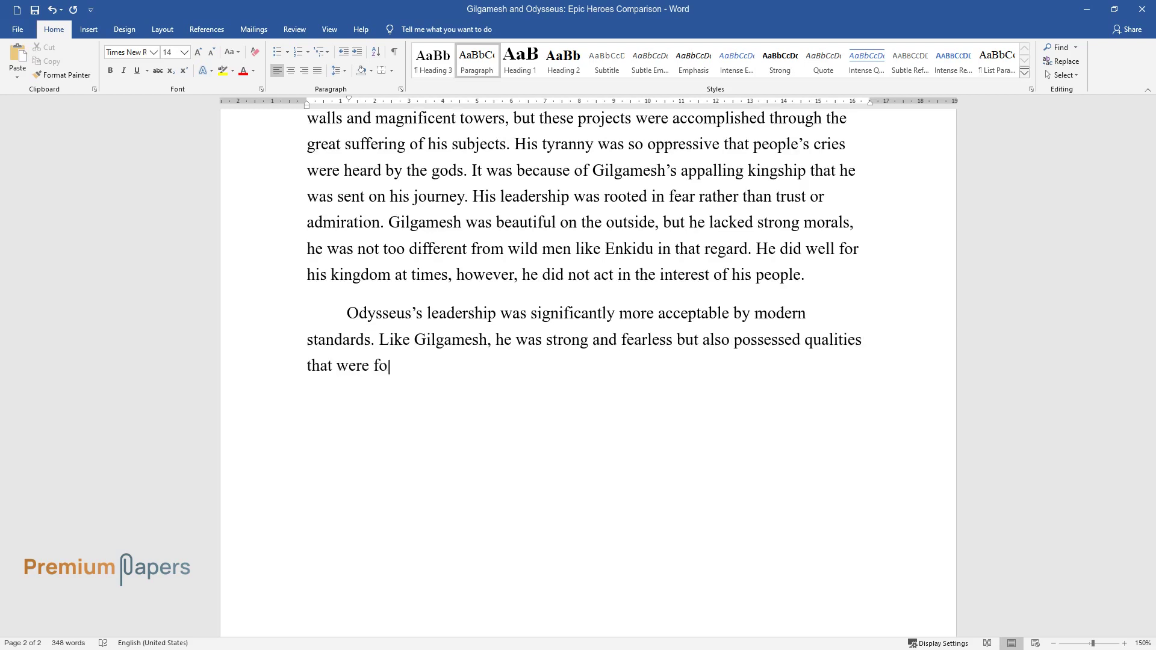
text(reign to the king of Uruk. From th)
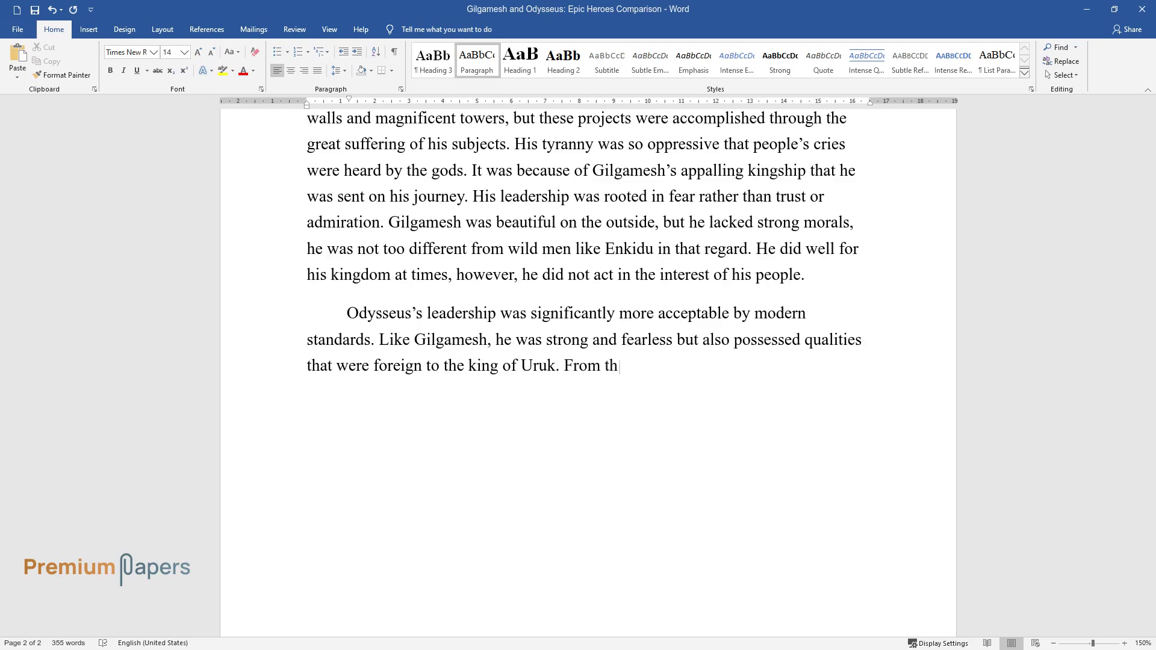
text(e very beginning of the book, it can)
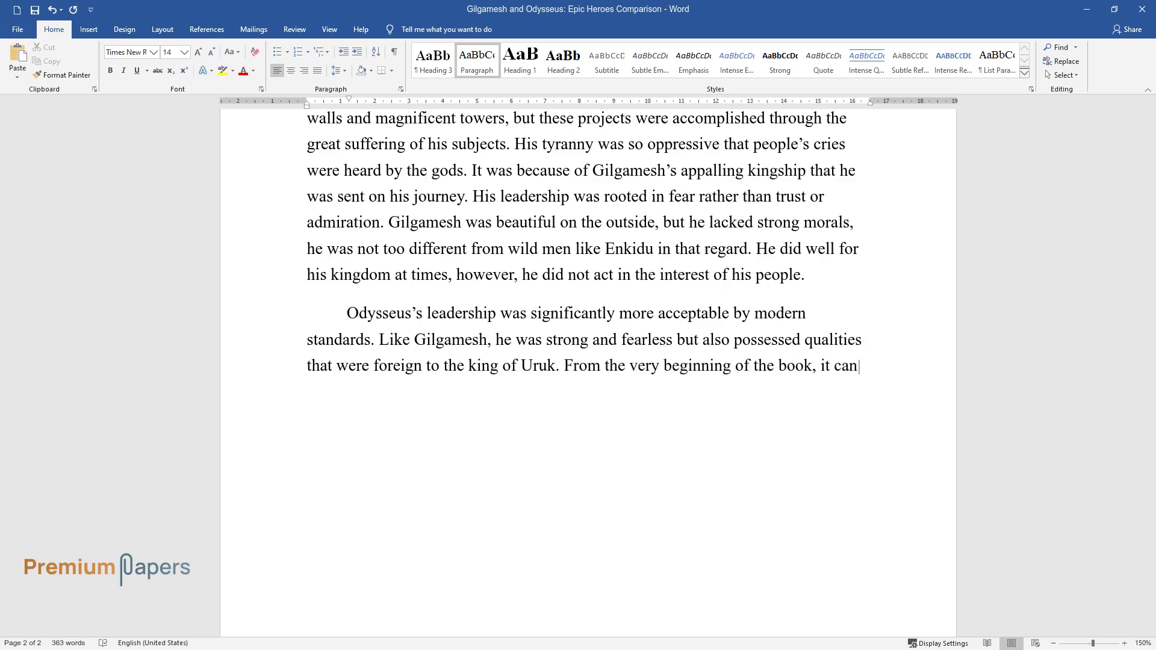
text( be seen that this man was concerne)
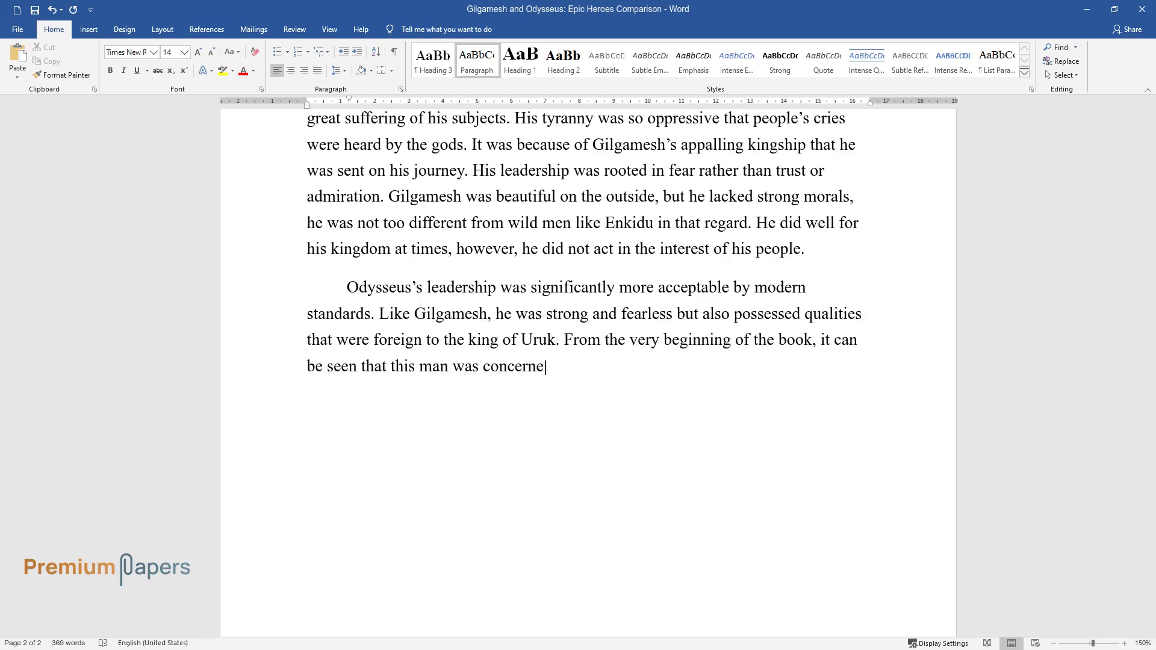
text(d with the wellbeing of others, as )
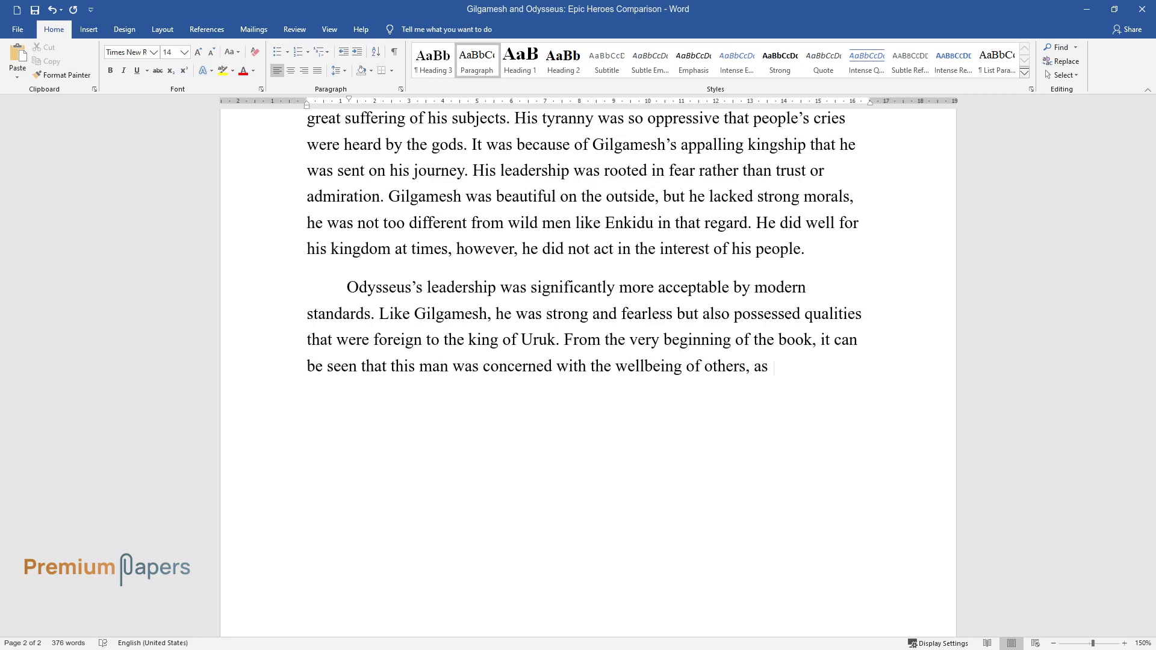
text(“was longing to return to his wife and co)
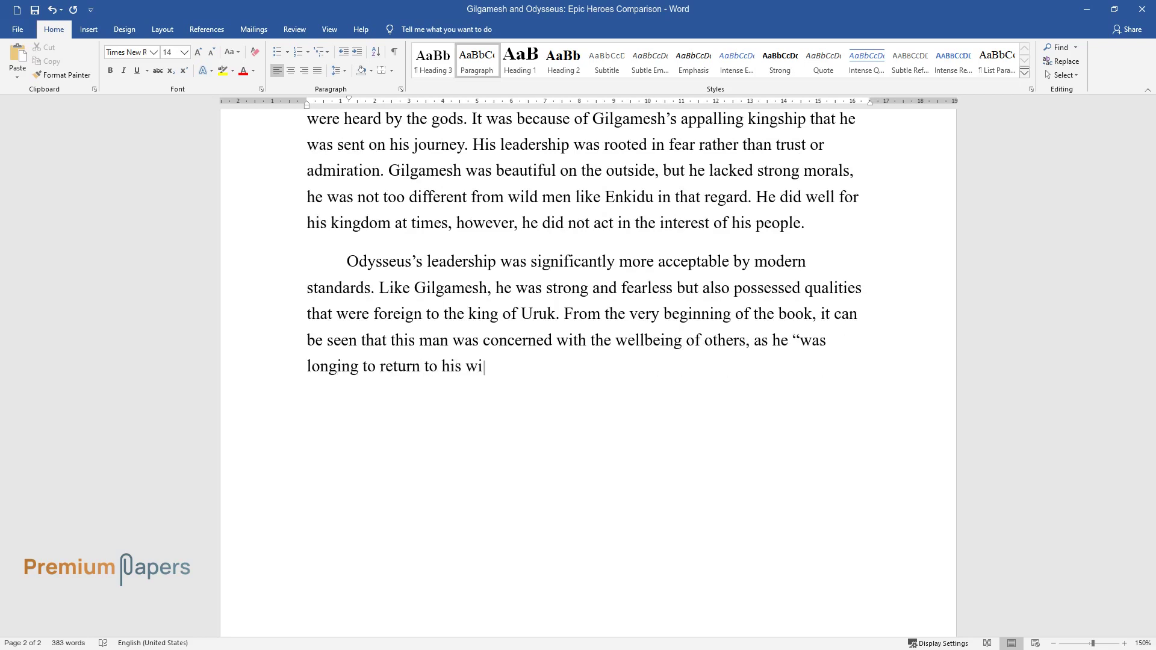
text(untry.” Odysseus’s every a)
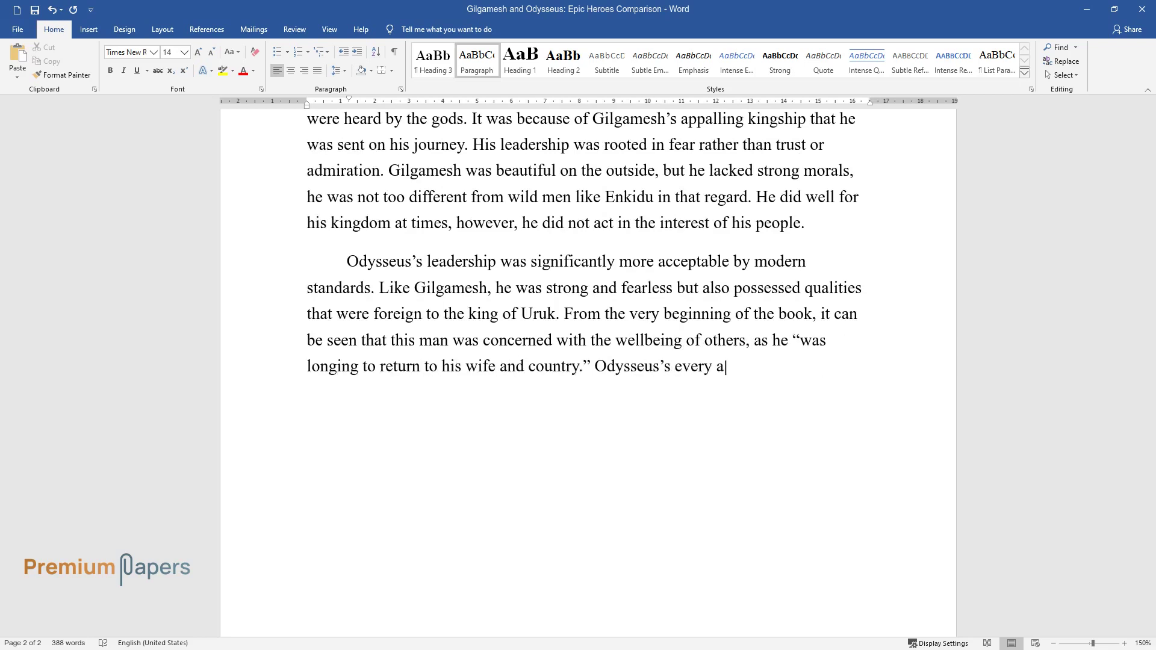
text(ction on his challenging journey and every d)
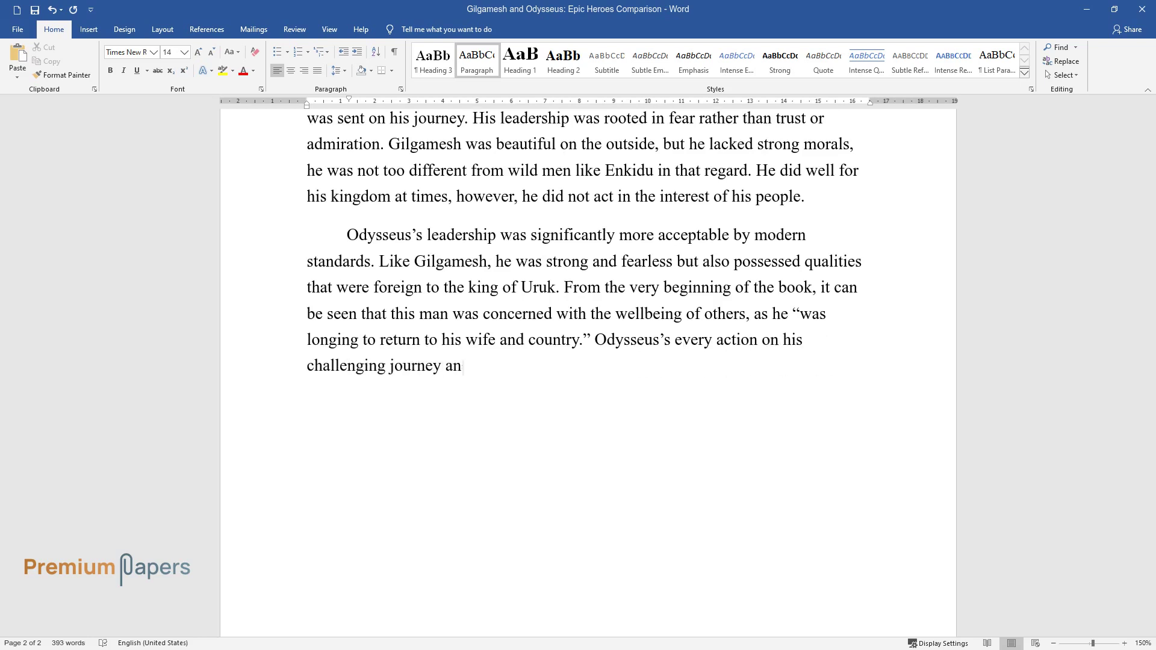
text(ecision he had to make was)
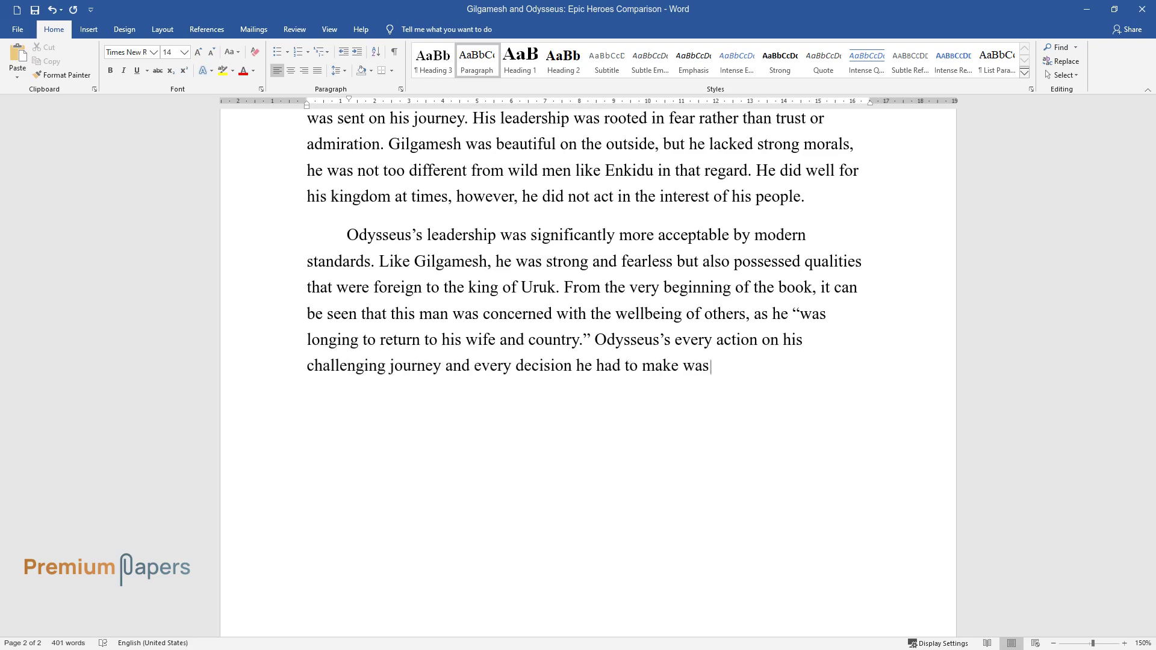
text( motivated by his wish to help his )
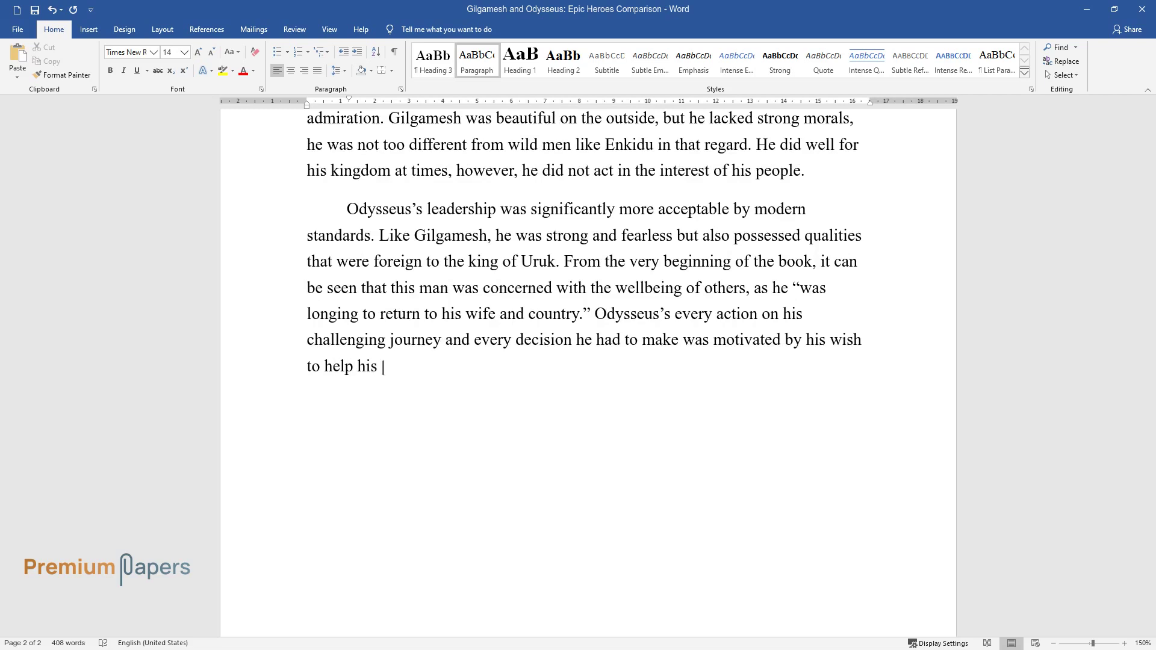
text(family and his people. This mark of a true leader was further proven by his readiness to overcom)
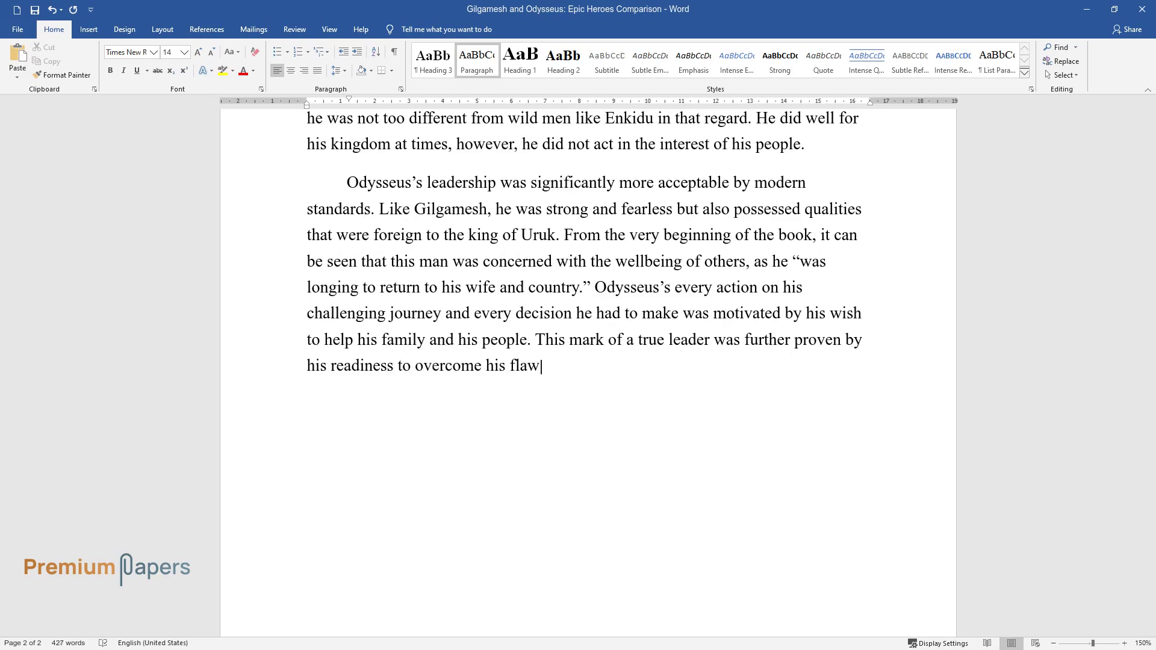
text(e his flaws to do what had to be done. He may)
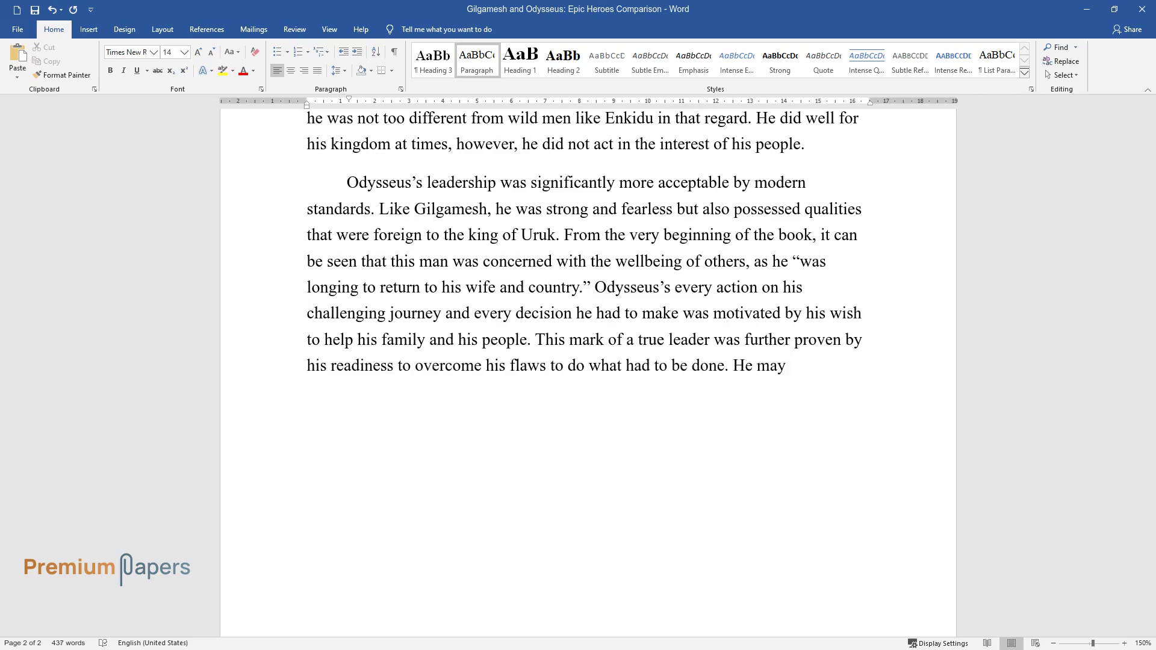
text( not have been the wisest ruler at )
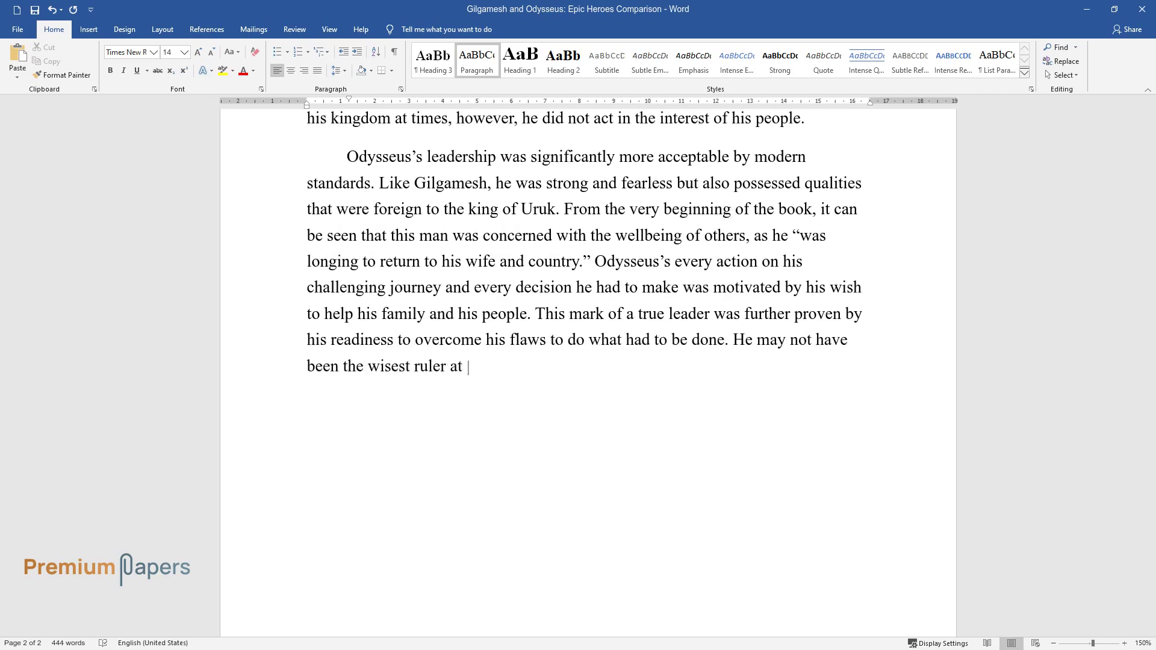
text(the start, but he learned to contro)
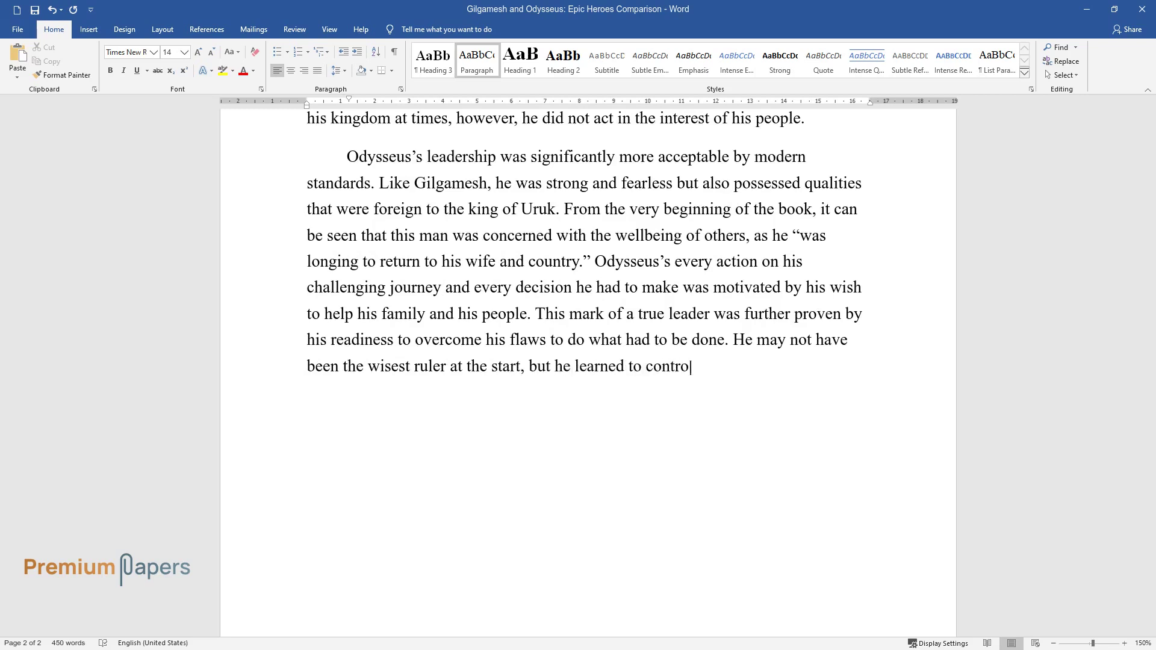
text(l himself and, ultimately, succeede)
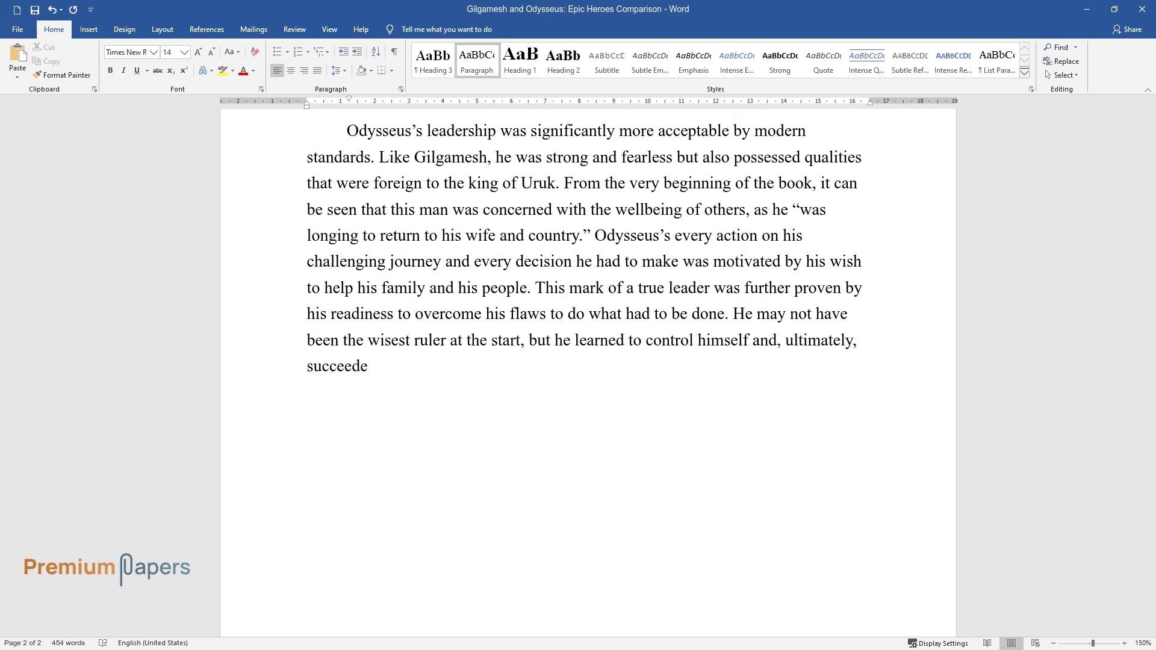
text(d in saving his country.)
key(Return)
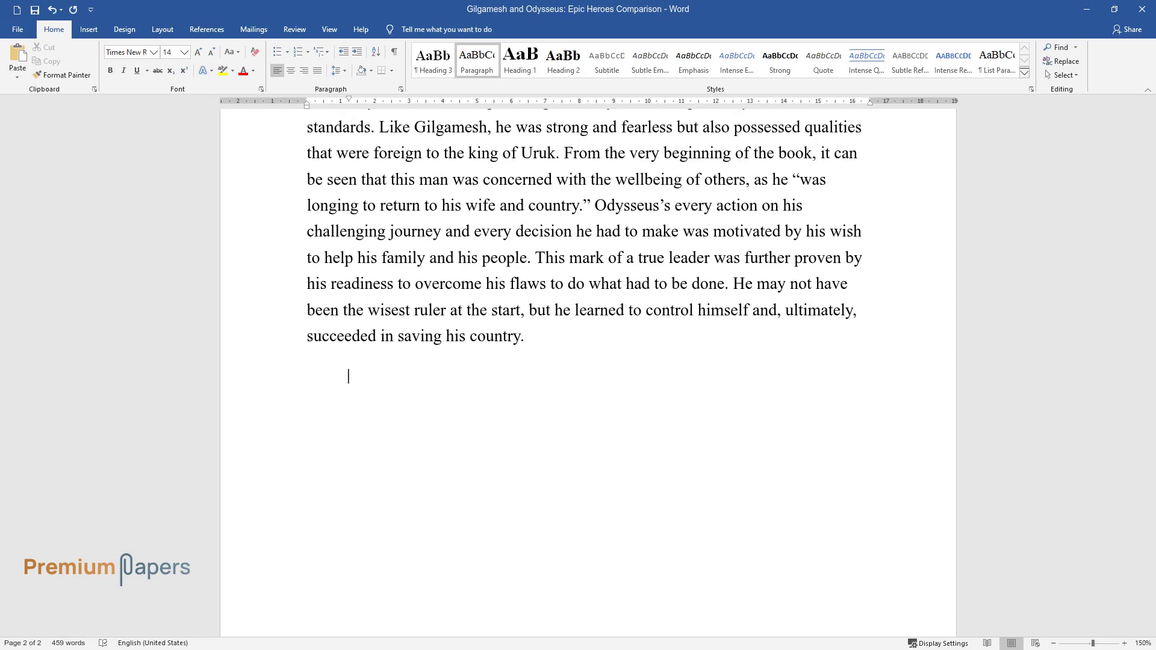
Finish the Gilgamesh immortality paragraph at 'mortal and godly parts.' and begin 'Odysseus began his adventure'.
text(Both individuals sought)
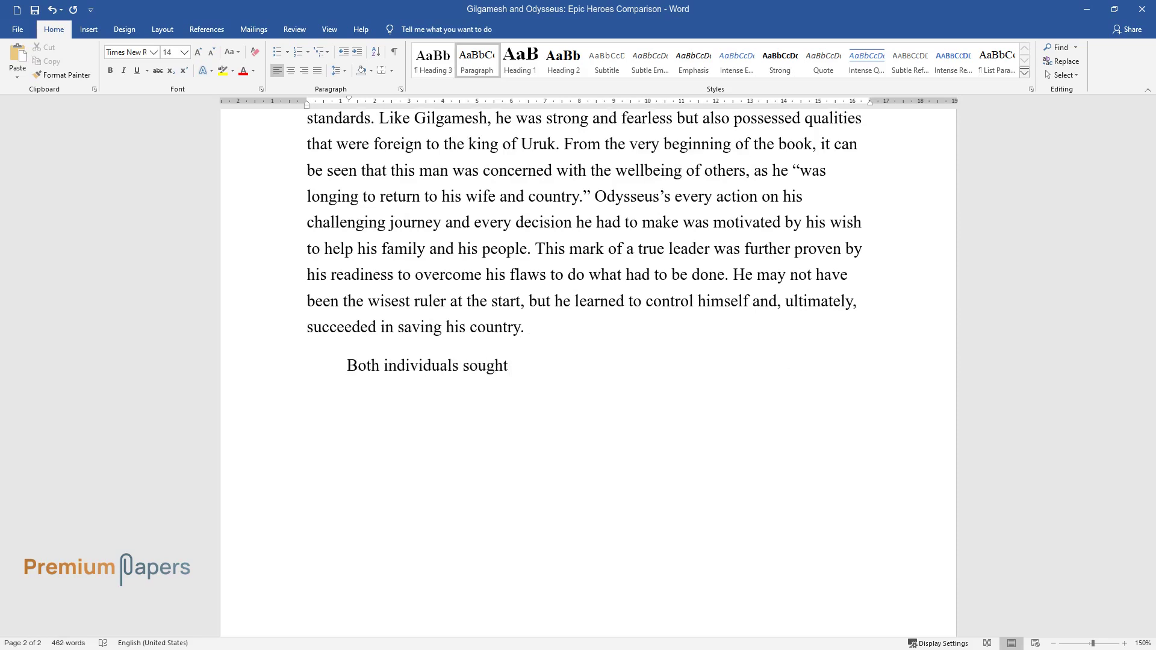
text( glory that could only be gained thr)
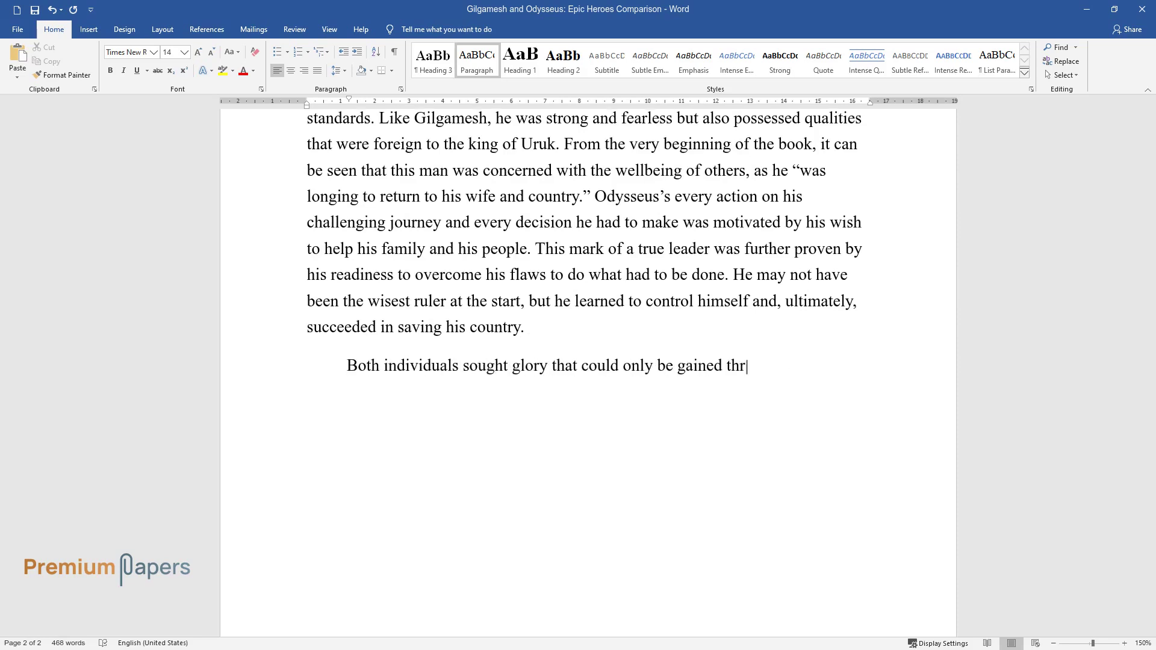
text(ough great deeds, and both of them)
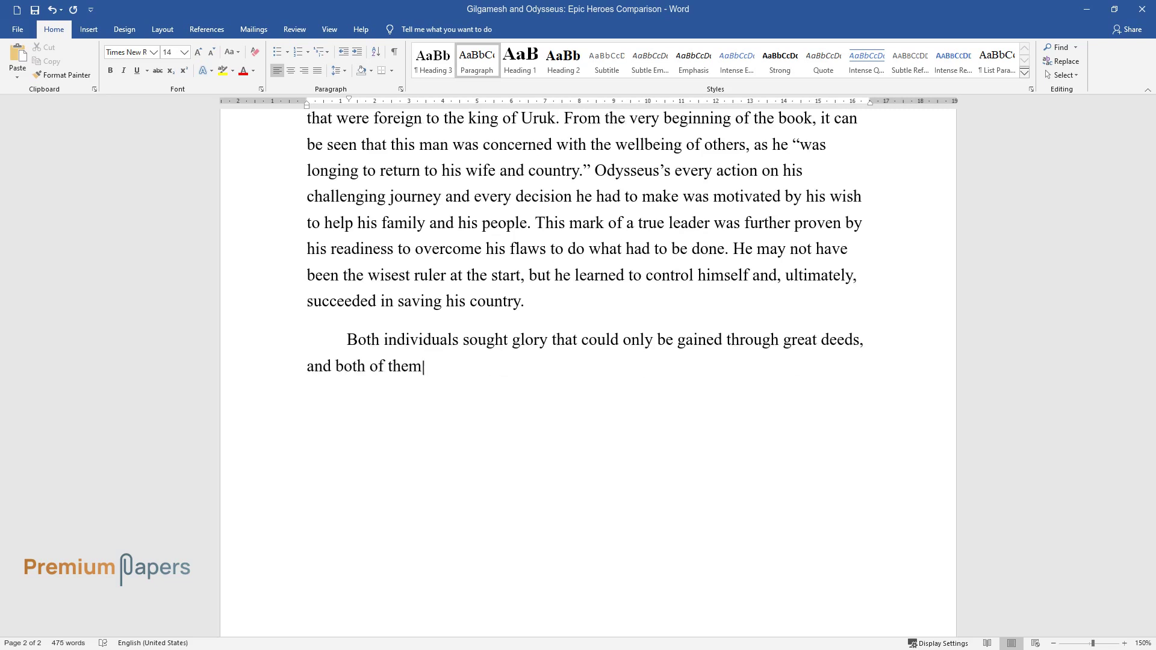
text( entered a path toward their goal b)
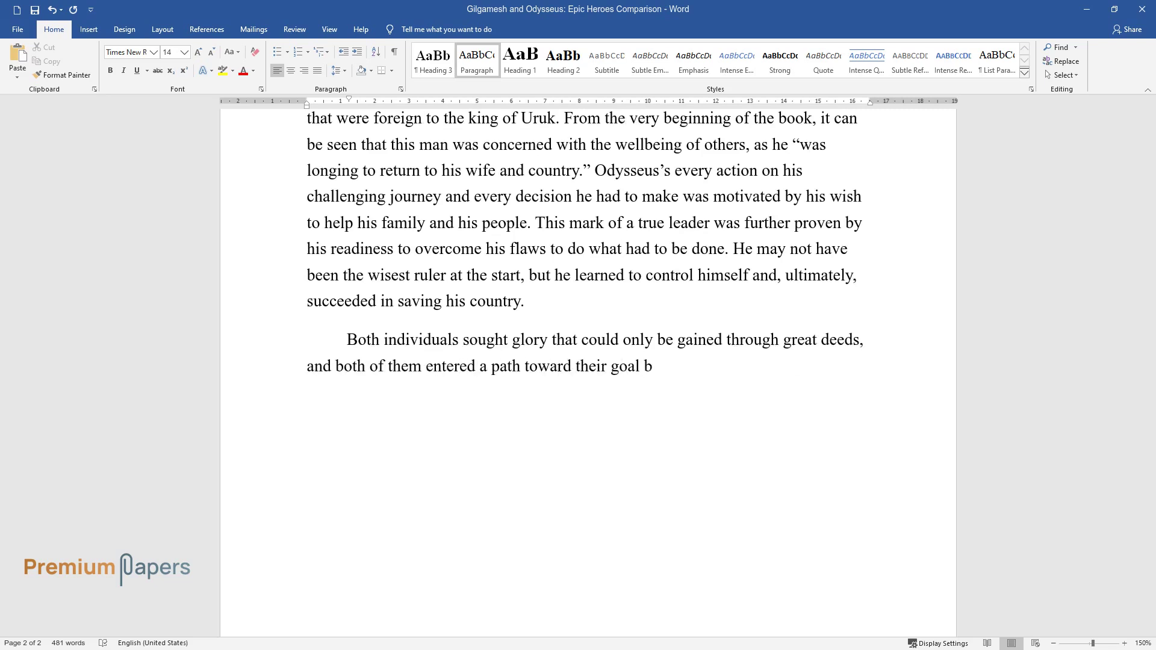
text(ut changed their course later. For)
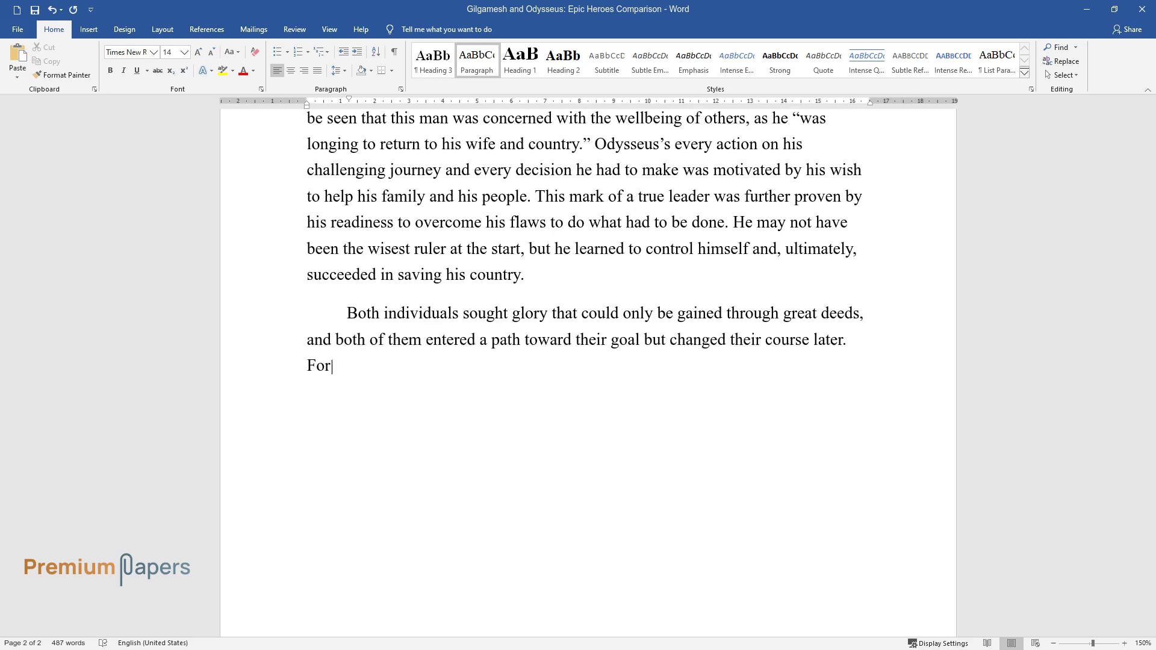
text( Gilgamesh, the reason to abandon )
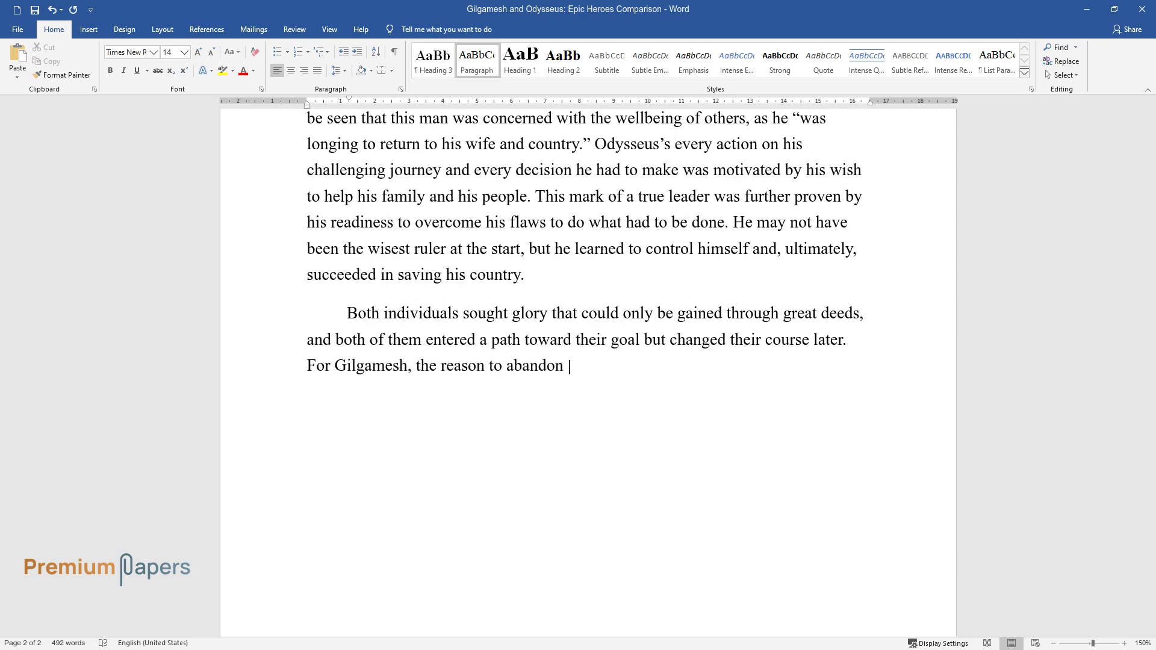
text(the quest for glory was the death o)
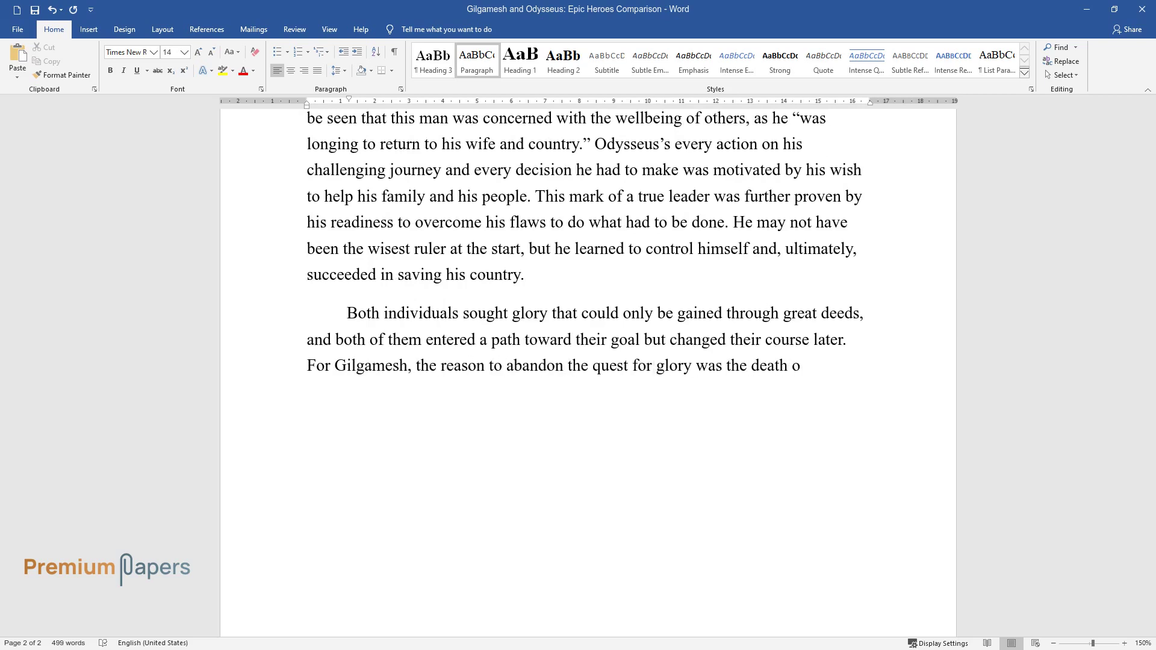
text(f his friend Enkidu, which made hi)
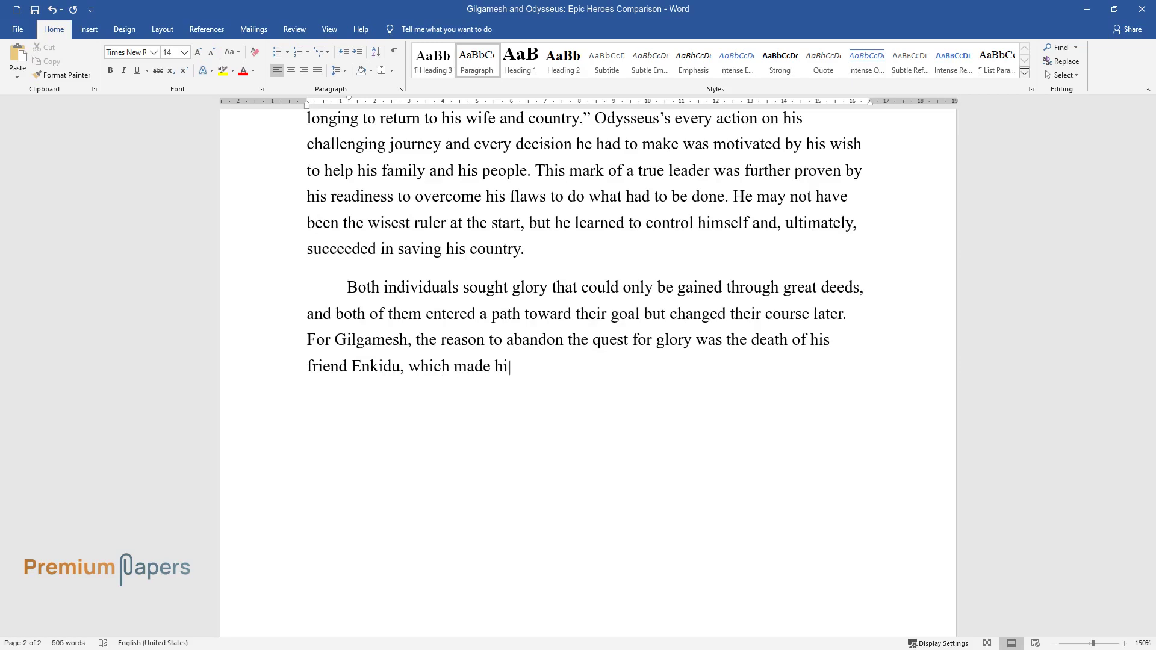
text(m realize that he too may die somed)
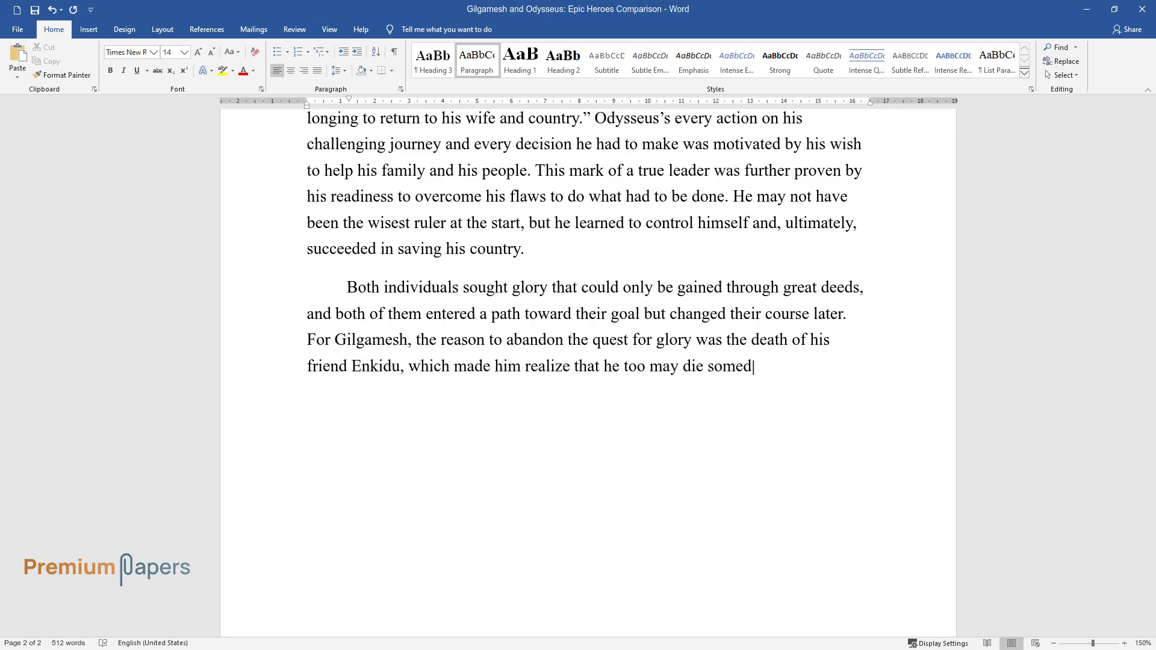
text(ay. Deeply disturbed by this information, he began )
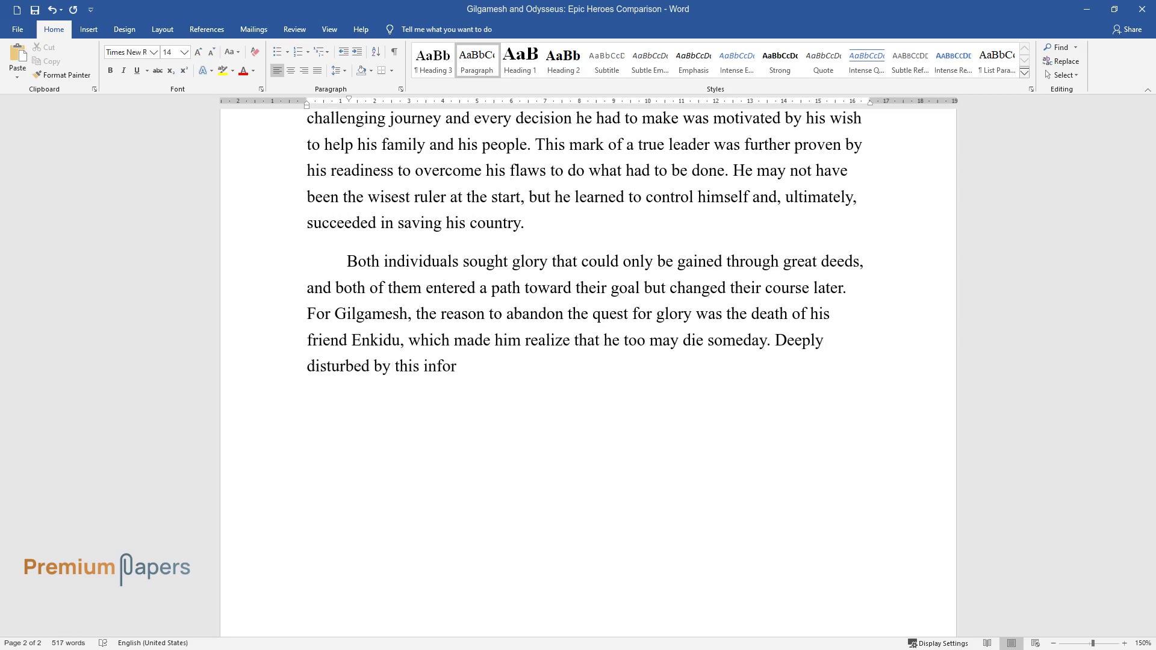
text(searching for a wa)
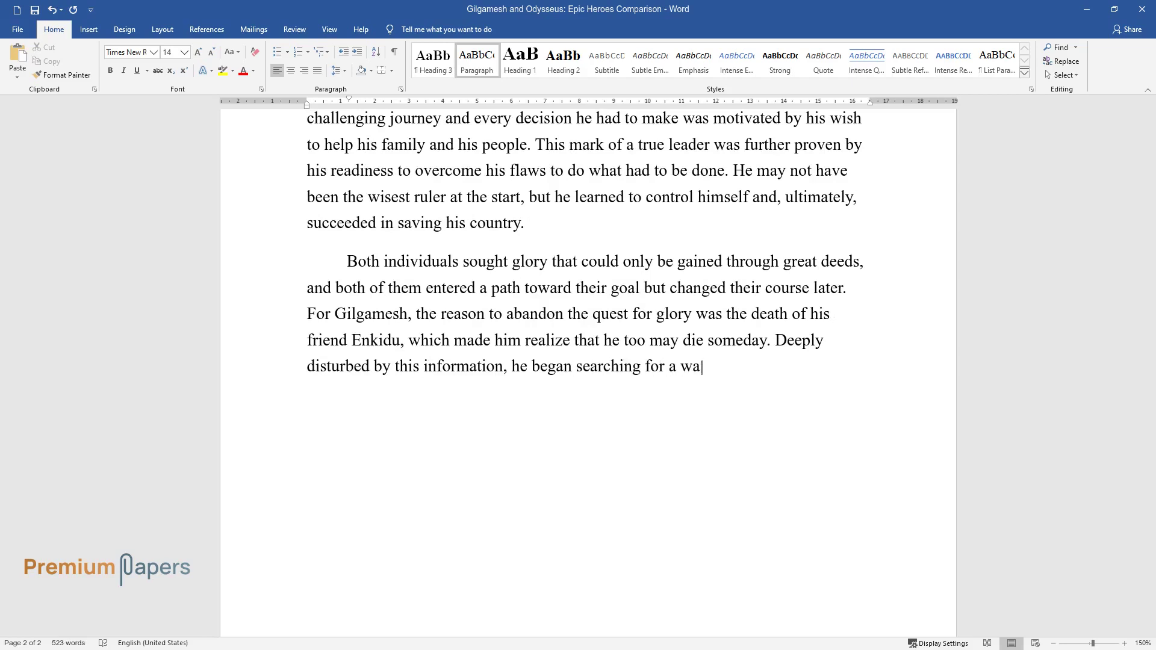
text(y to achieve immortality. However, he neve)
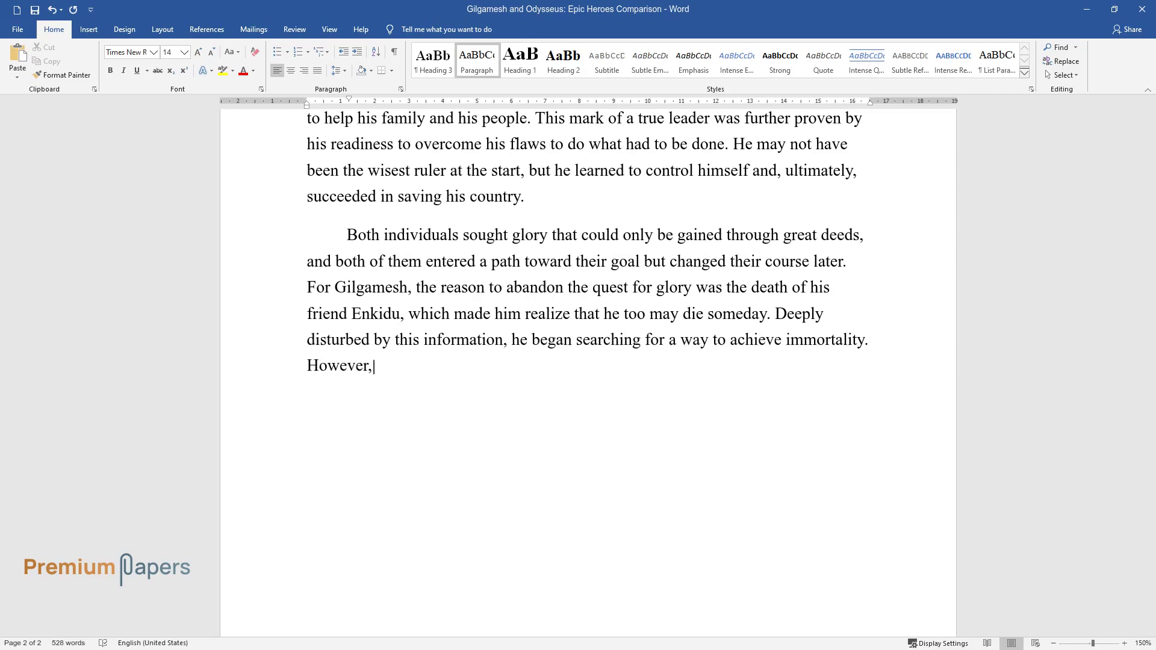
text(r realized that ambition; i)
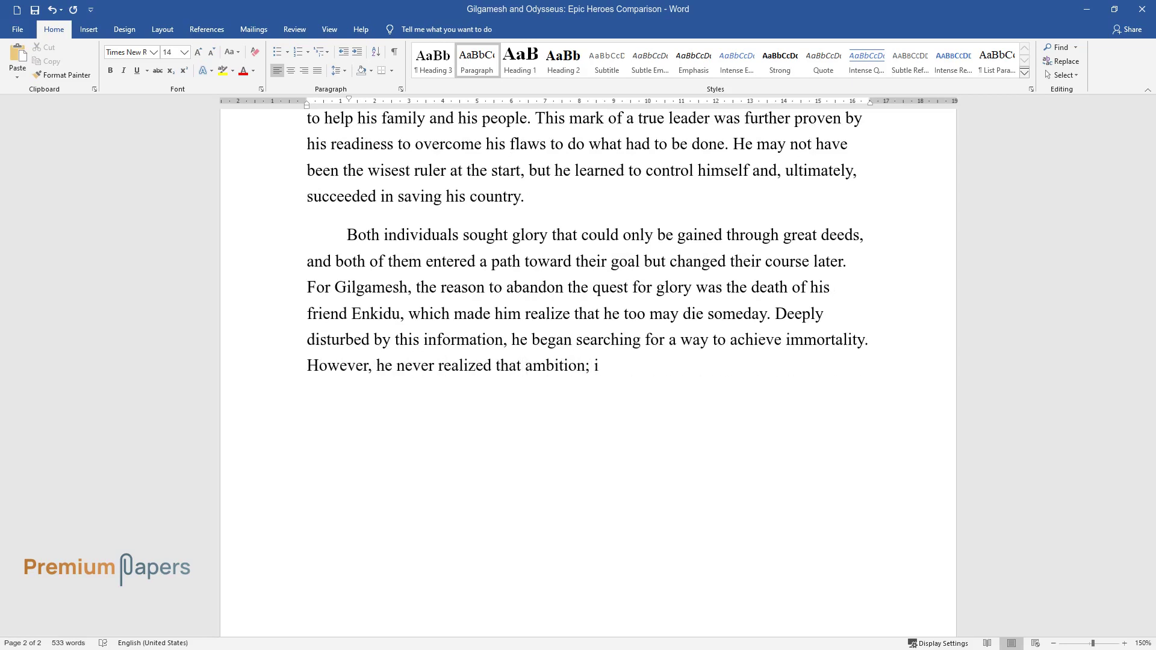
text(nstead, he discovered a solution t)
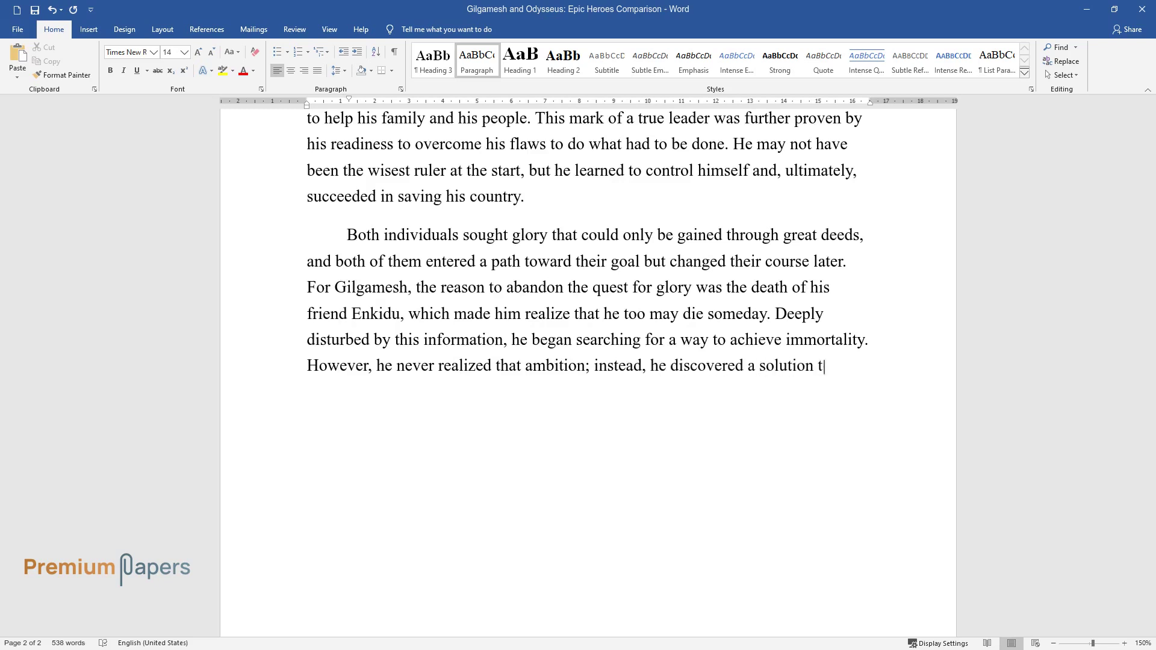
text(o another problem, his very nature.)
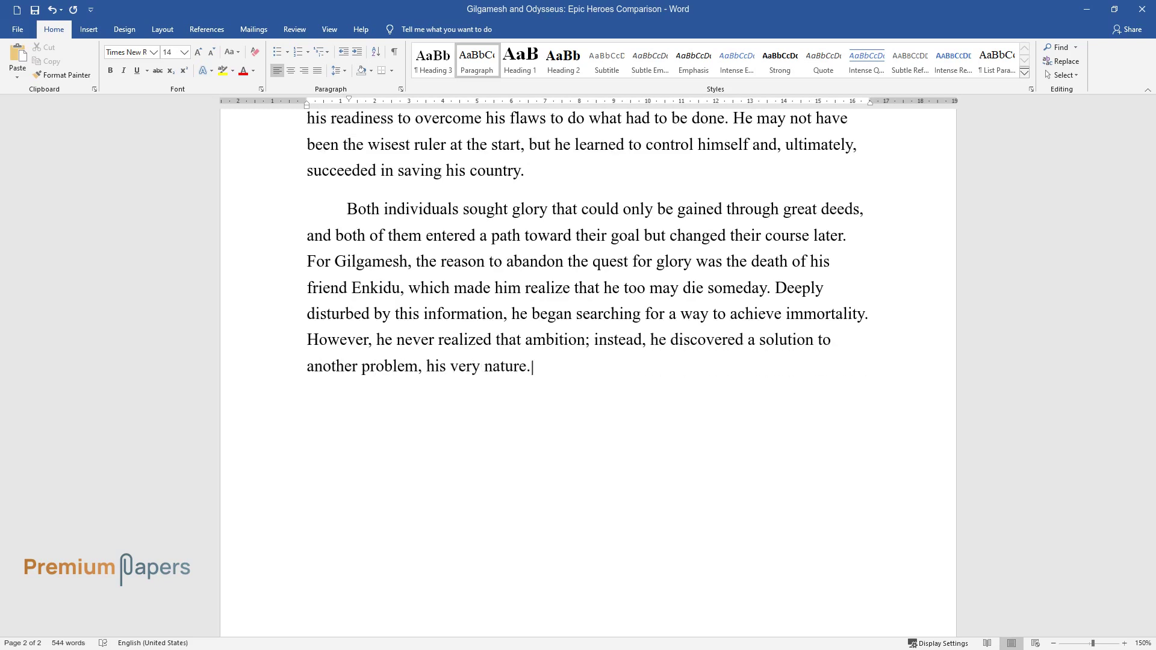
text( Gilgamesh finally managed to brin)
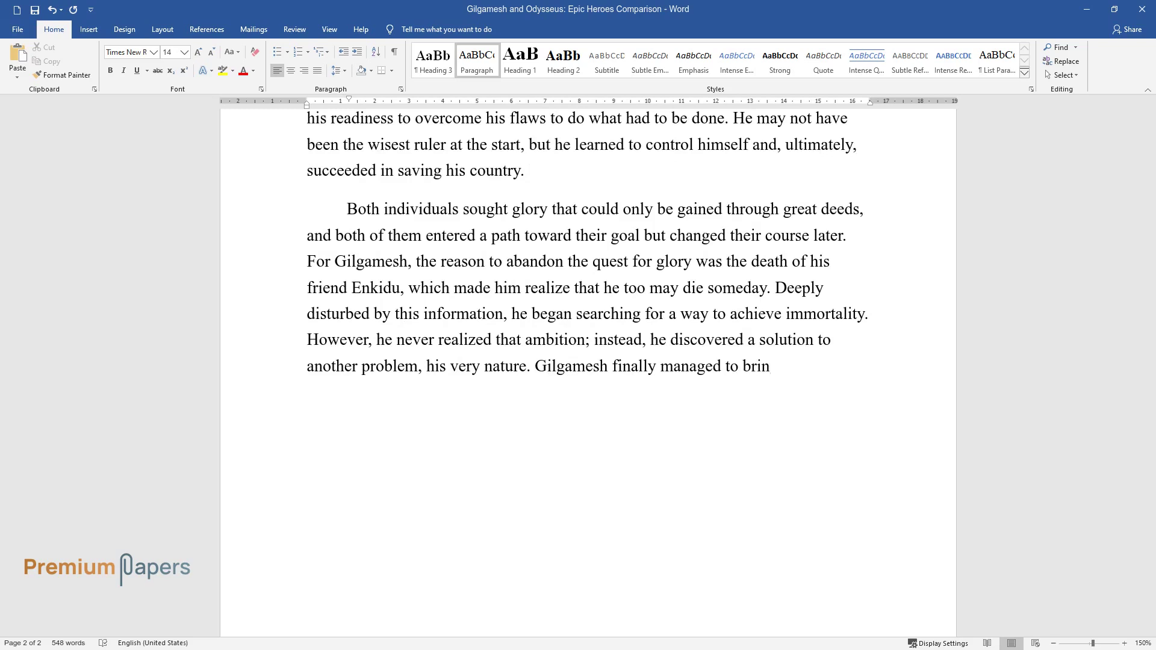
text(g balance and harmony to his mortal)
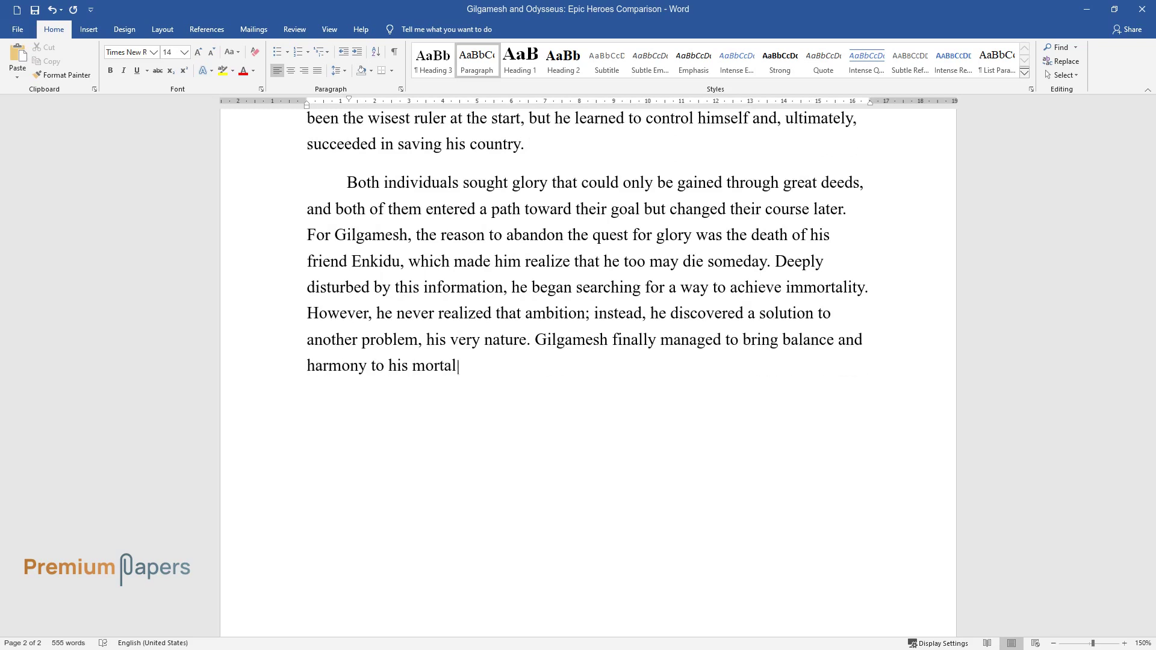
text( and godly parts.)
key(Return)
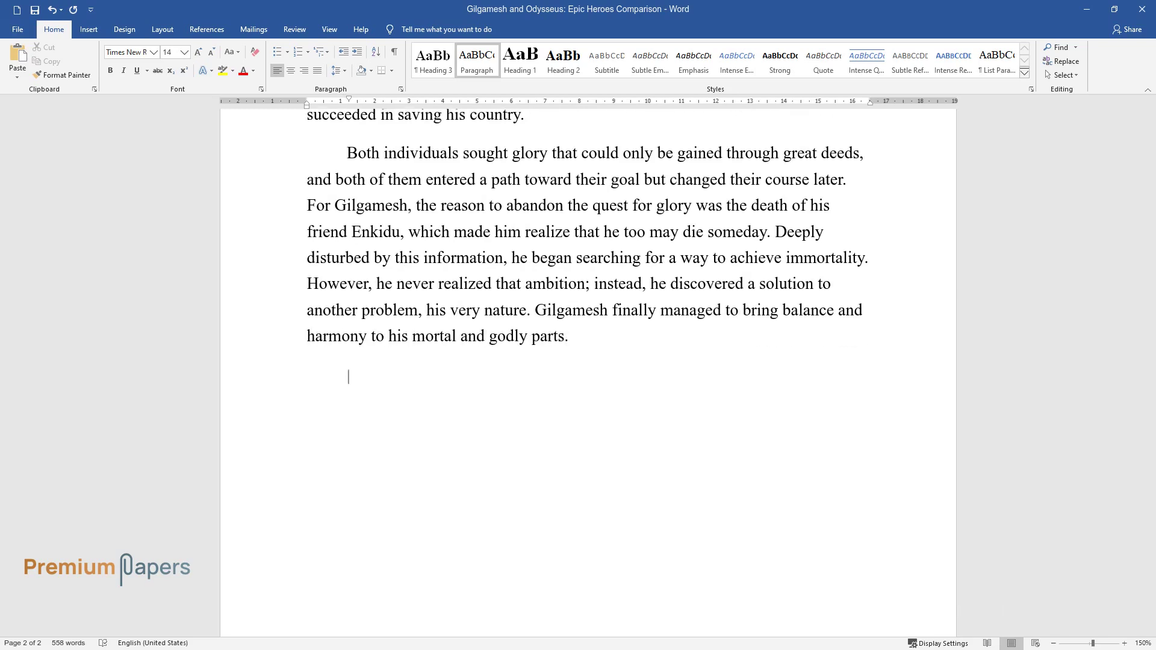
text(Odysseus began his adventure )
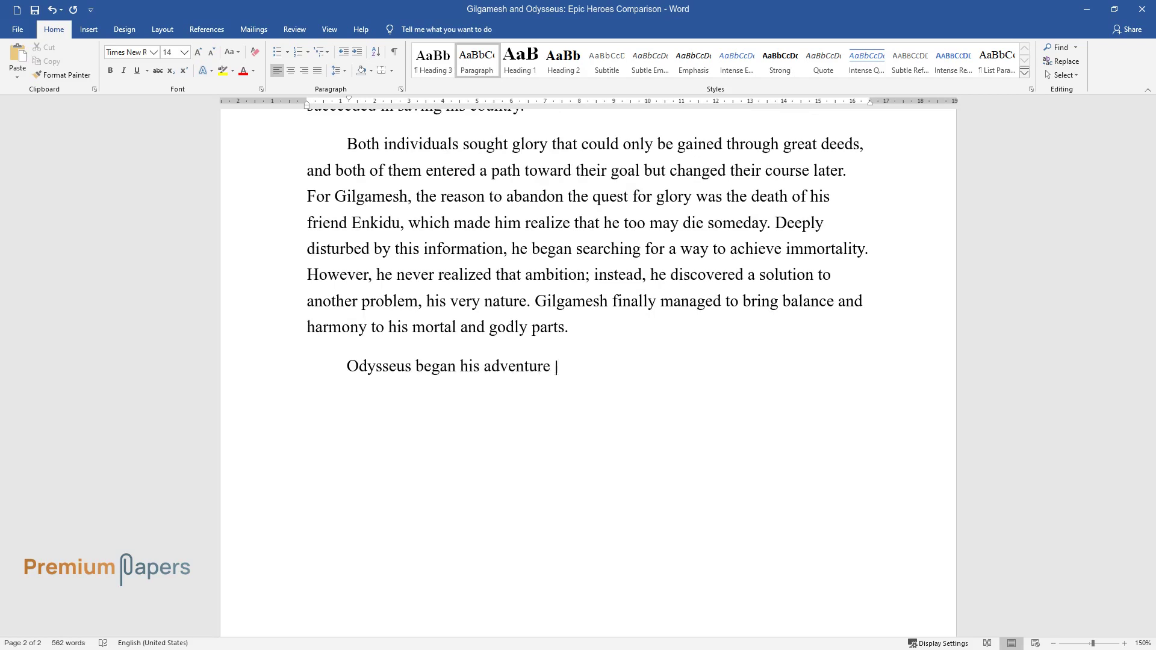
text(in the land of riches, pleasure, a)
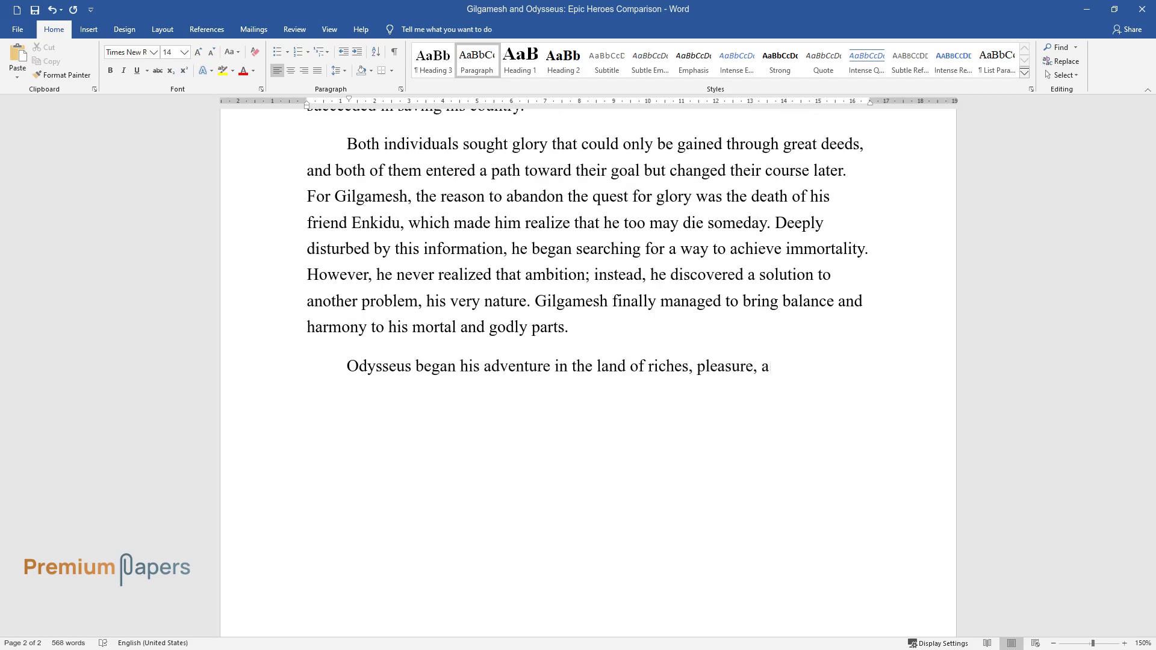
text(nd glory, but he was also affected )
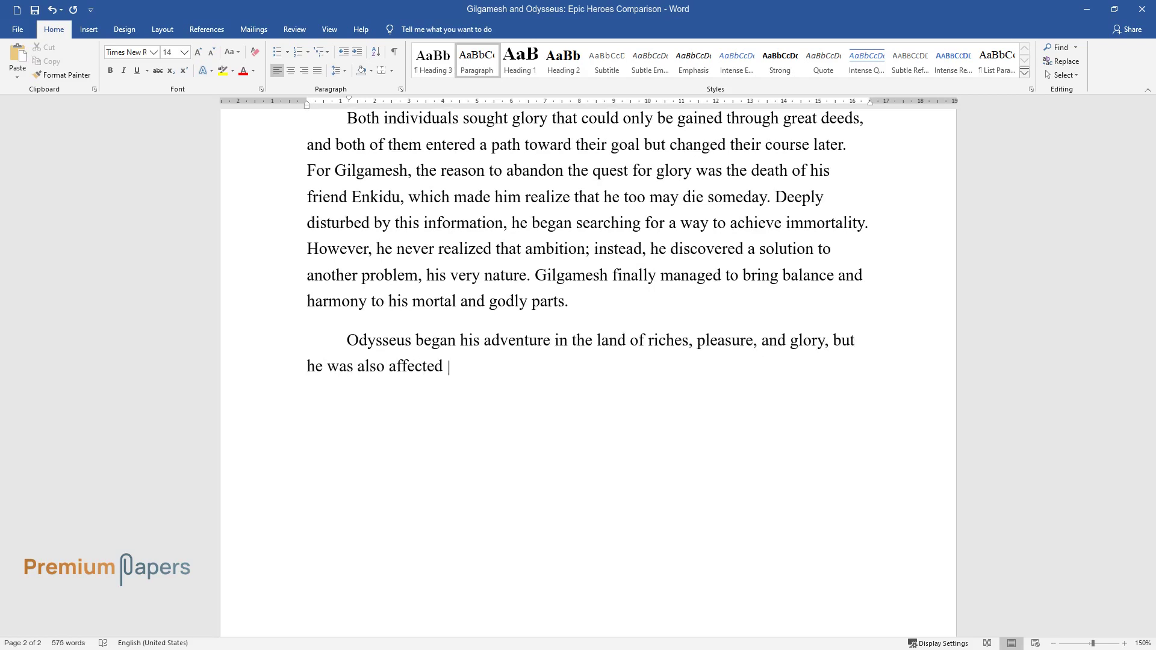
text(by his longing for home. When he w)
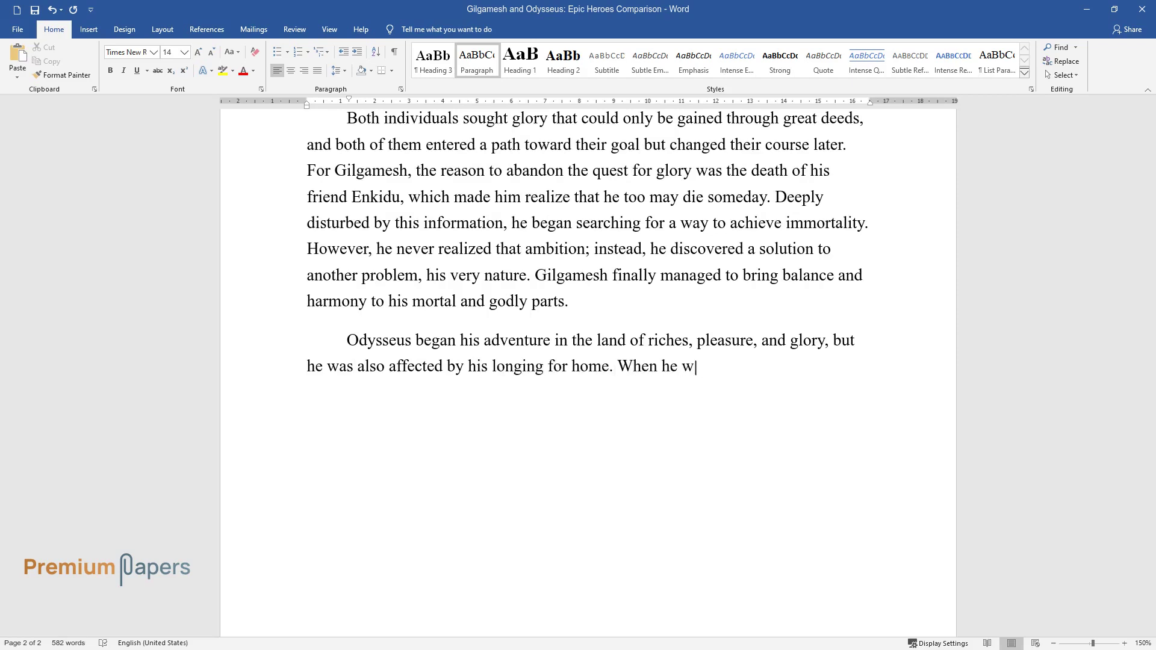
text(on the approval of the gods, he had)
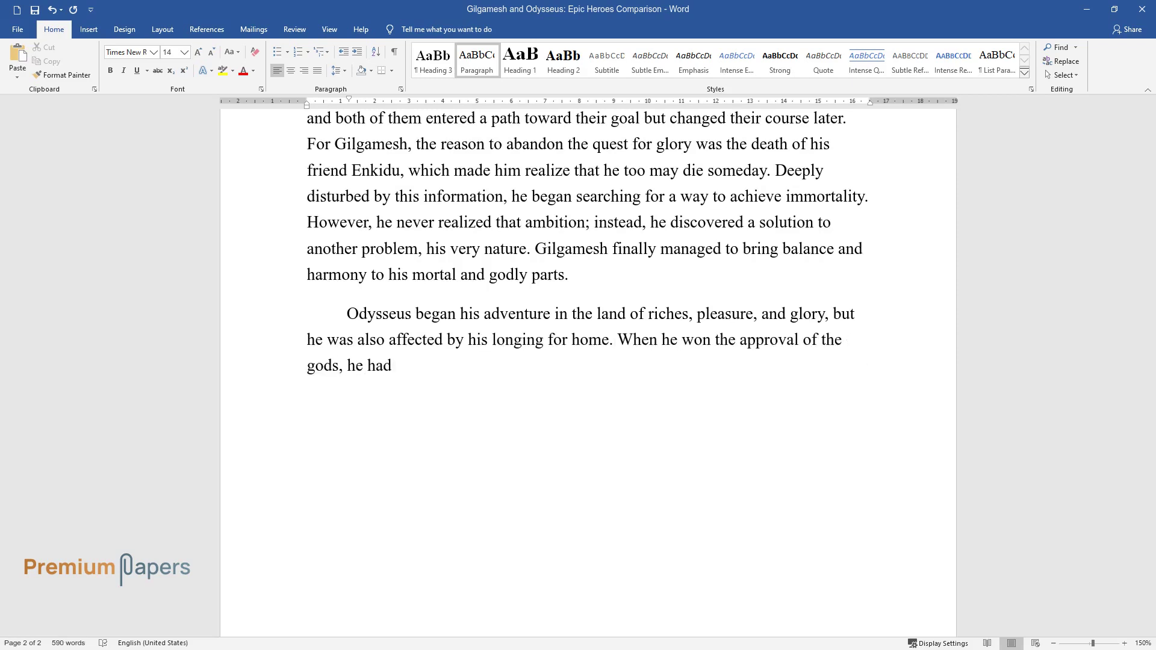
text( the choice to stay on an exotic i)
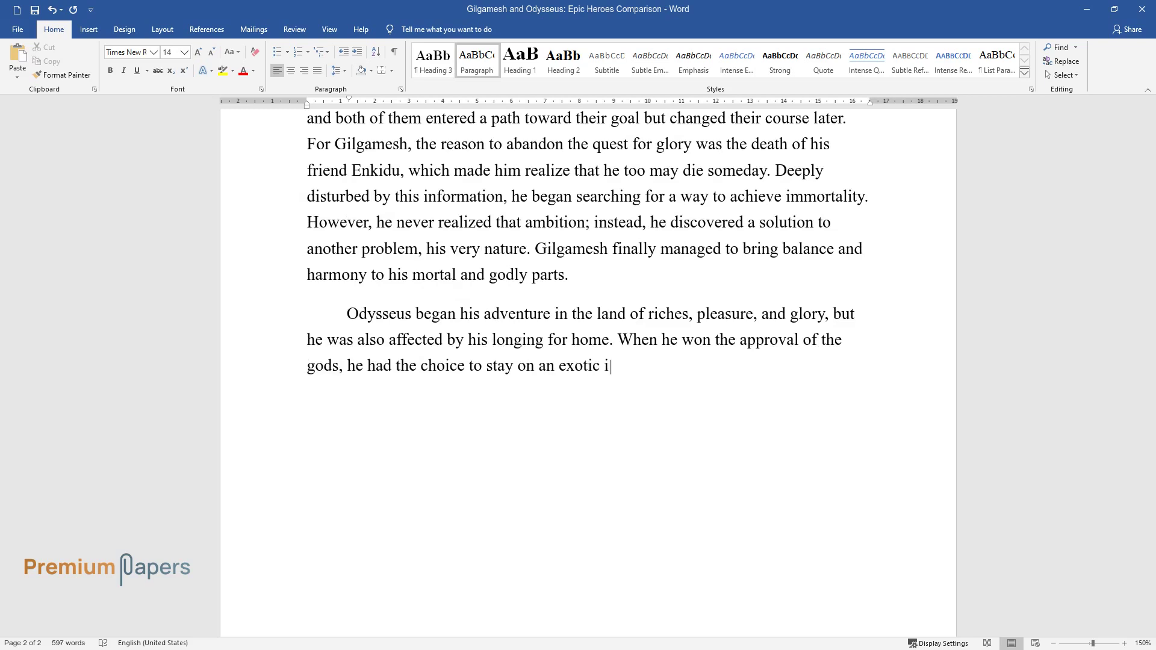
text(sland with Calypso and rejected it )
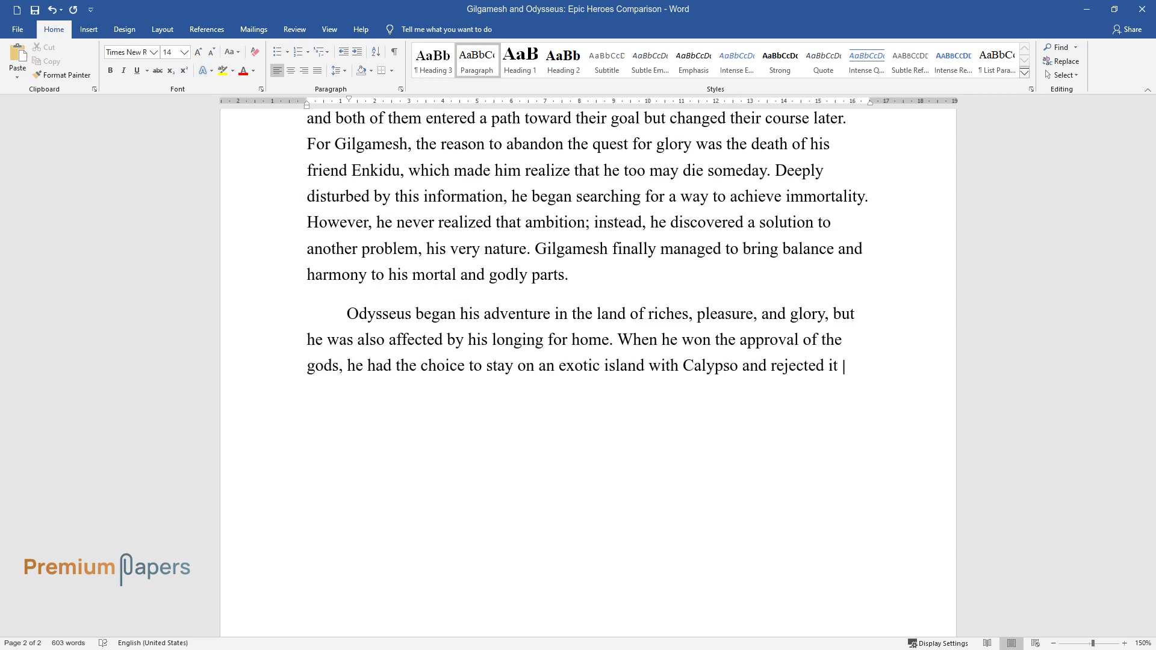
text(in favor of the life he already had. During)
text( his escape from Circe's island, his pride clouded )
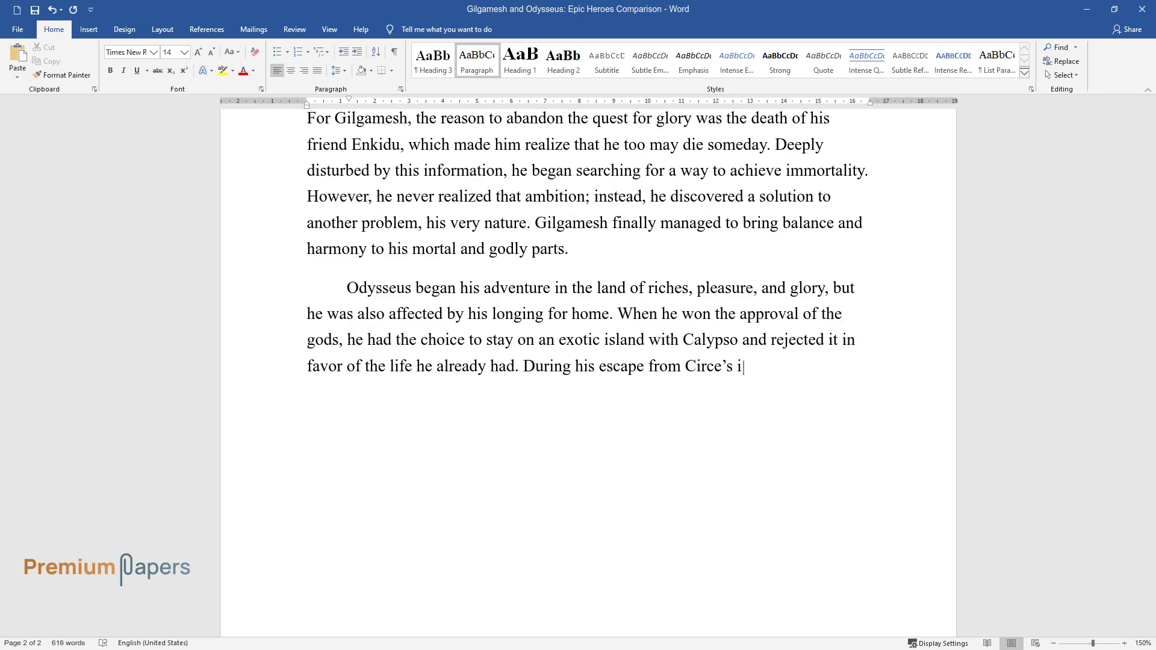
text(his judgm)
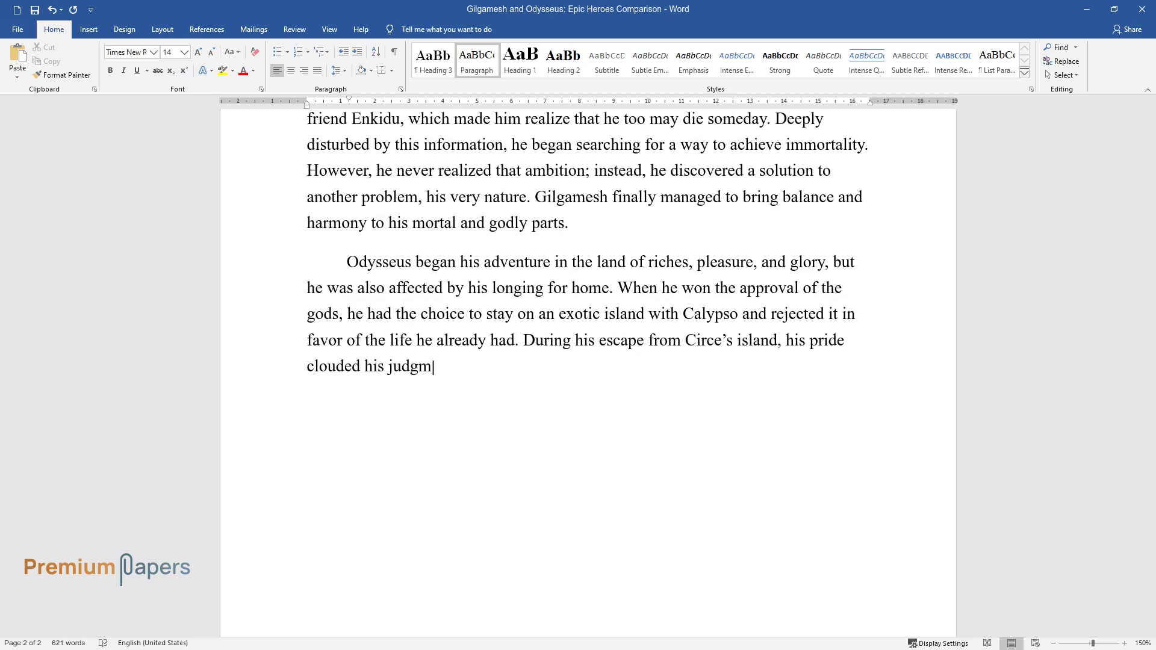
text(ent, which led to him being trapped)
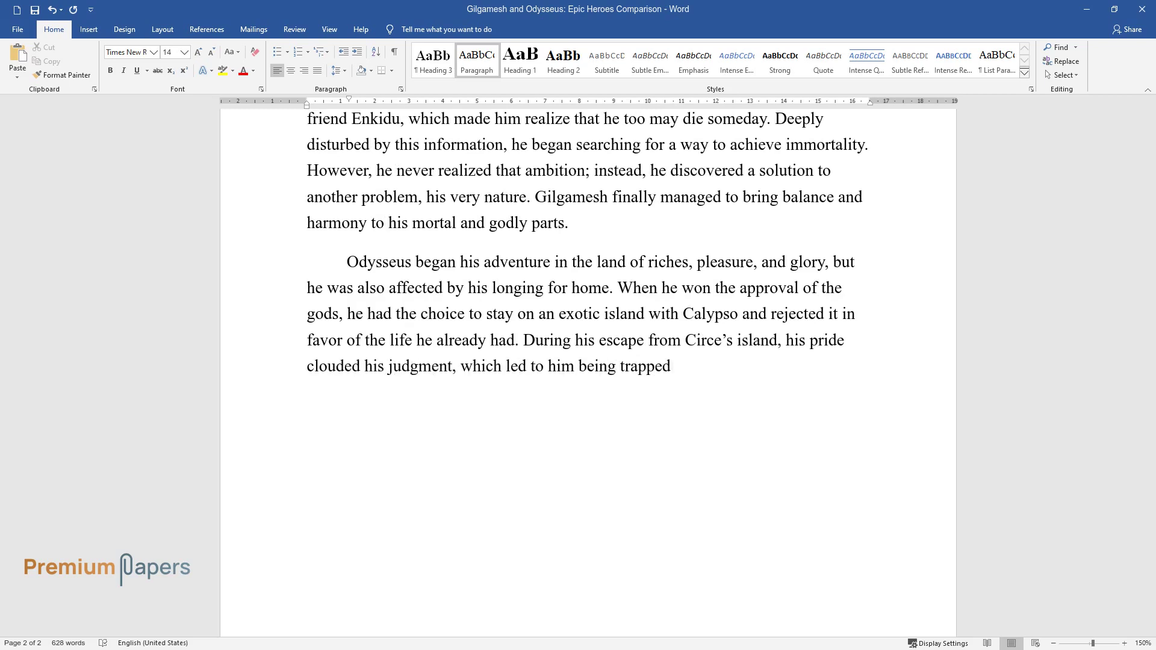
text( in a cave with the Cyclops. Throu)
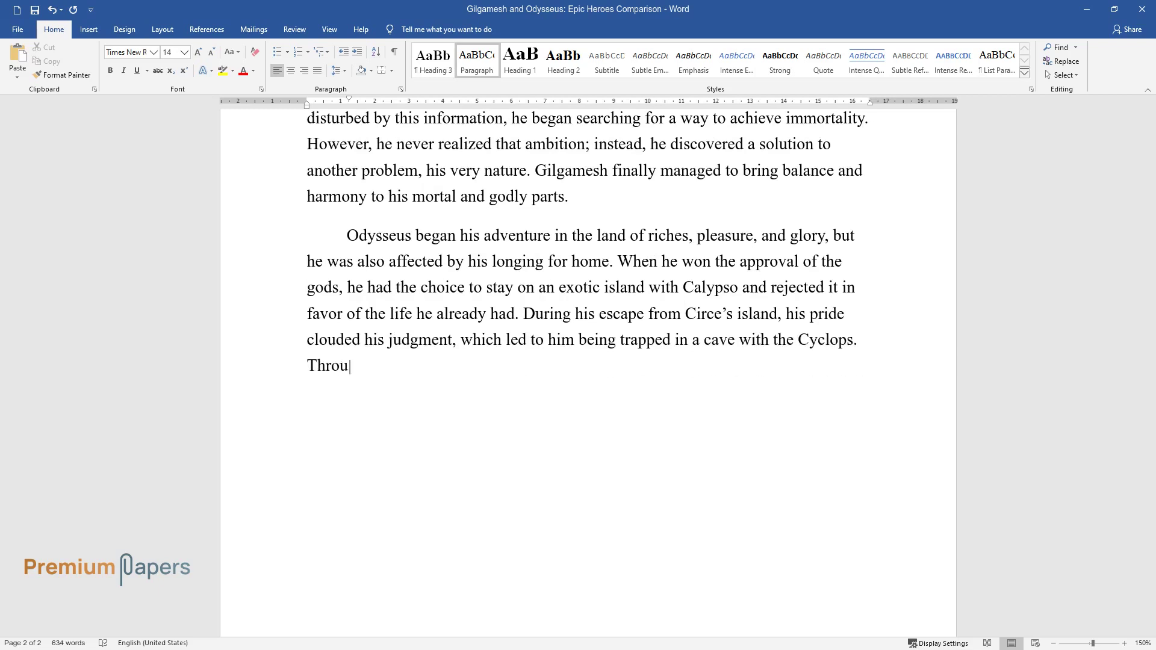
text(gh his journey, Odysseus learned to)
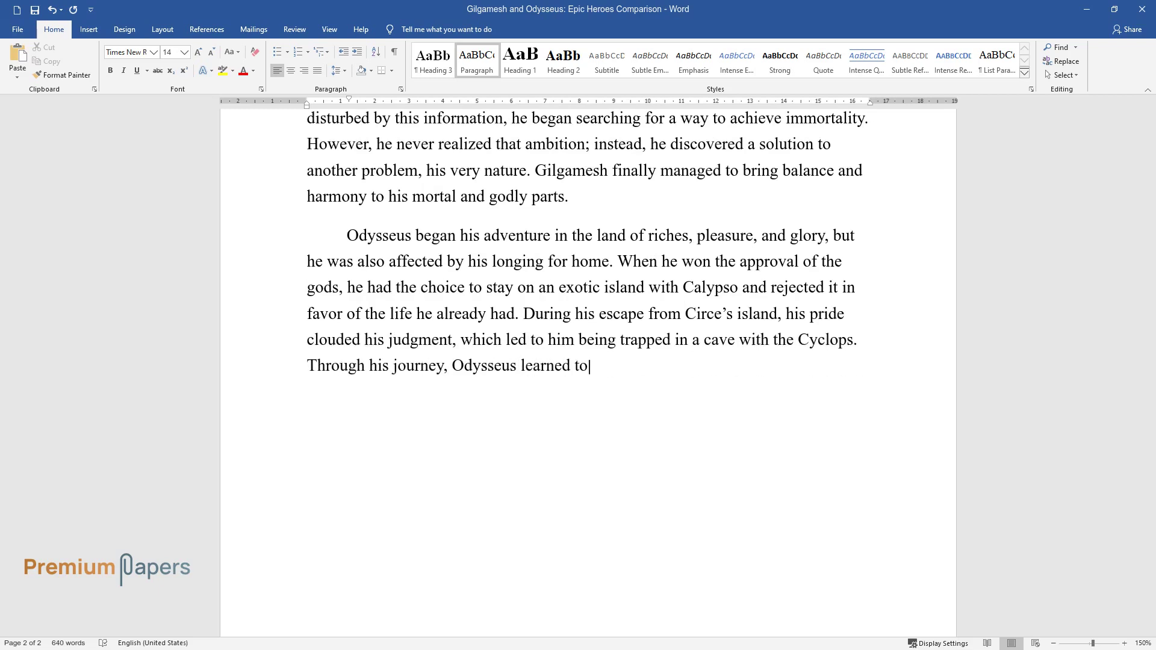
text( control his desire for glory, and)
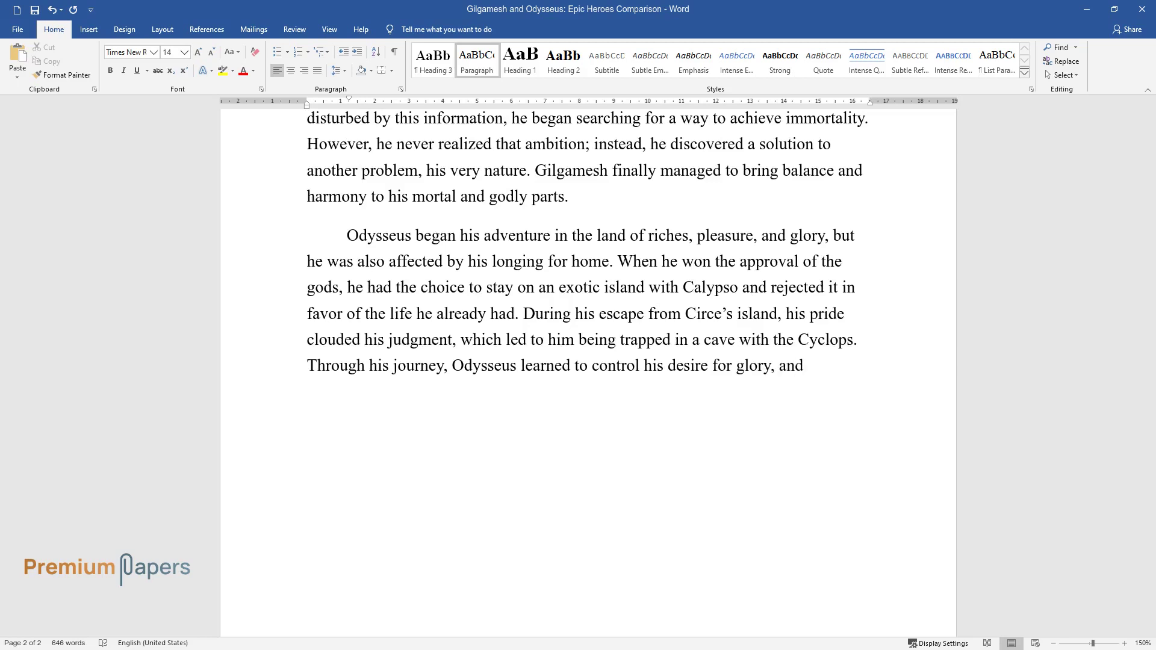
text( in the end, he was able to tolerat)
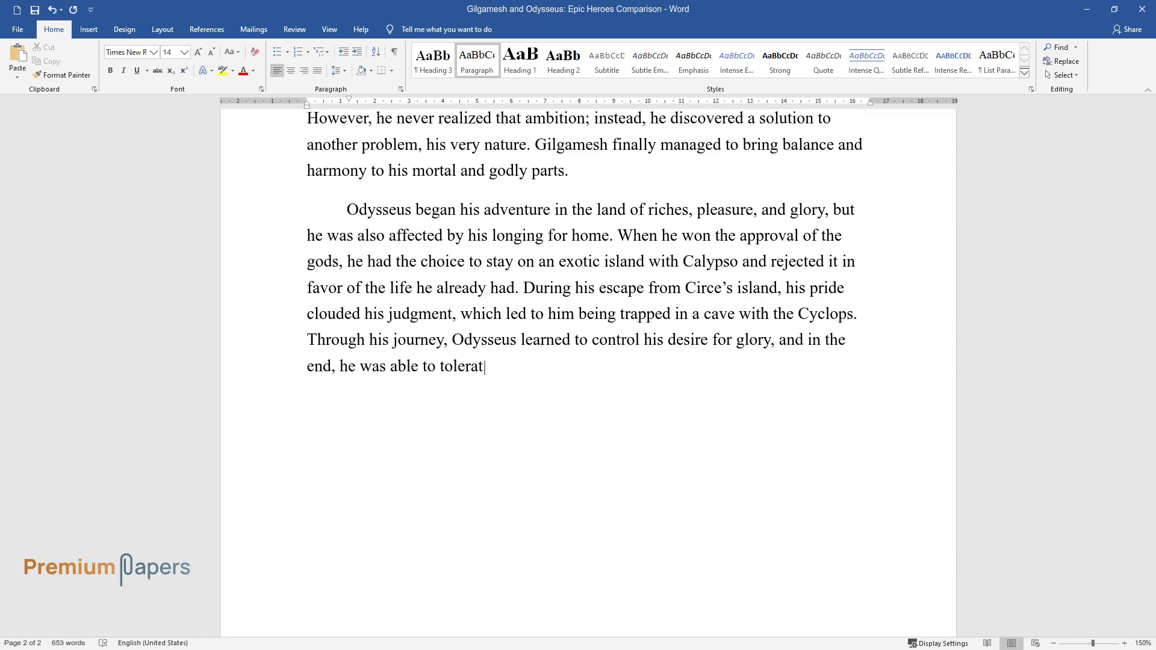
text(e humiliation, as it helped him achieve his goals.)
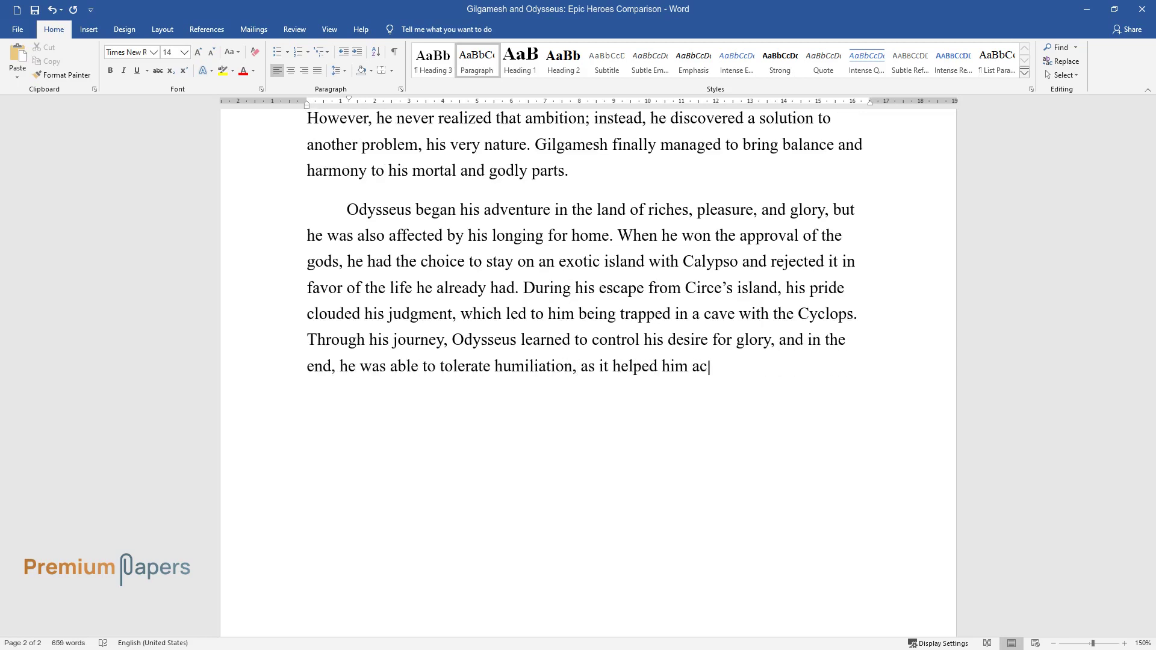
End the Odysseus paragraph at 'achieve his goals.' and begin 'Both characters changed significantly'.
key(Return)
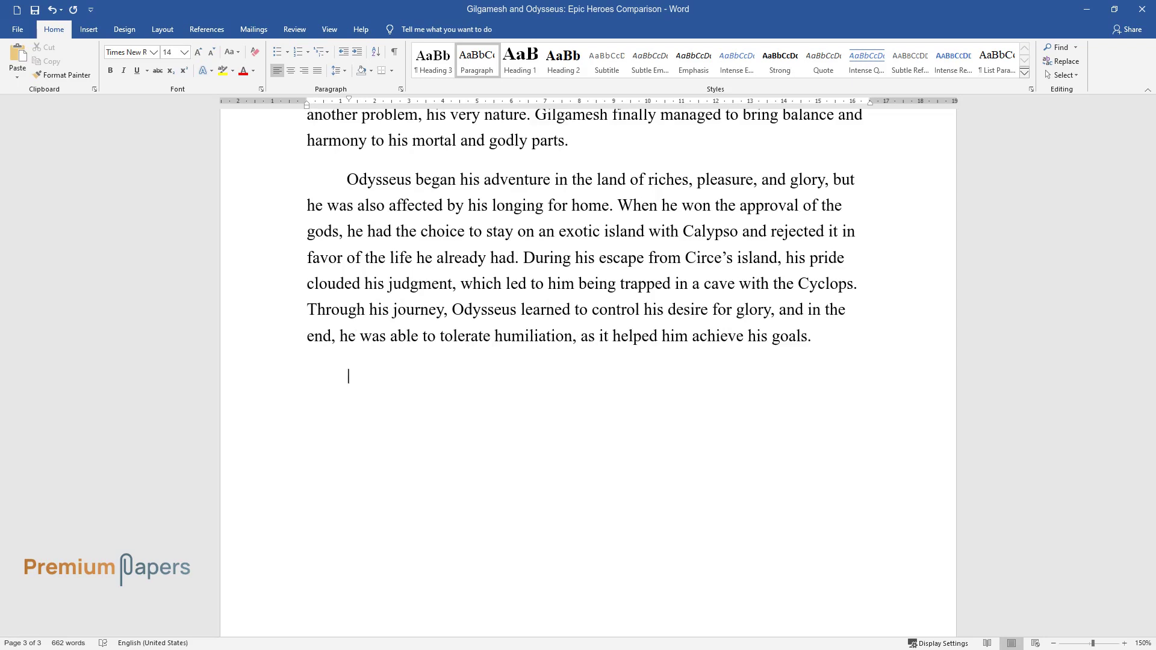
text(Both characters changed signific)
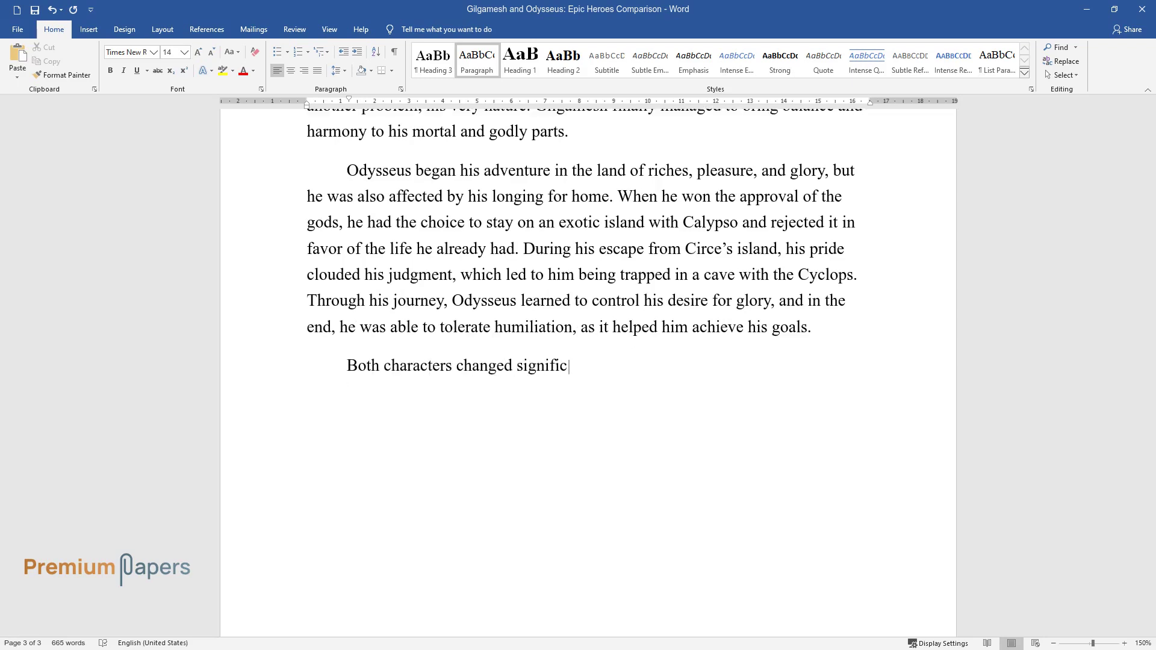
text(antly by the end of their stories.)
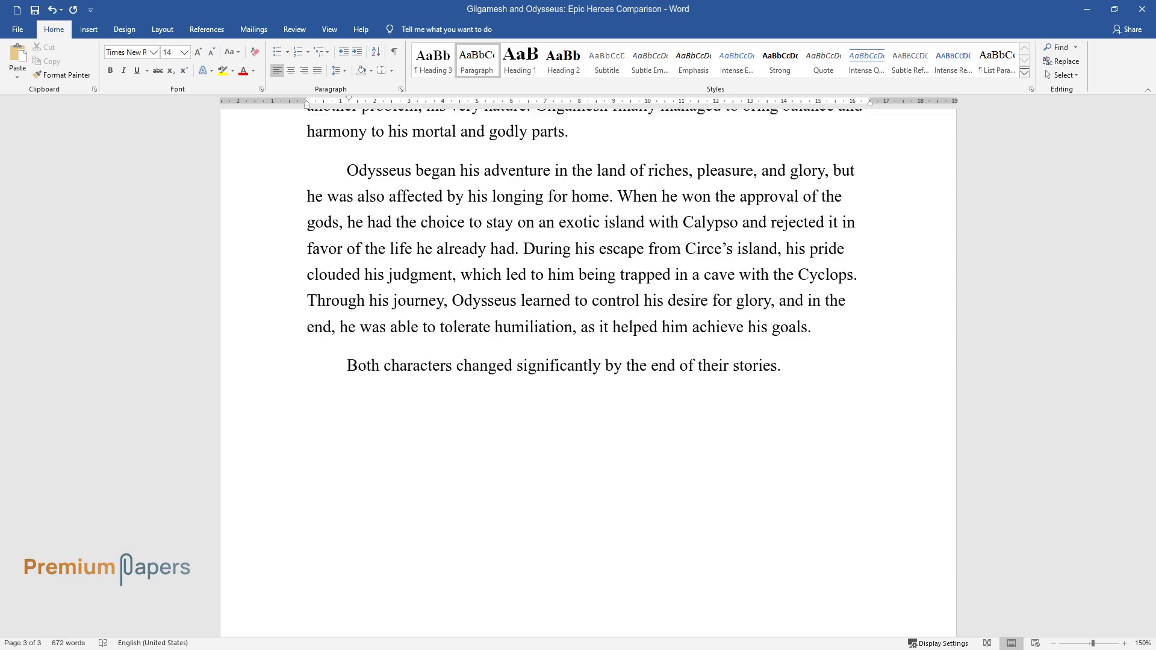
text( Gilgamesh became a wiser, happier)
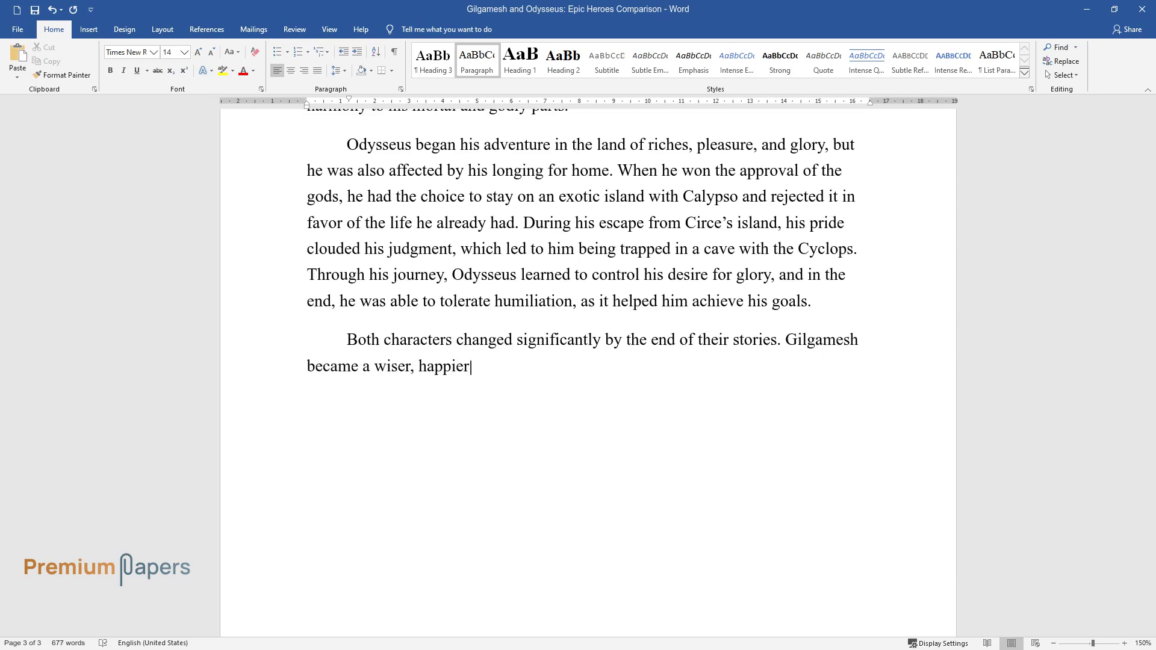
text( man and a more humane and reason)
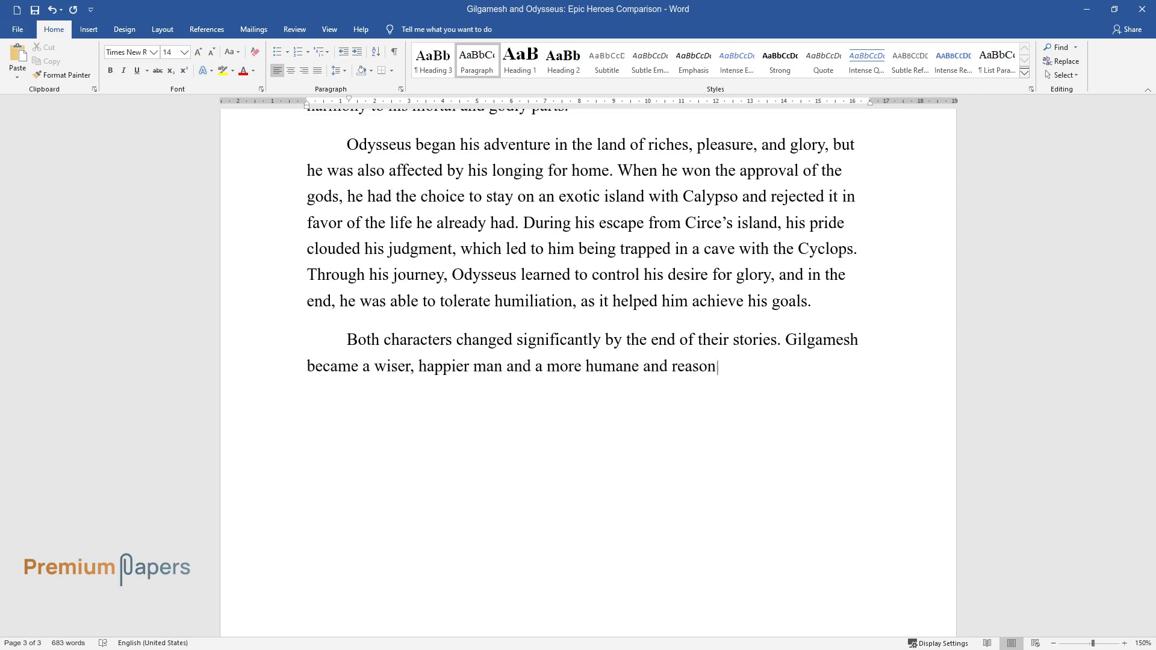
text(able king. Odysseus grew more matu)
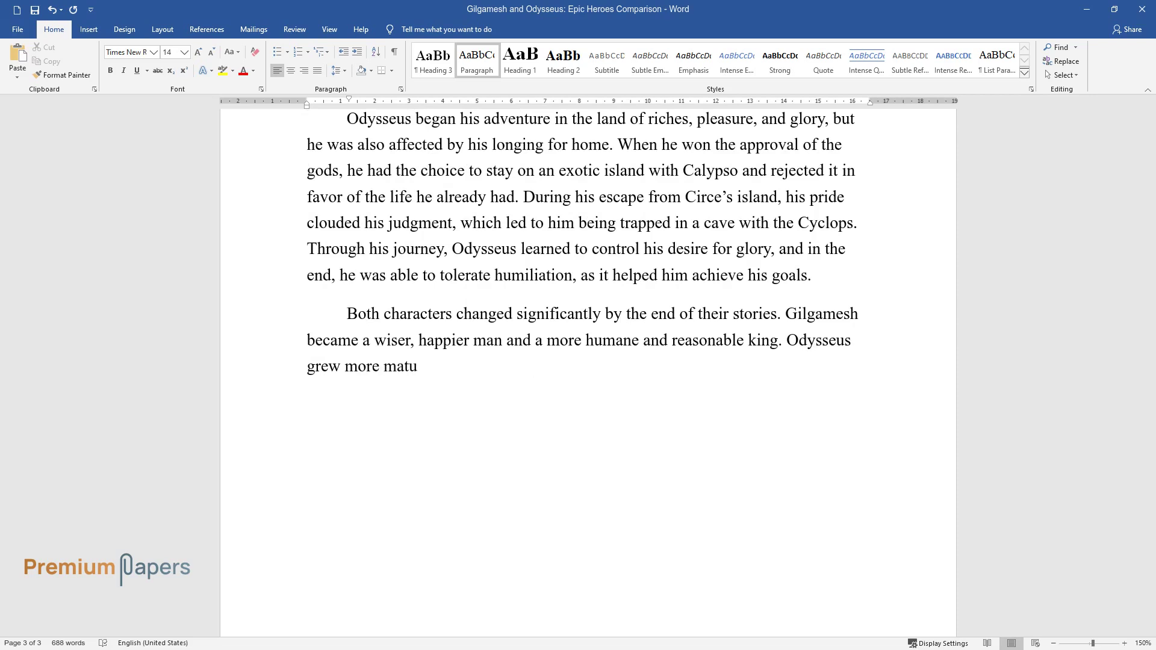
text(re, as he realized that staying fa)
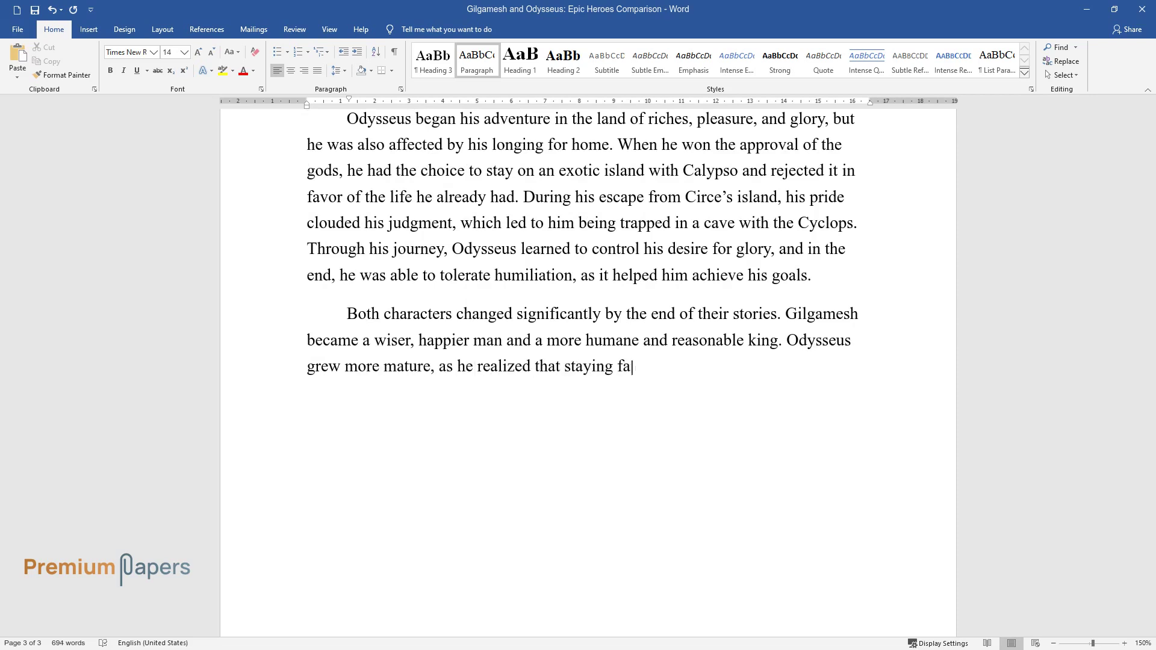
text(ithful to his homeland and his fam)
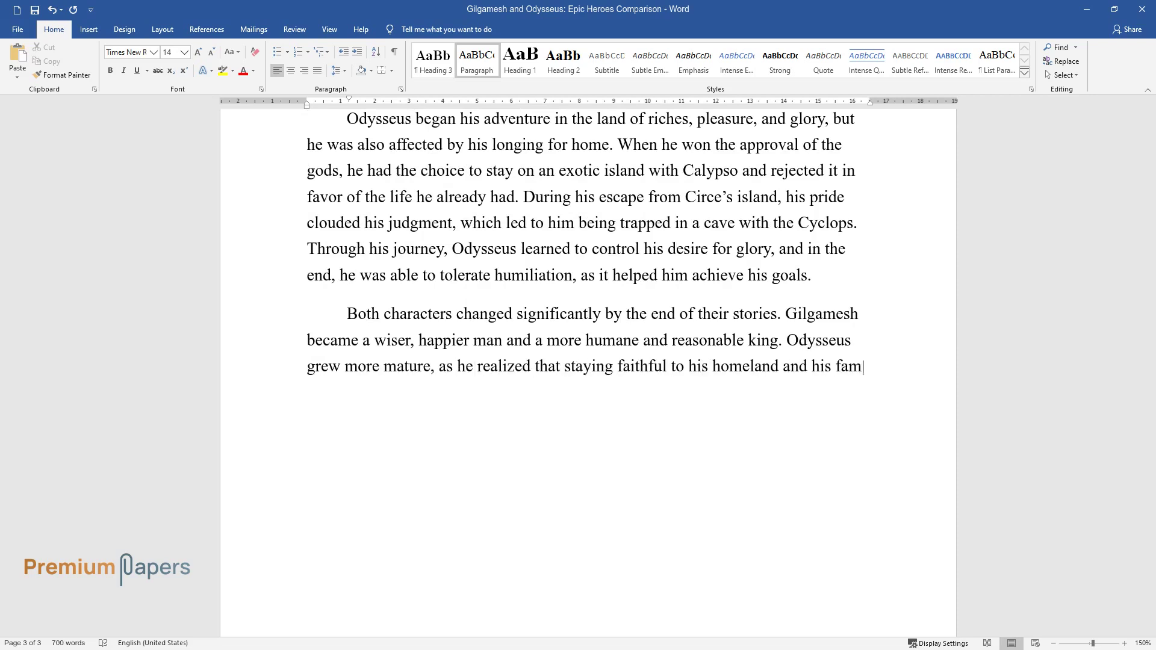
text(ily is far more important than hav)
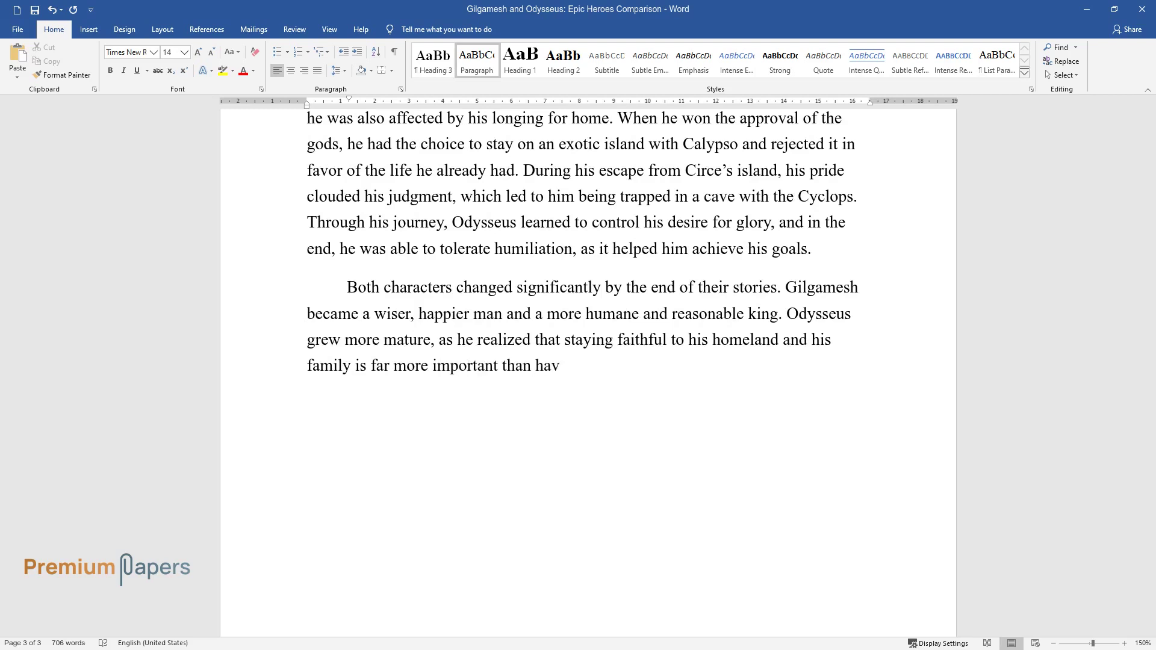
text(ing a luxurious lifestyle. Moreov)
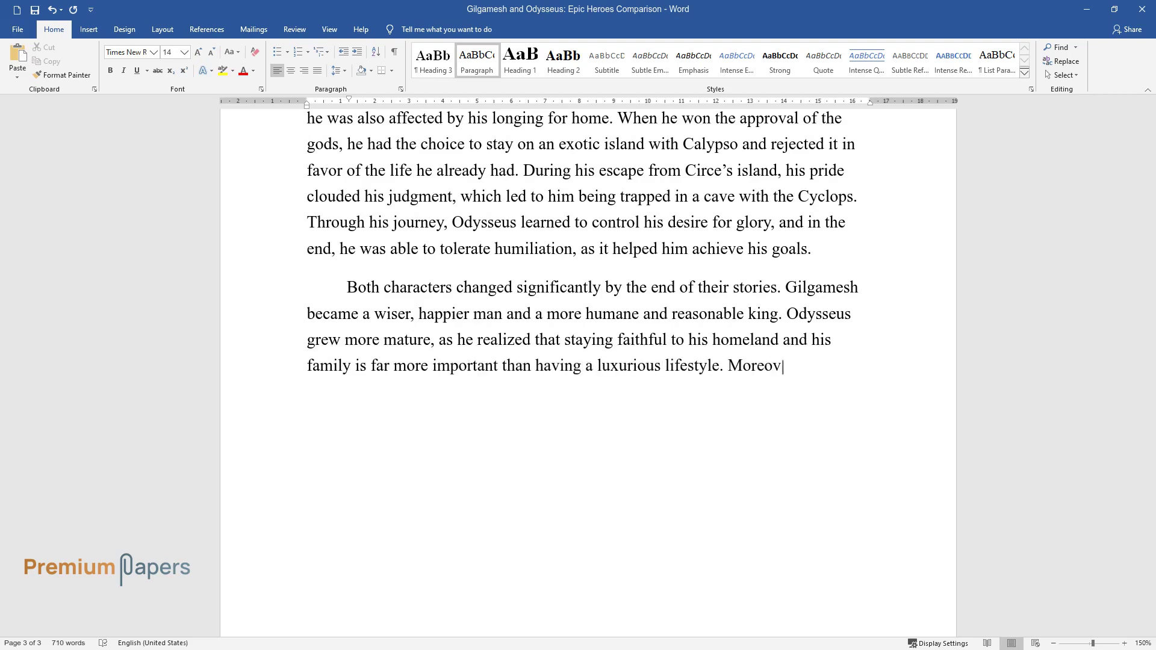
text(er, Odysseus learn)
text(ed to control his)
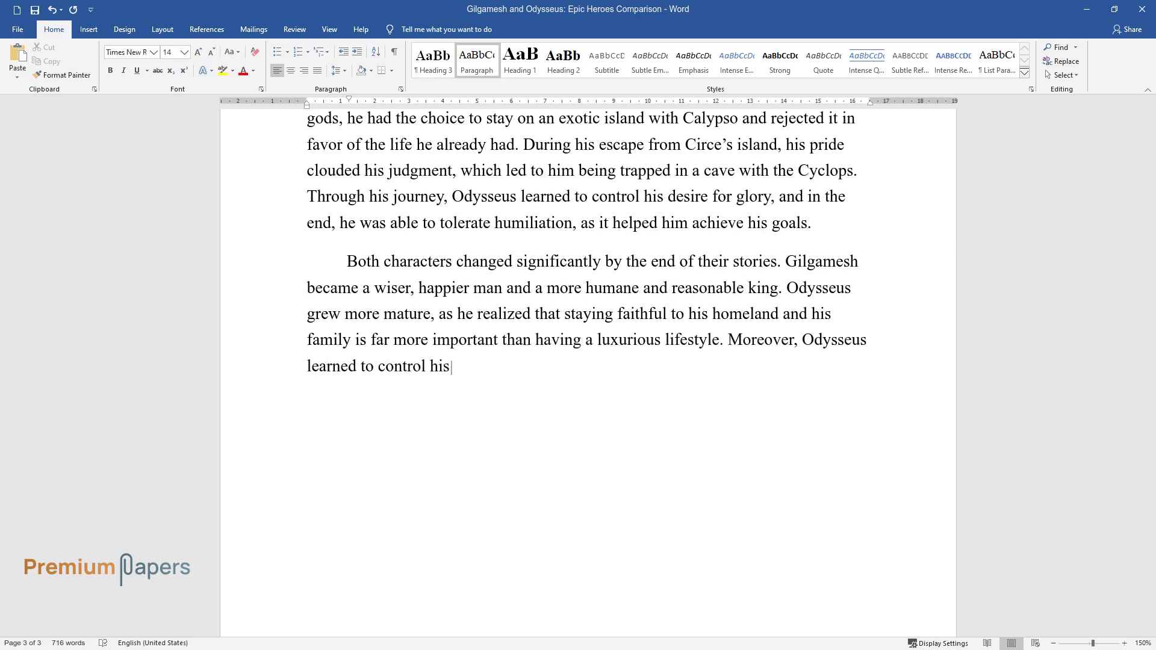
text( sense of pride and prevented it f)
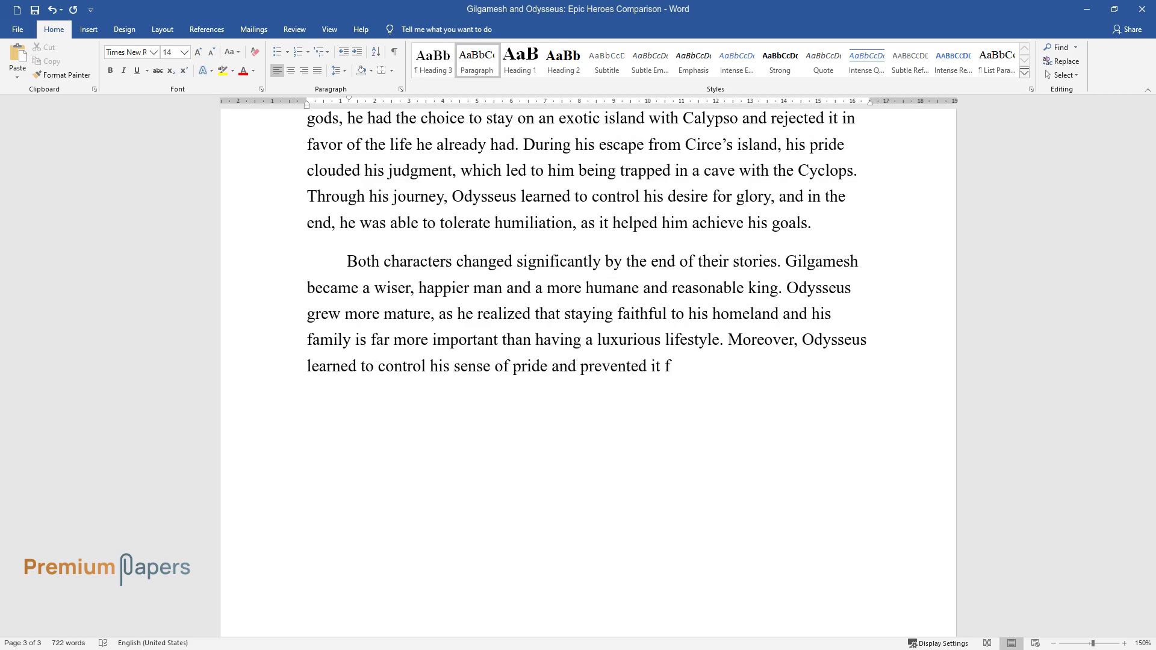
text(rom destroying his plans. The hero)
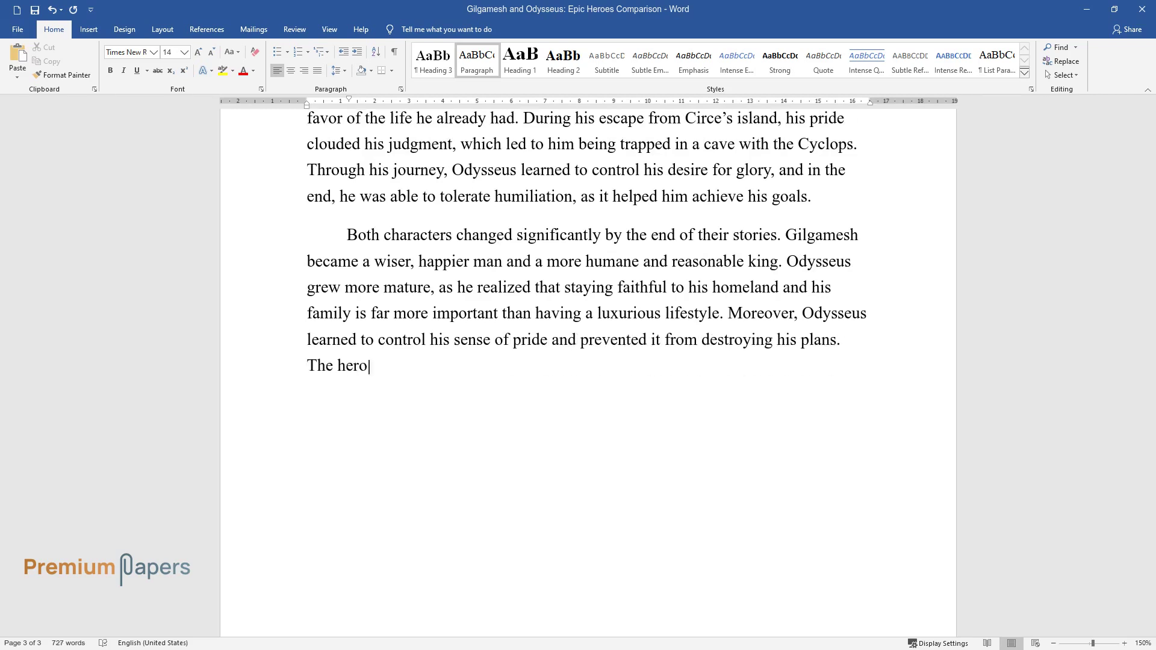
text(es have freed themselves from the )
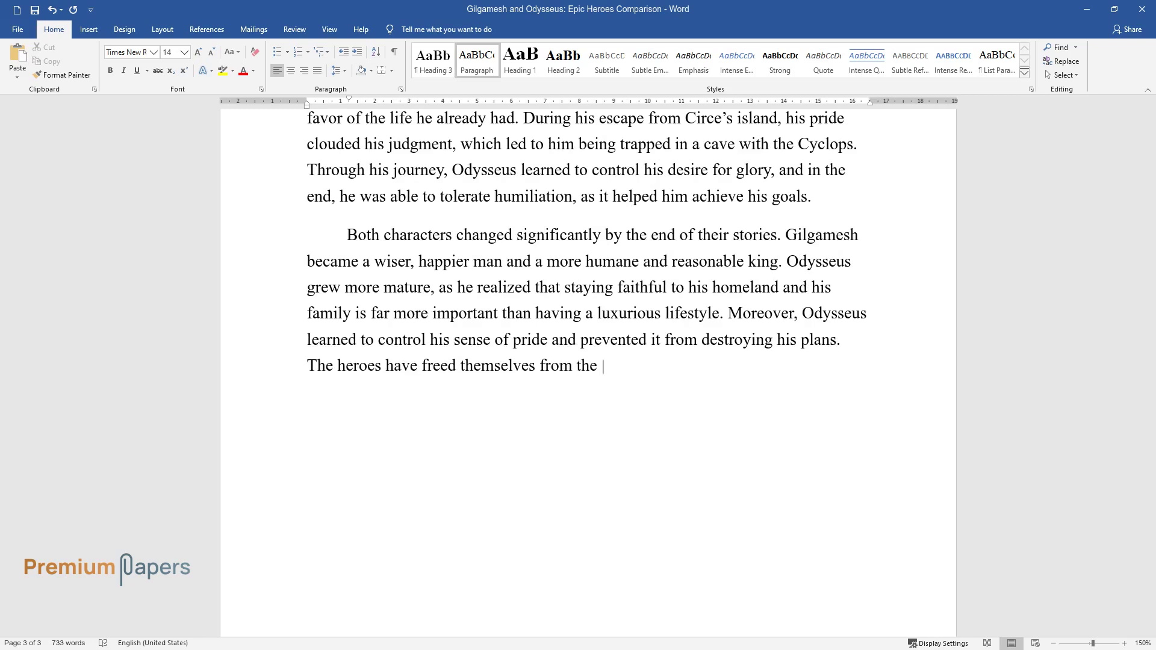
text(qualities that made their lives u)
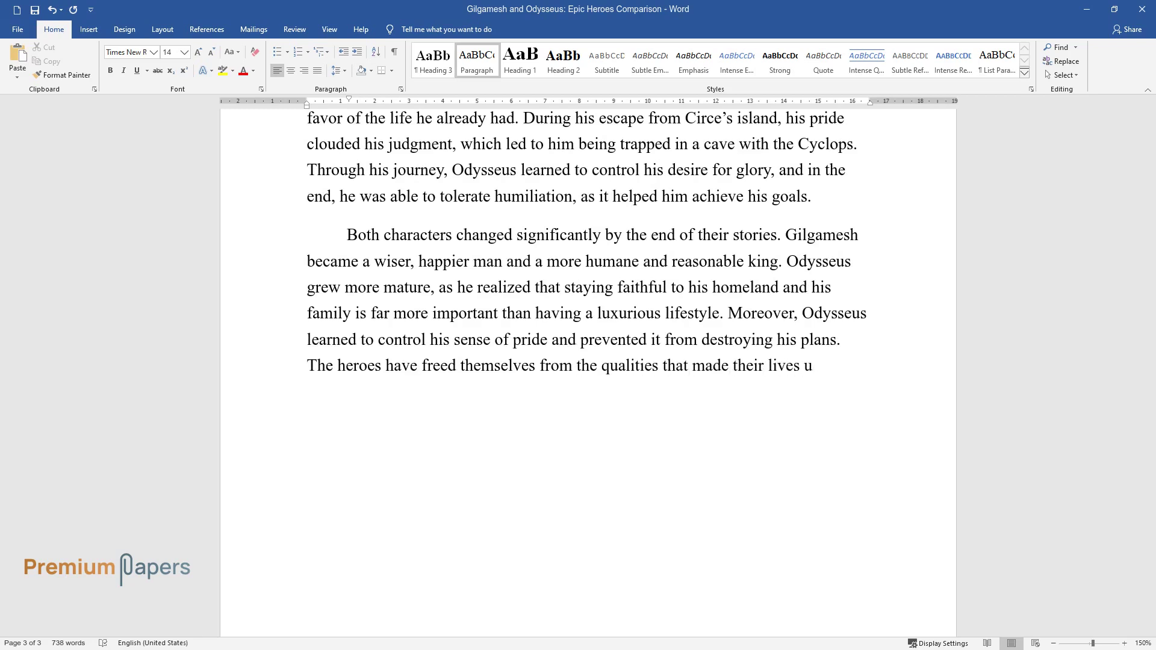
text(nfulfilling and become wholesome people.)
Close the paragraph ending 'become wholesome people.' with a new line for the next heading.
key(Return)
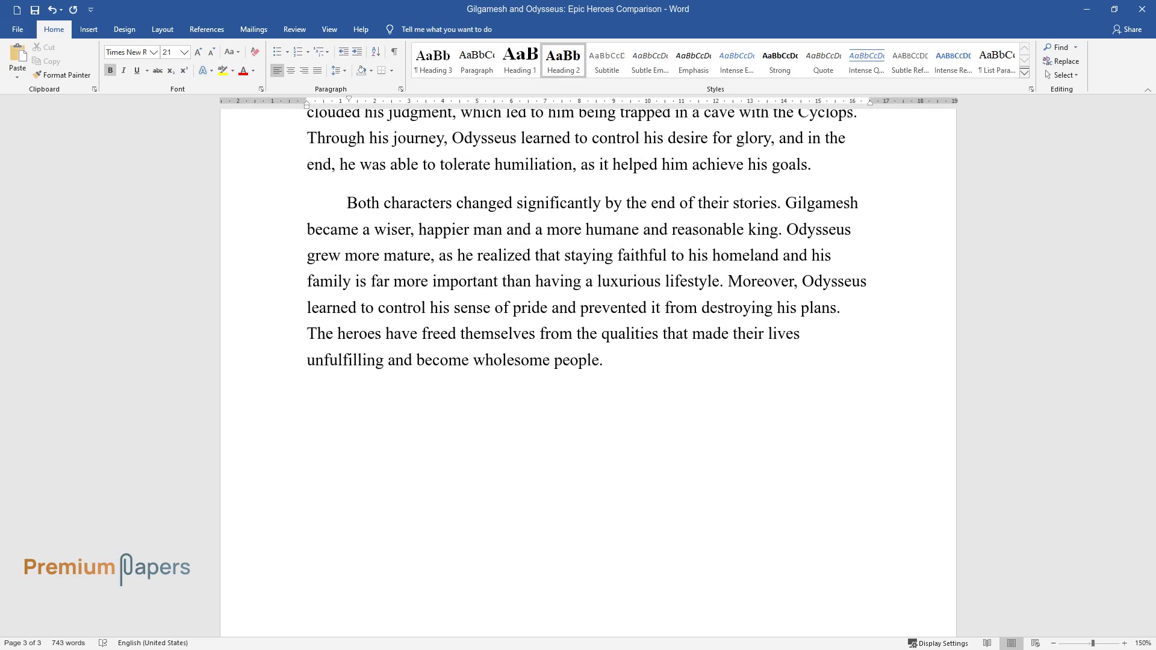
Add a 'Conclusion' heading and start its paragraph 'In conclusion, Gilgamesh and Odysseus had far more differences…'.
text(Conclusion)
key(Return)
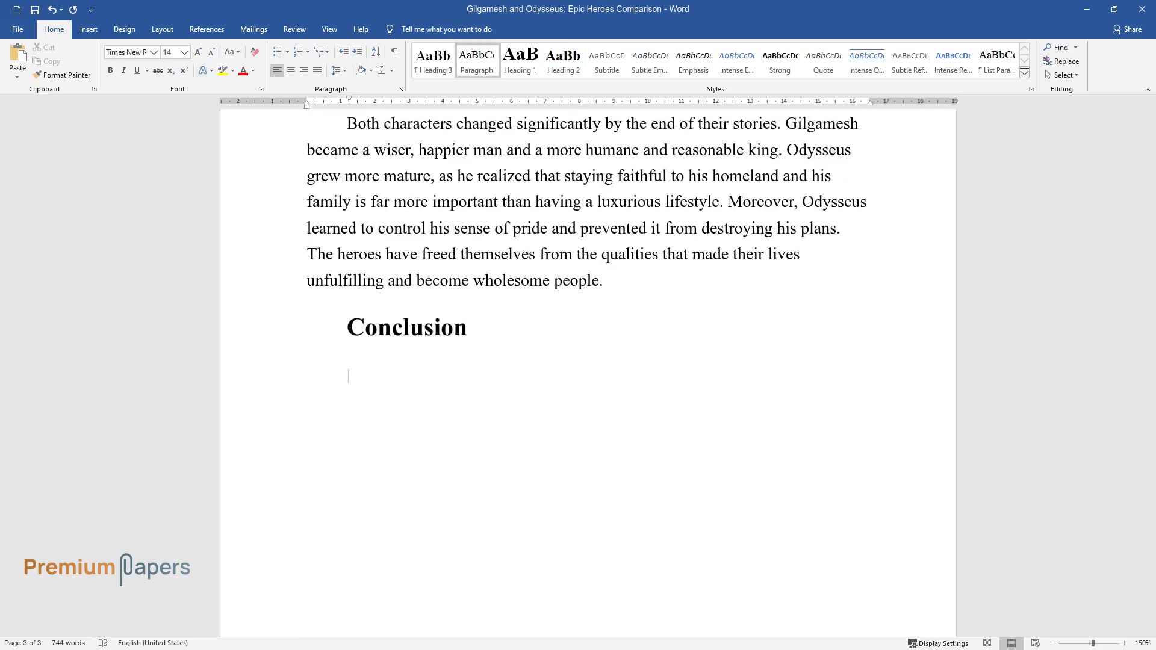
text(In conclusion, Gilgamesh)
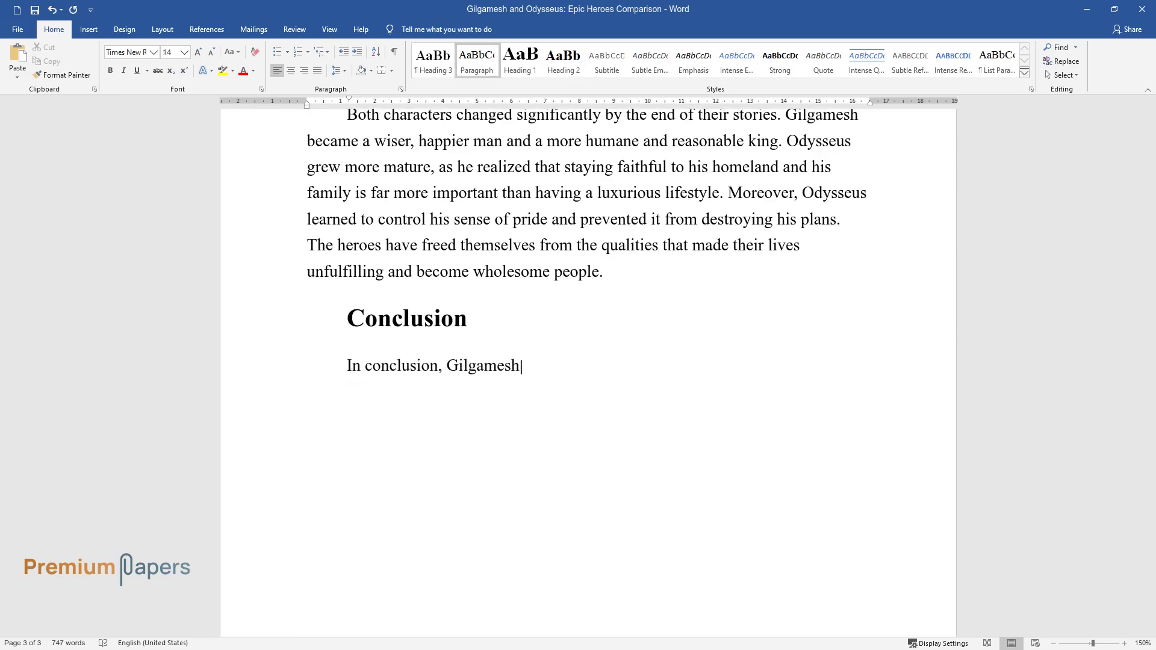
text( and Odysseus had far more differe)
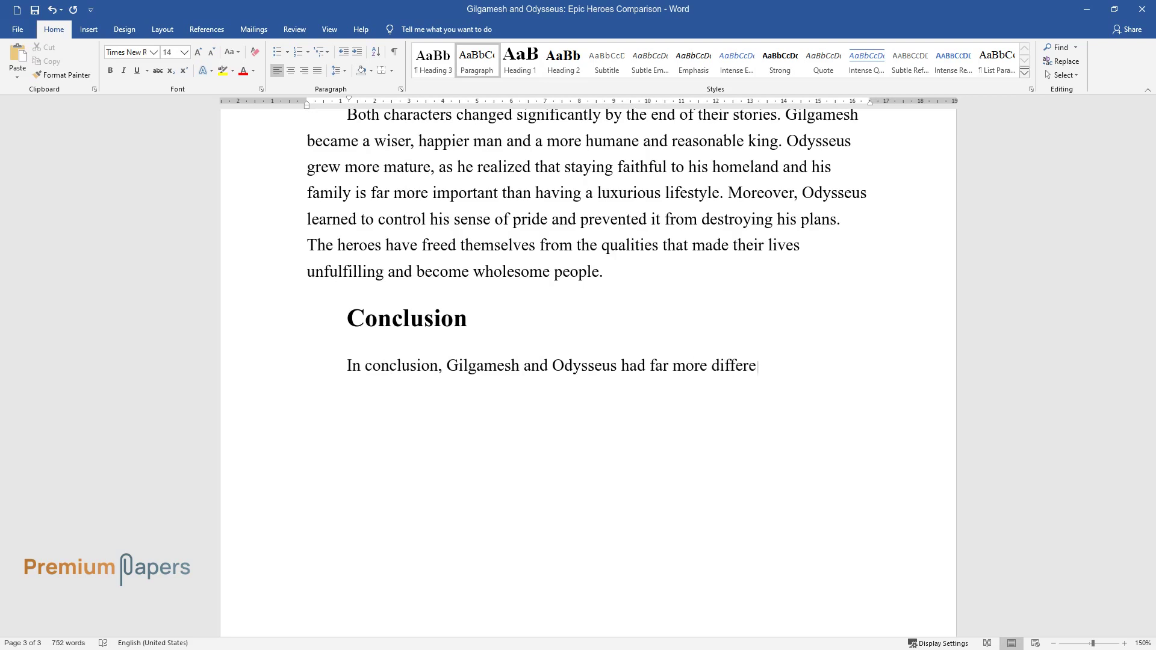
text(nces than similarities. They were b)
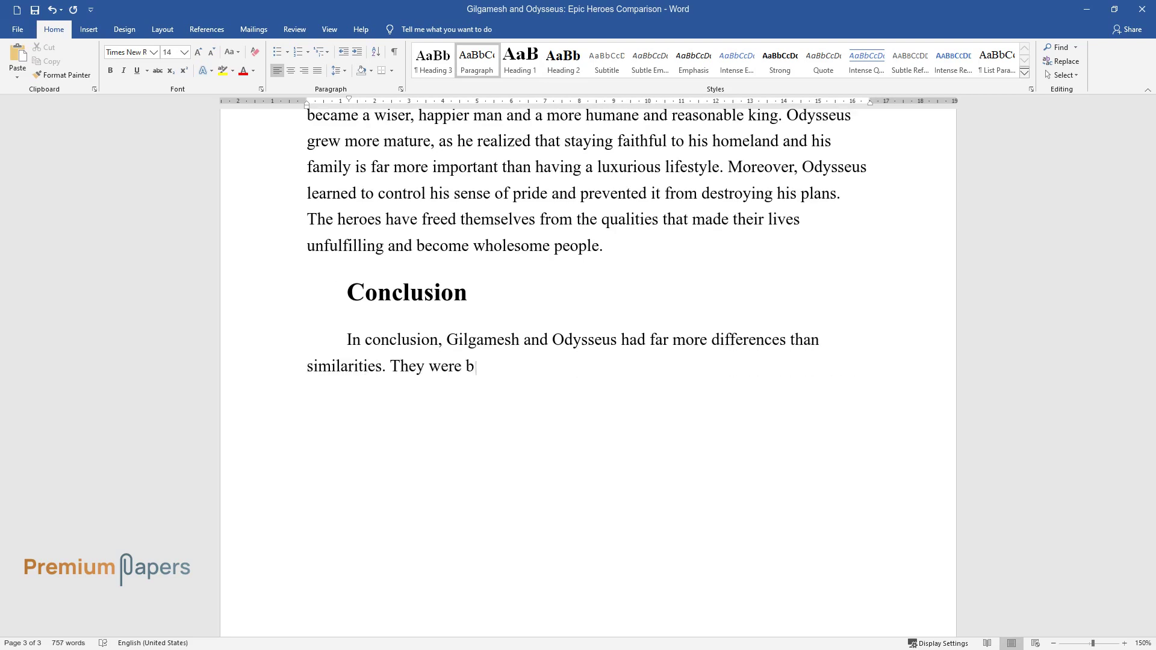
text(oth kings, but one was a tyrant th)
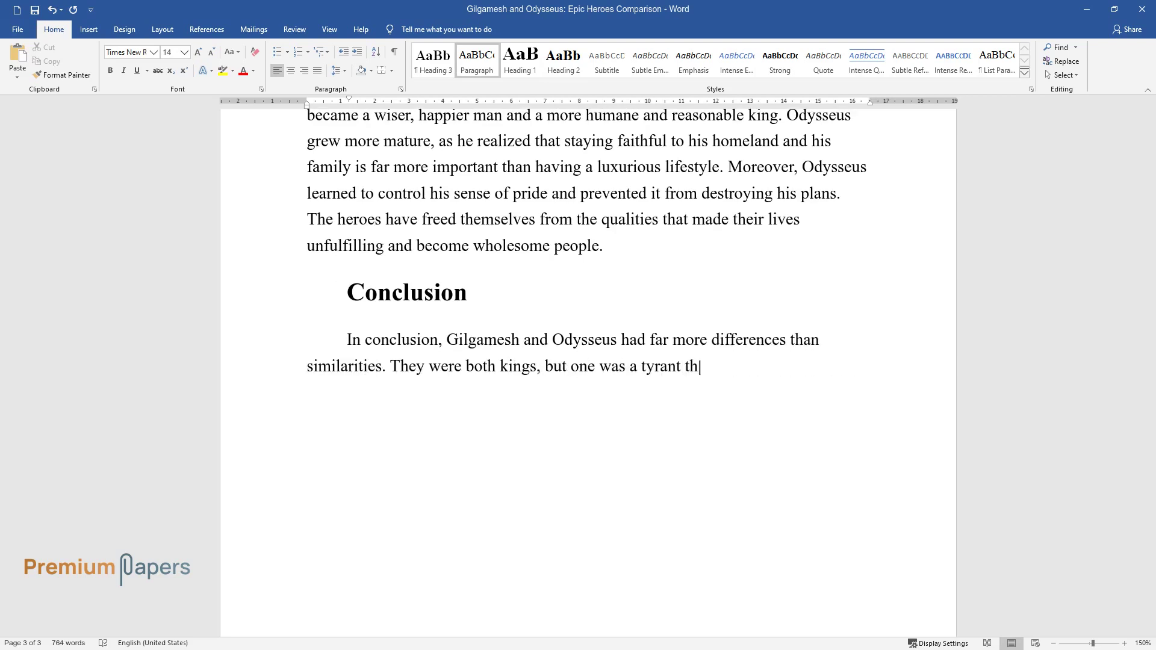
text(at exploited his subjects, while t)
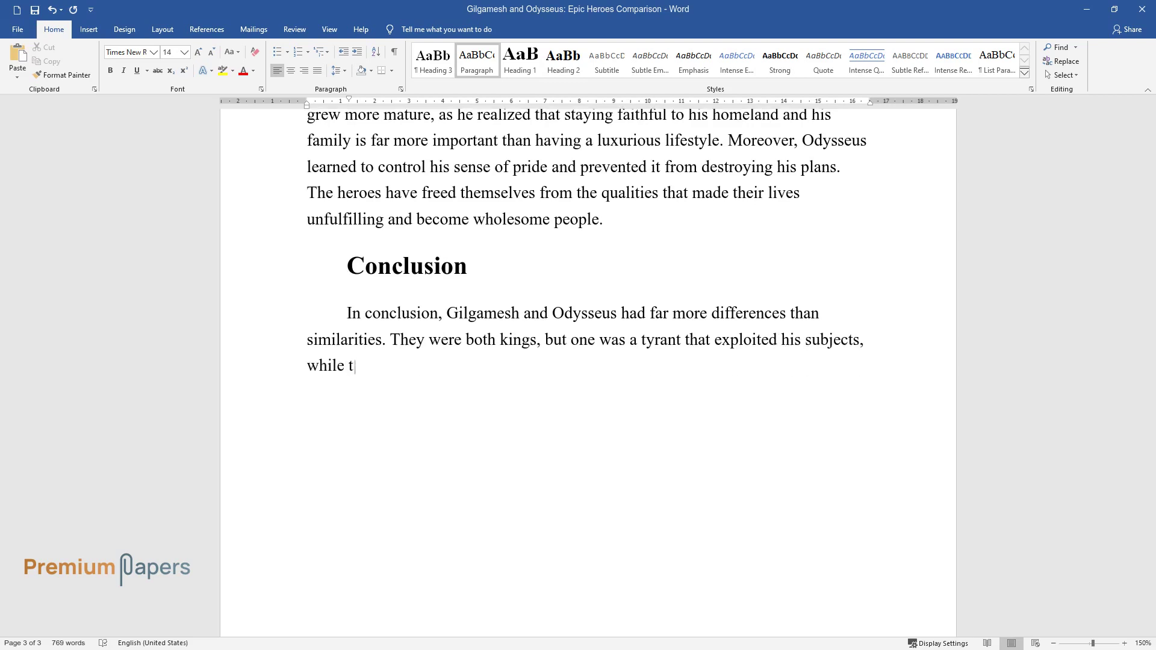
text(he other was a noble ruler who was )
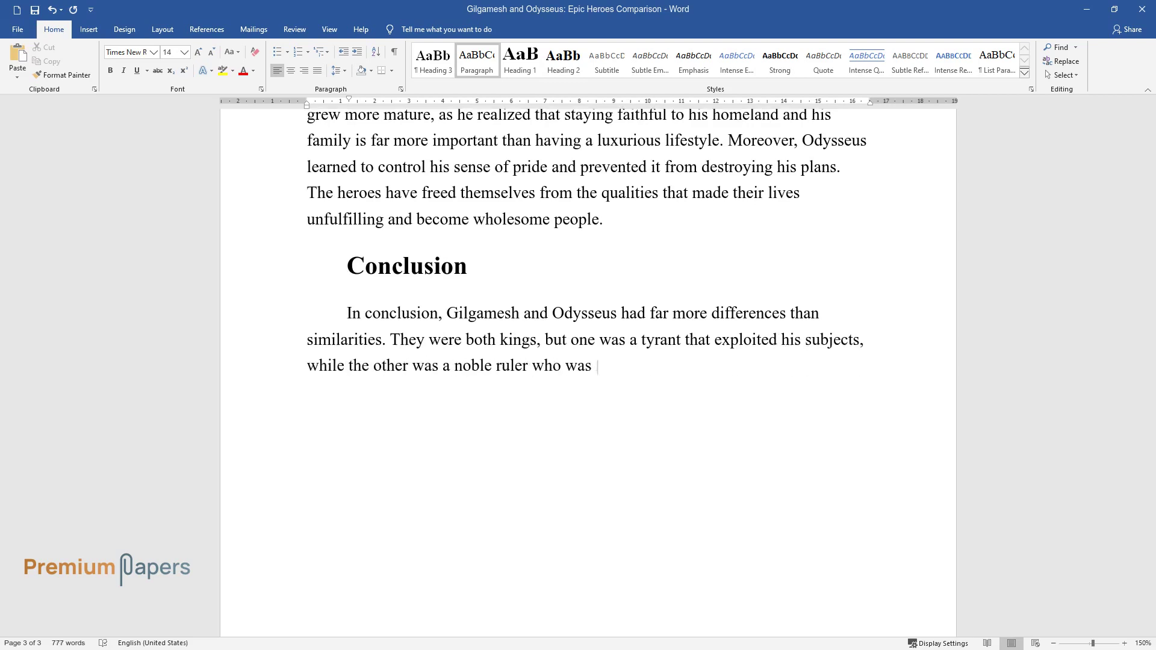
text(ready to sacrifice everything for )
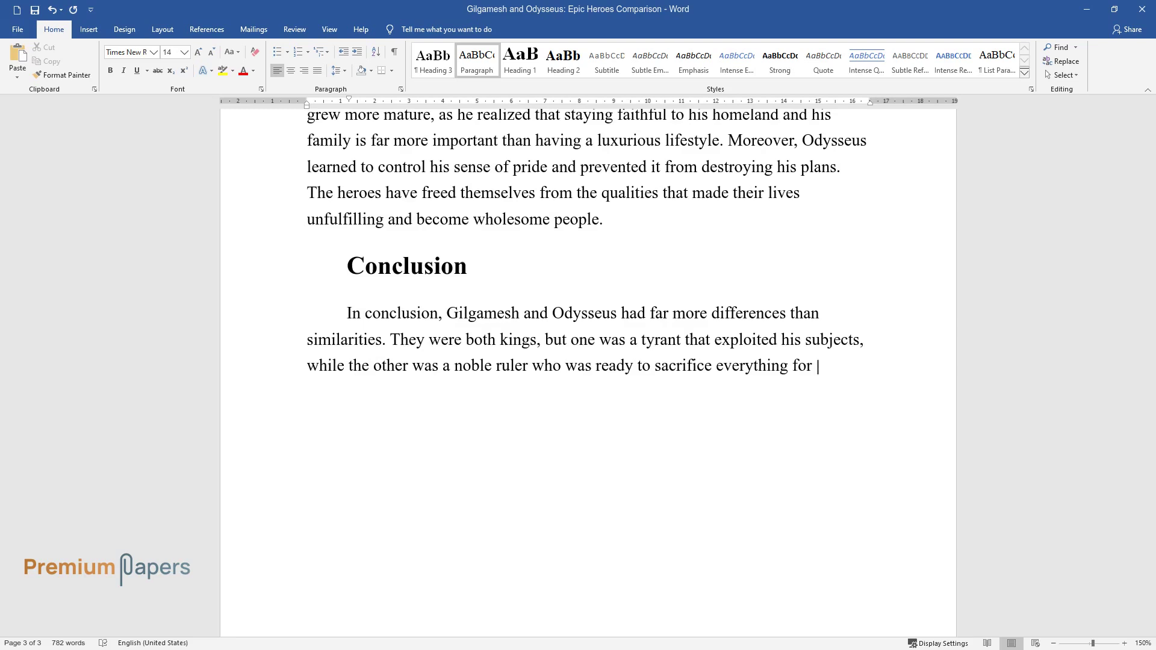
text(his people. Both were men of except)
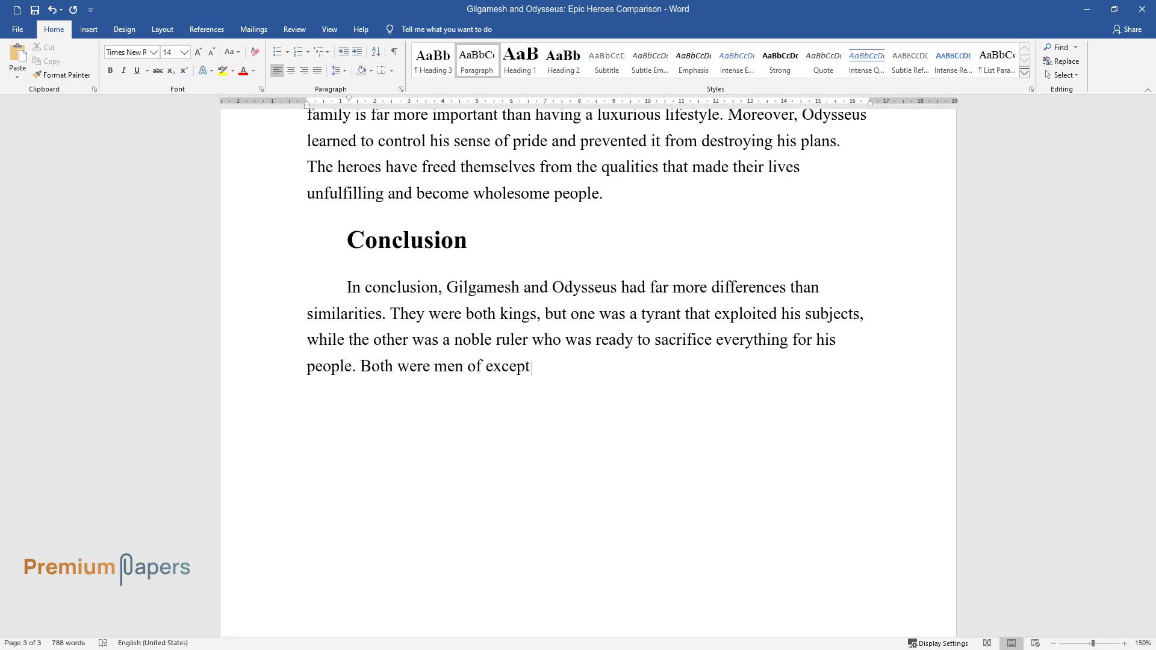
text(ional strength and intellect; howe)
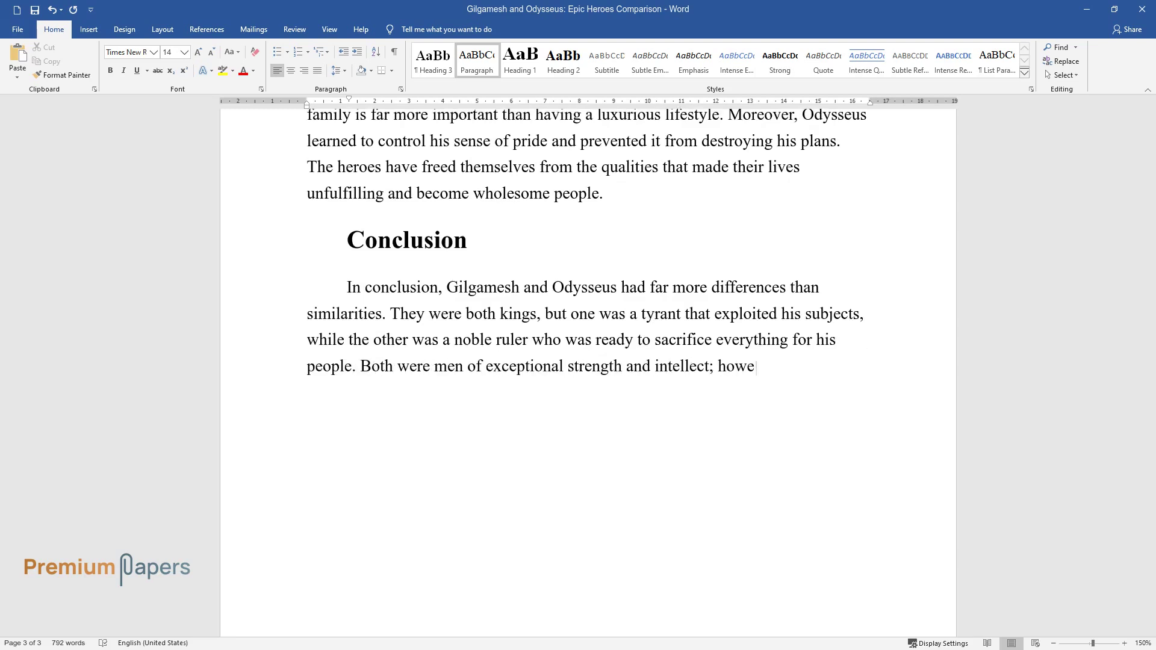
text(ver, they used their power in entir)
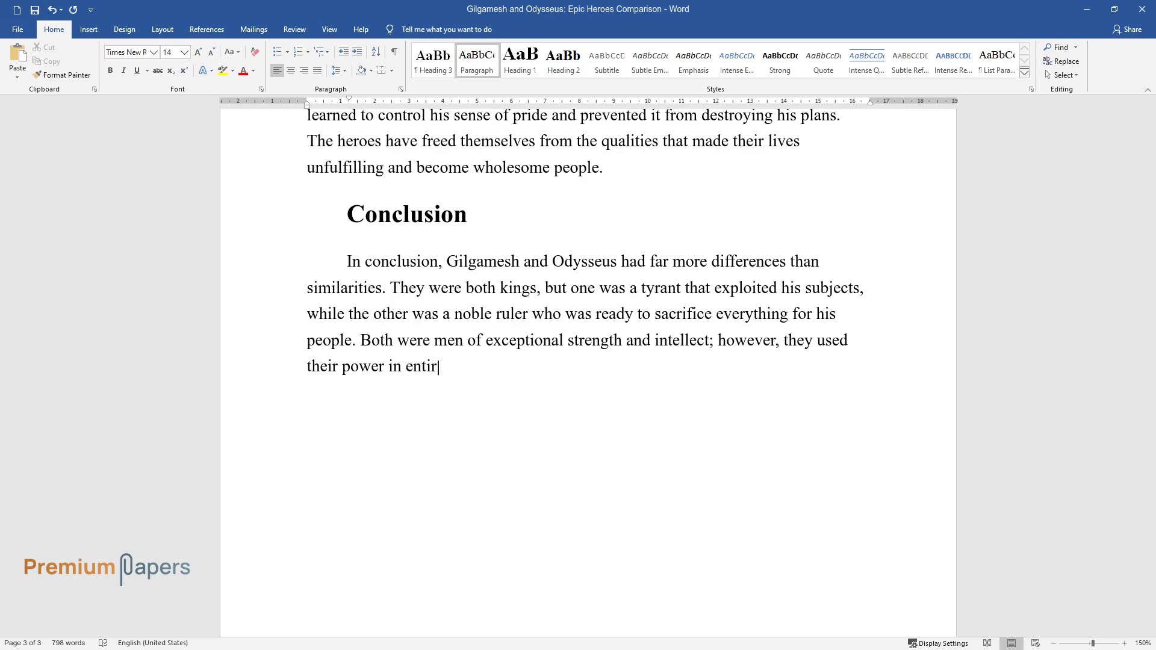
text(ely different ways. Even the heroe)
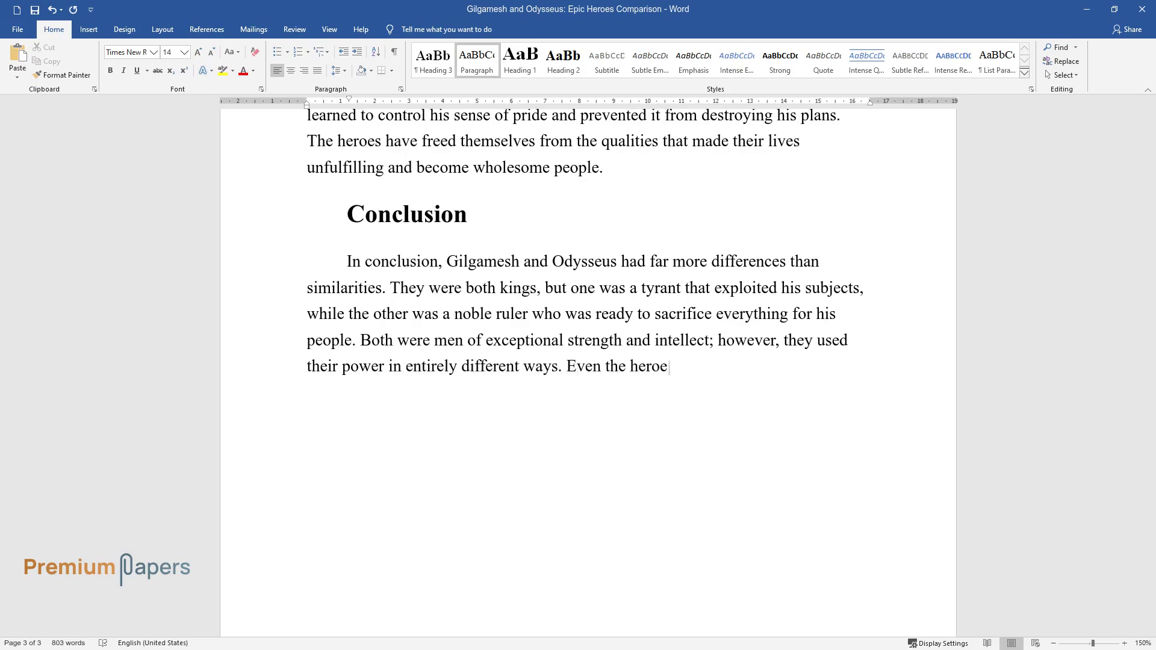
text(s' journeys served different purpos)
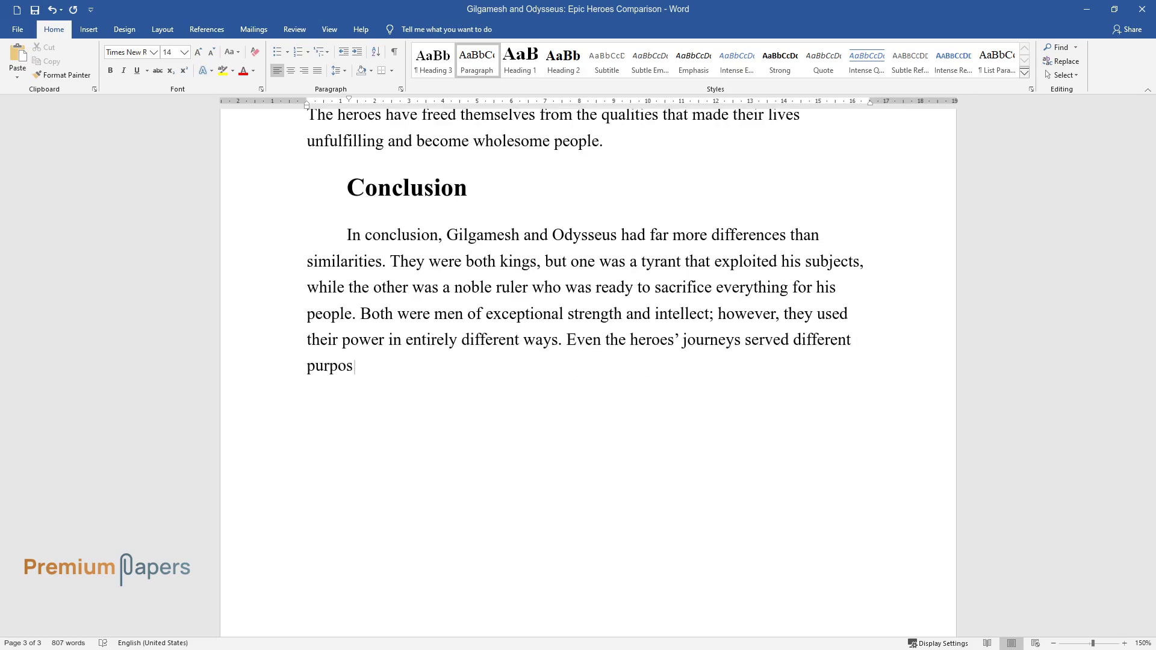
text(es, as Gilgamesh sought inner peac)
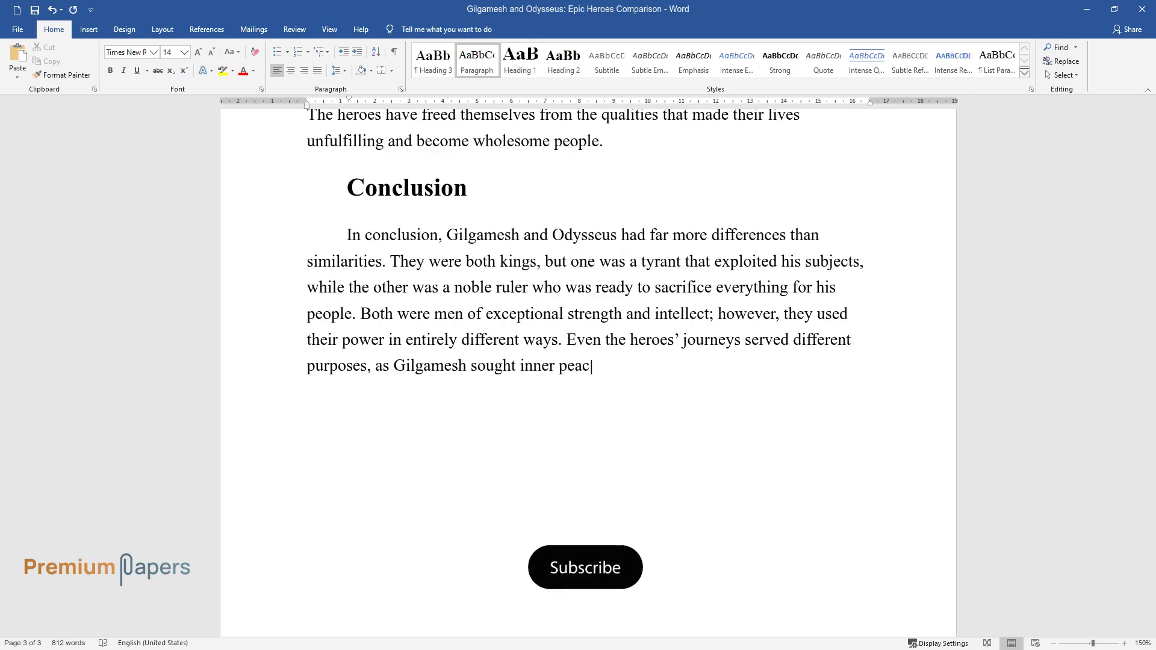
text(e, which happened to save his kingd)
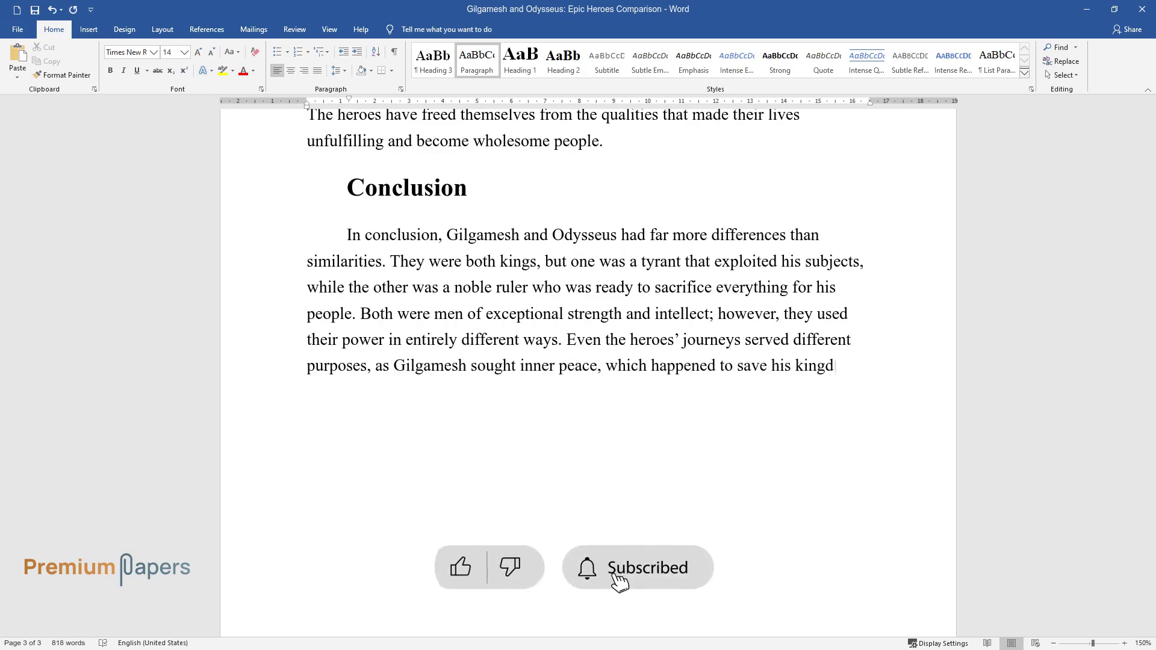
text(om, and Odysseus did everything in)
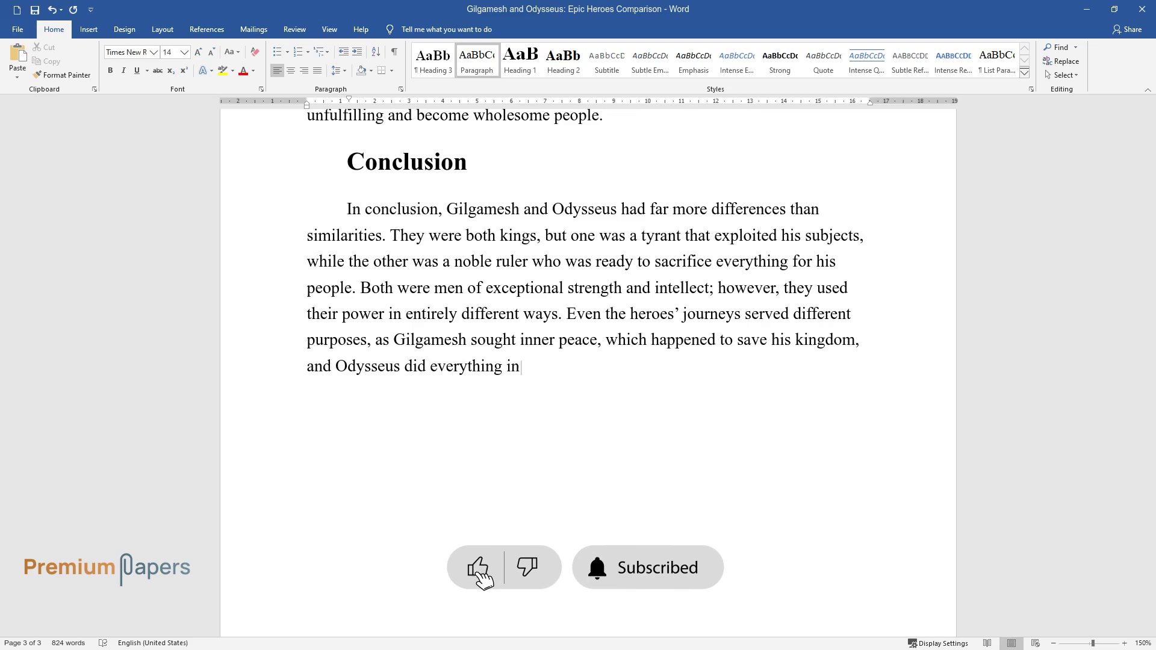
text( his power to protect his loved one)
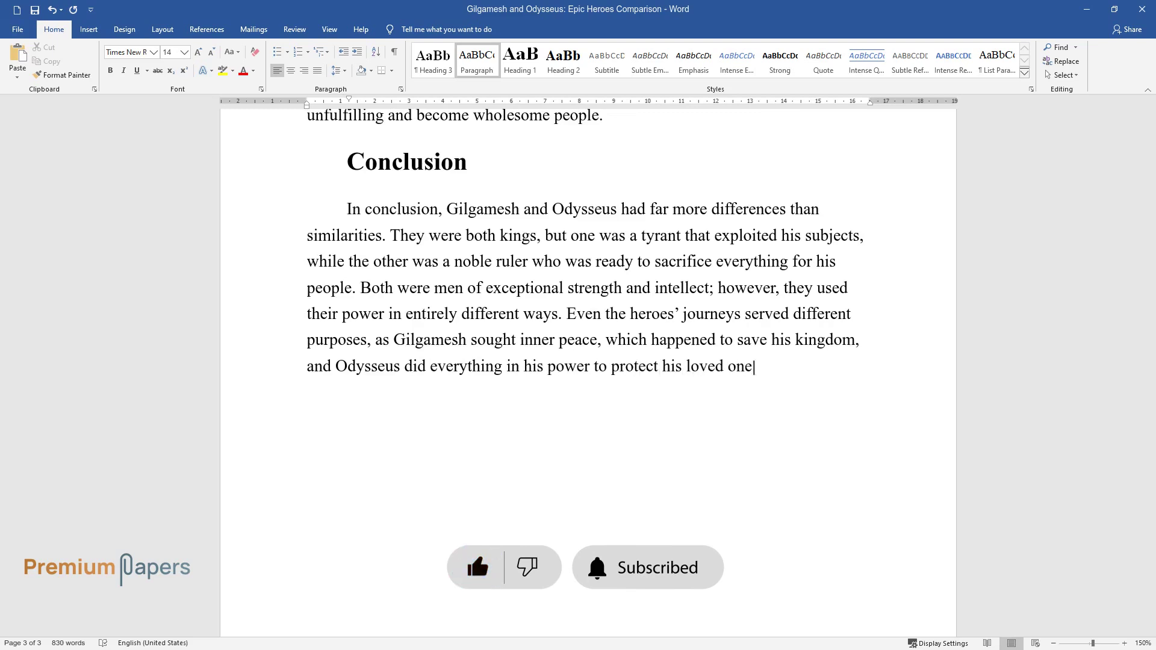
text(s, regardless of his struggles.)
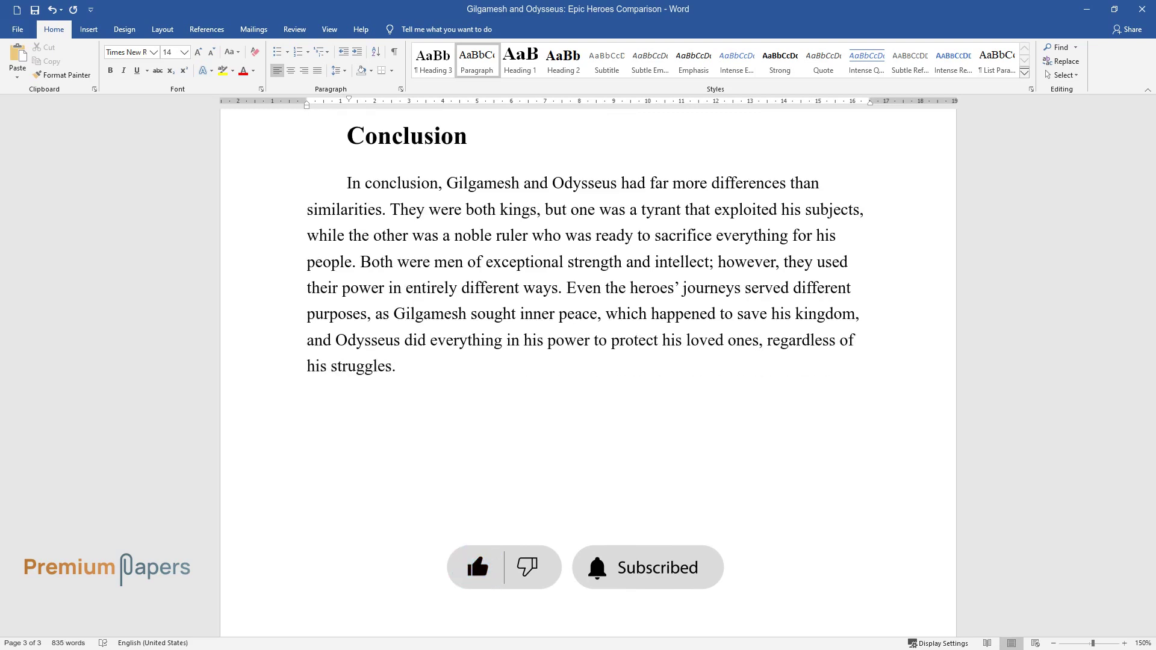